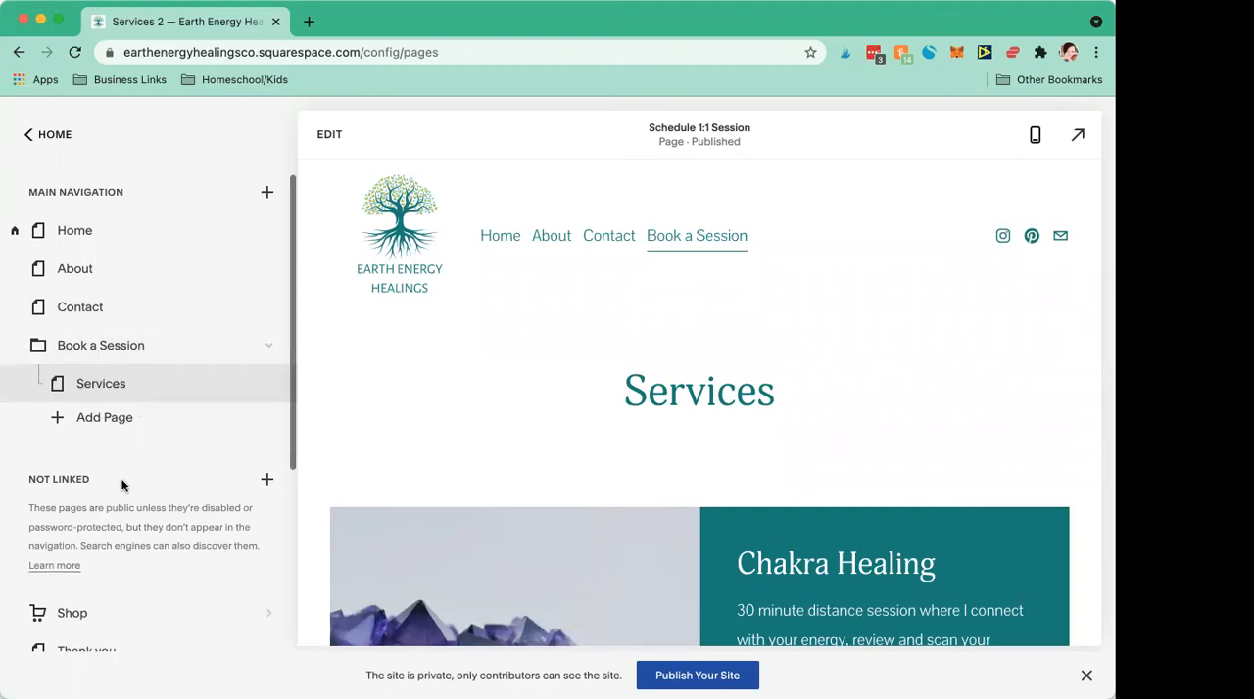
Step: Open sarahpetrunoshamanism.com in a new browser tab and look at its navigation header
scroll(101, 396, down, 1)
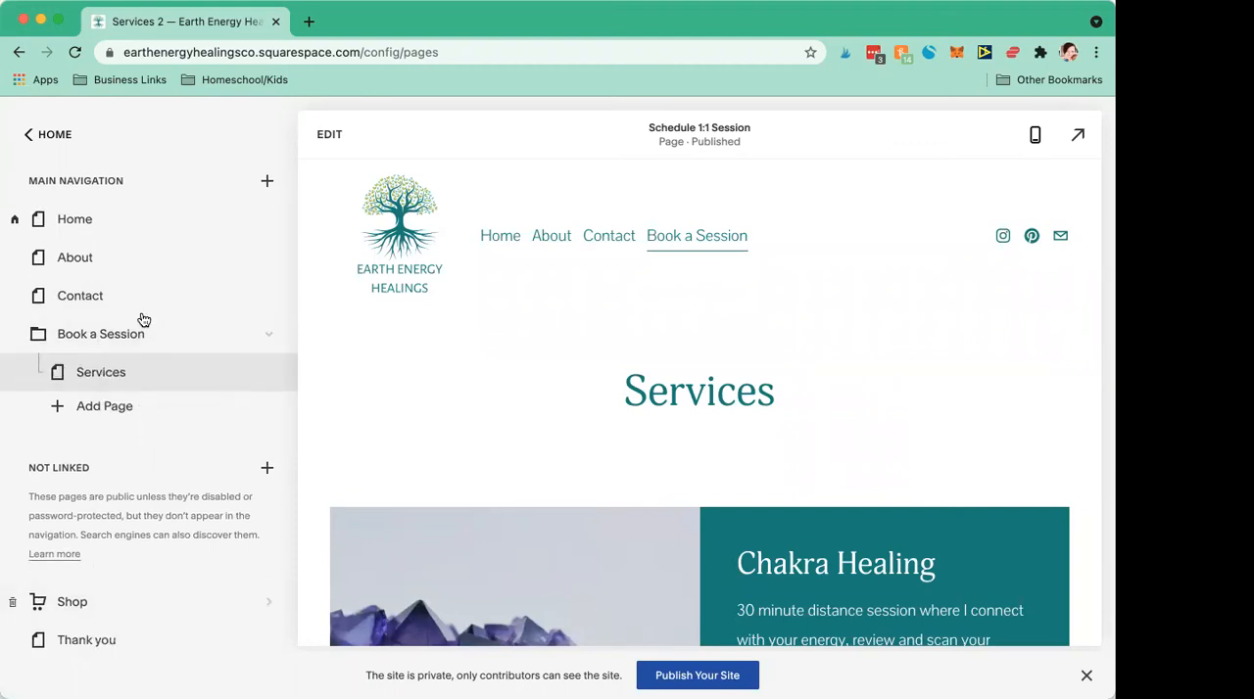
click(309, 22)
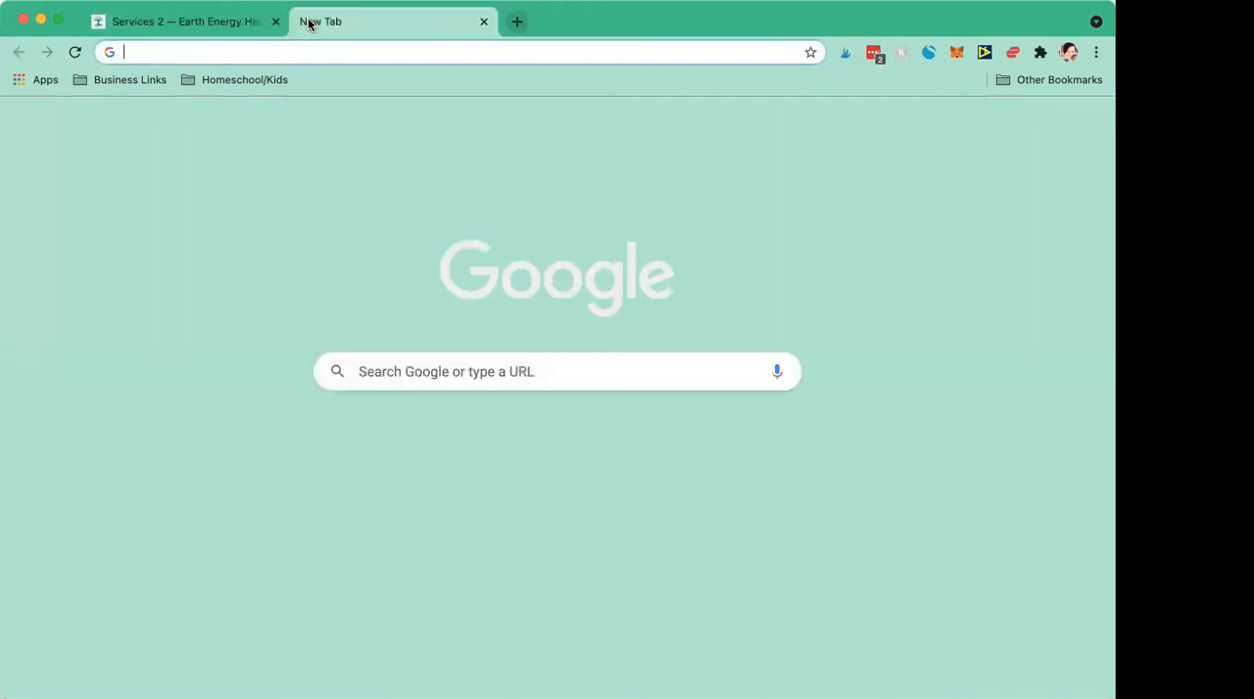
text(sarahpetruno)
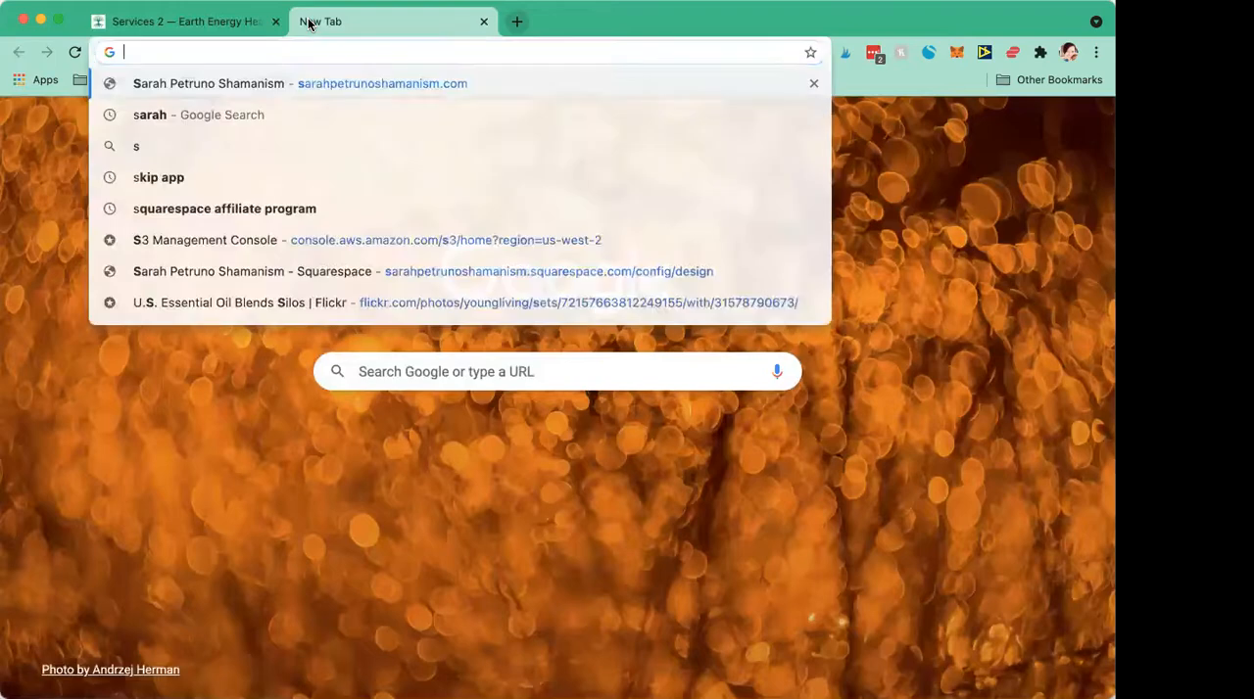
click(284, 85)
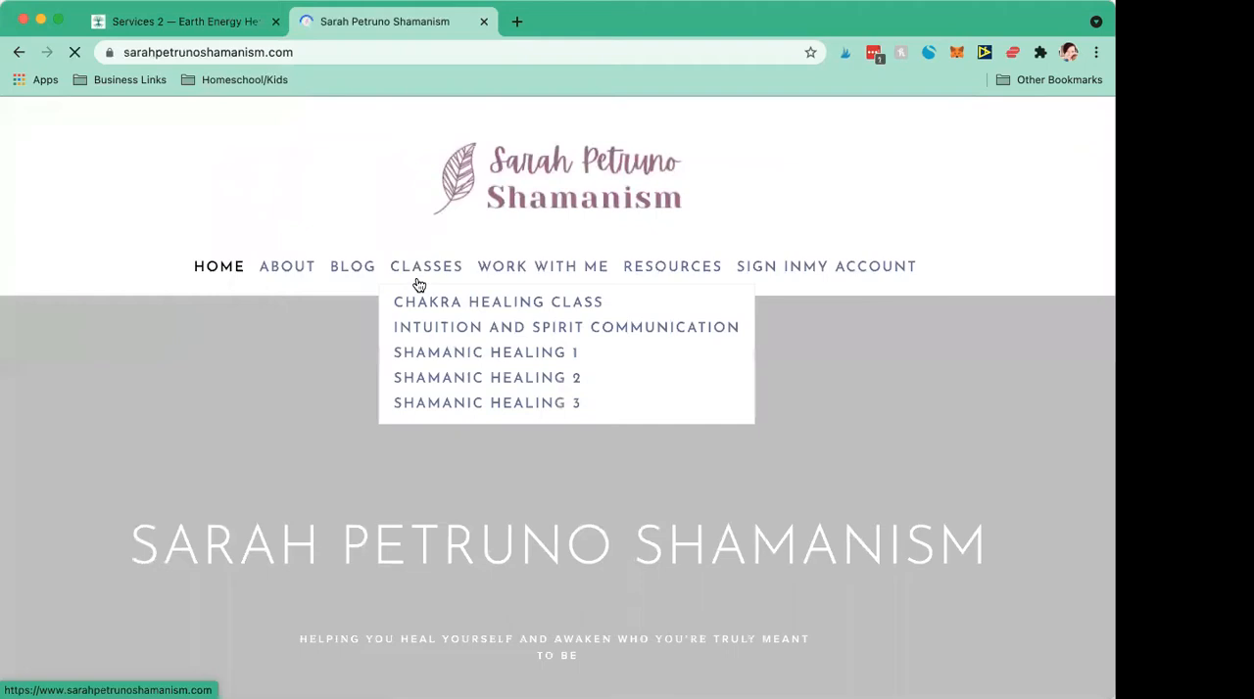
mouse_move(697, 288)
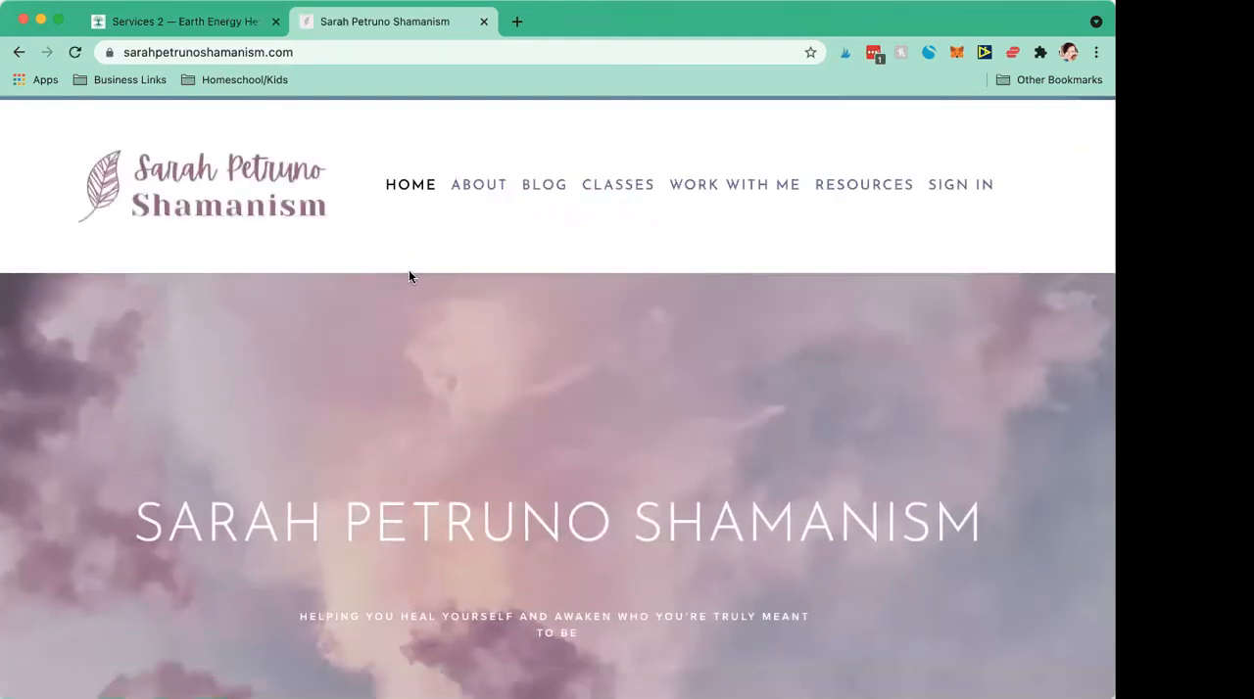
Step: Compare the Book a Session dropdown on the Earth Energy Healings site with the Classes and Work With Me dropdowns on the example site
click(162, 21)
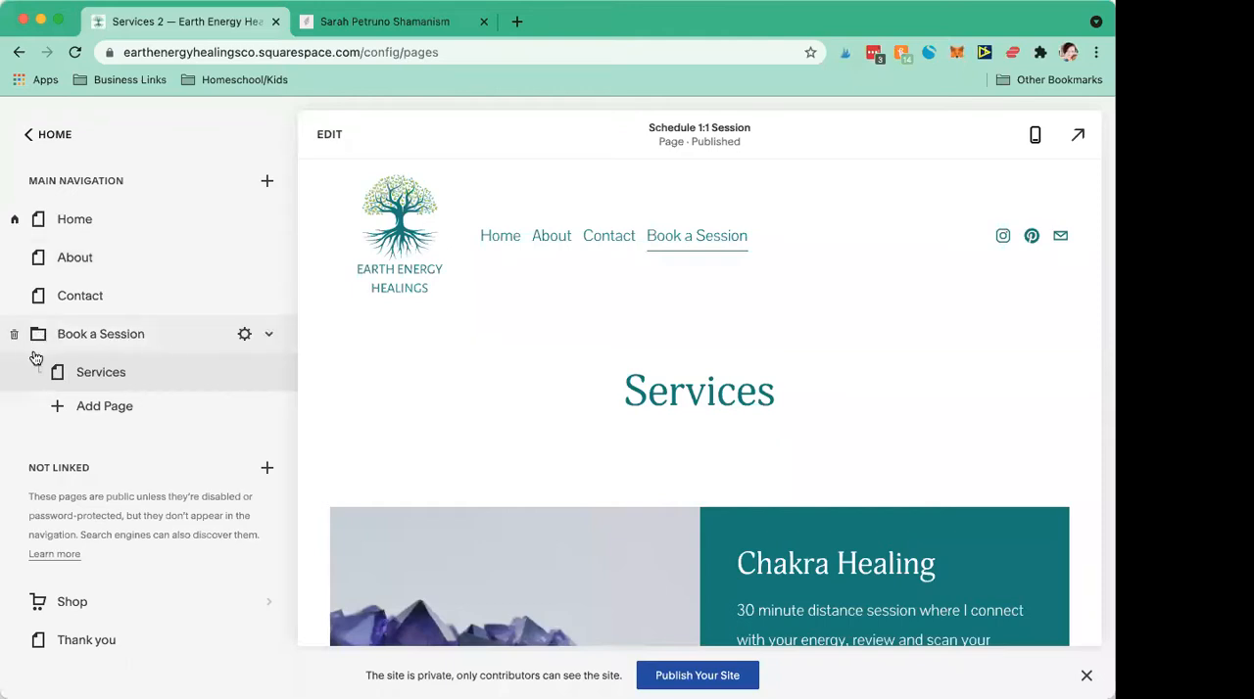
mouse_move(702, 238)
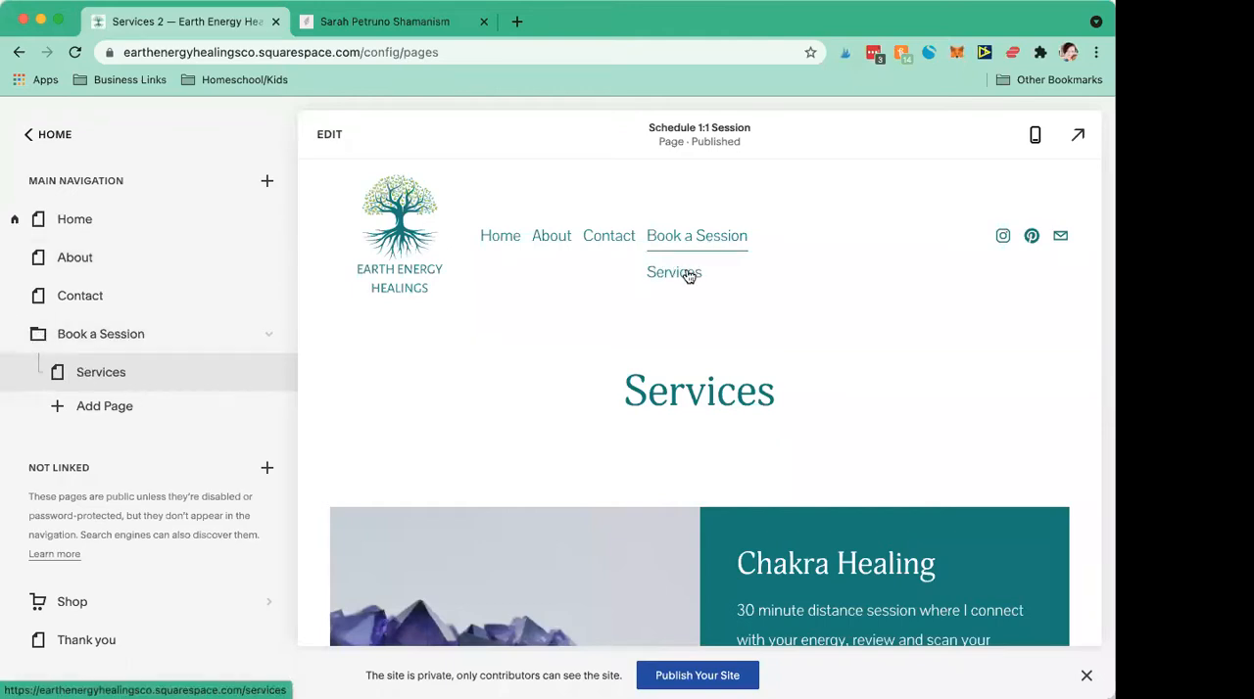
click(338, 21)
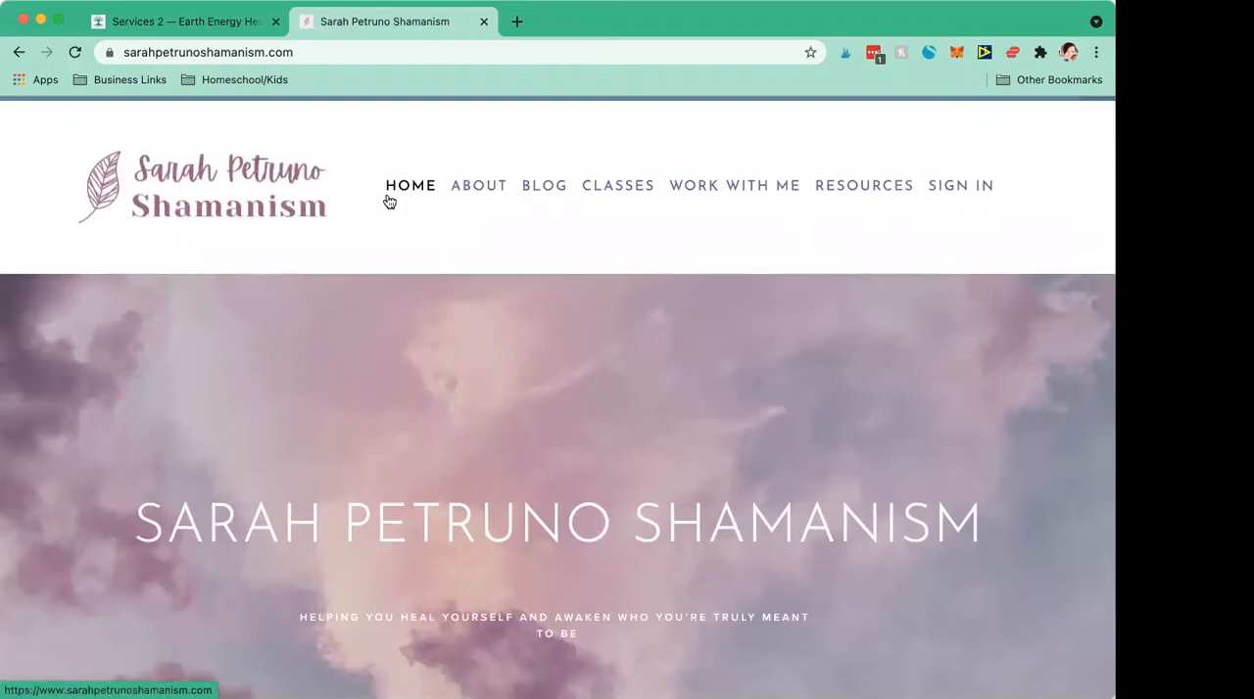
mouse_move(611, 187)
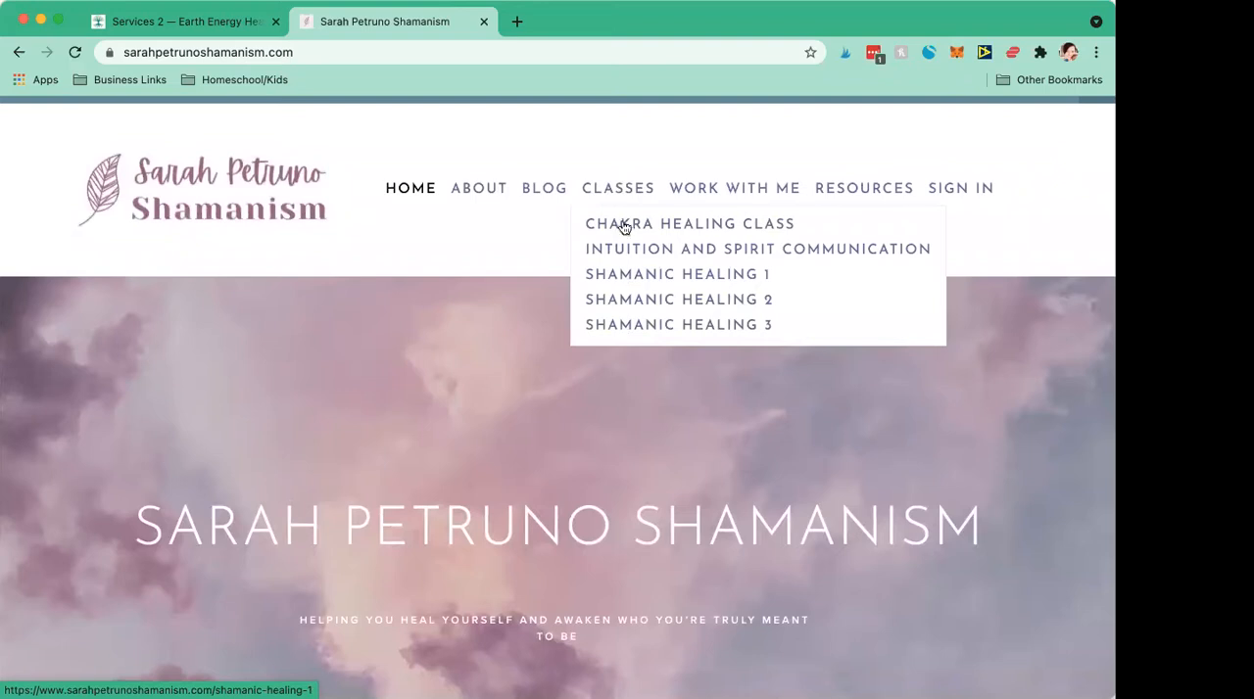
mouse_move(716, 186)
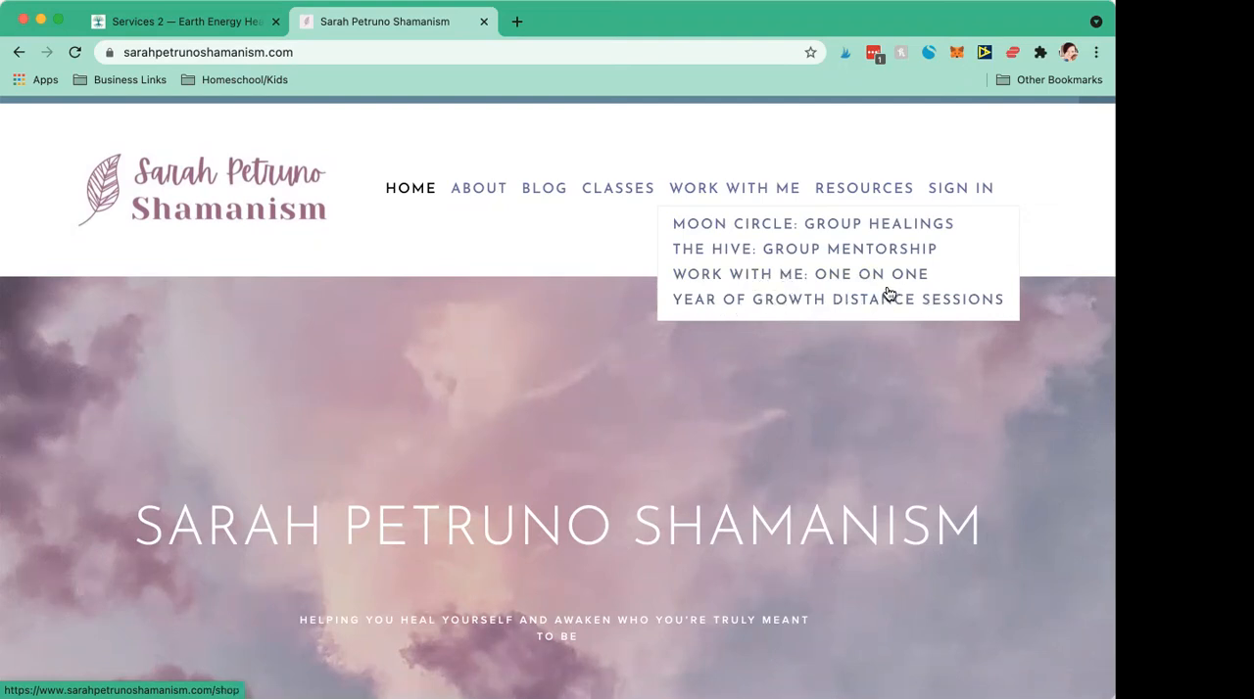
Step: Back on the Earth Energy Healings site, move the unlinked Shop page into the Book a Session folder below Services
click(181, 22)
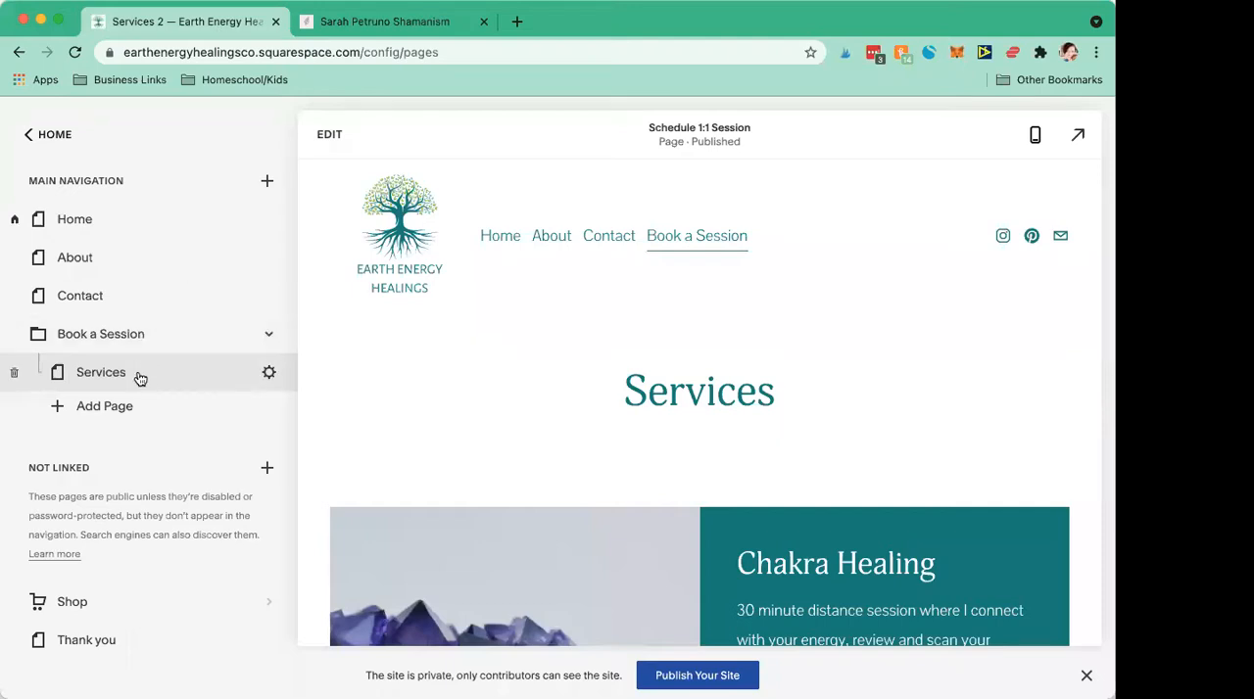
scroll(577, 414, down, 1)
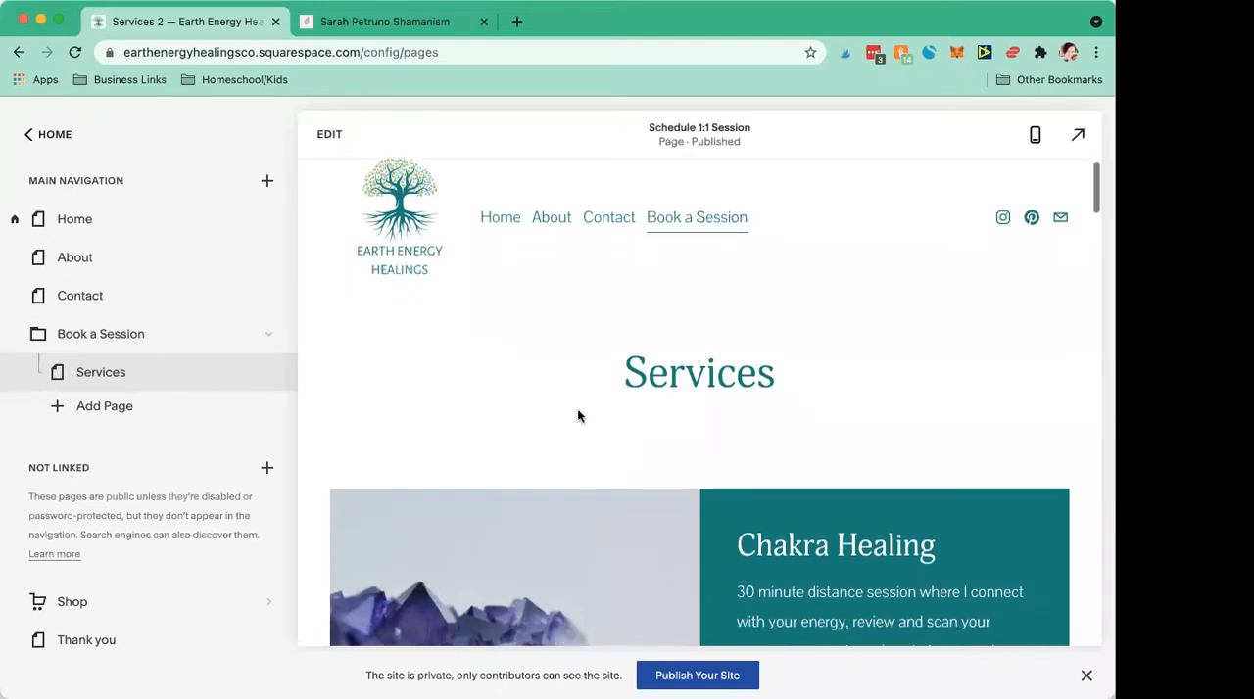
scroll(576, 416, down, 12)
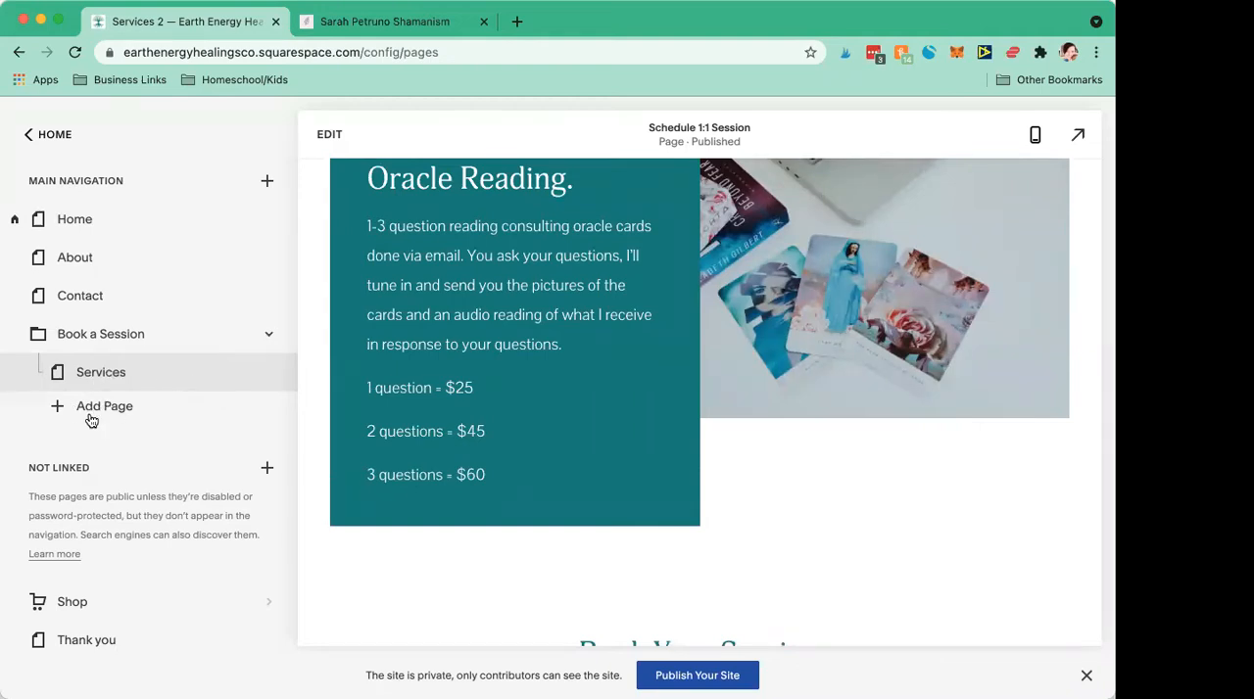
drag(92, 602, 227, 387)
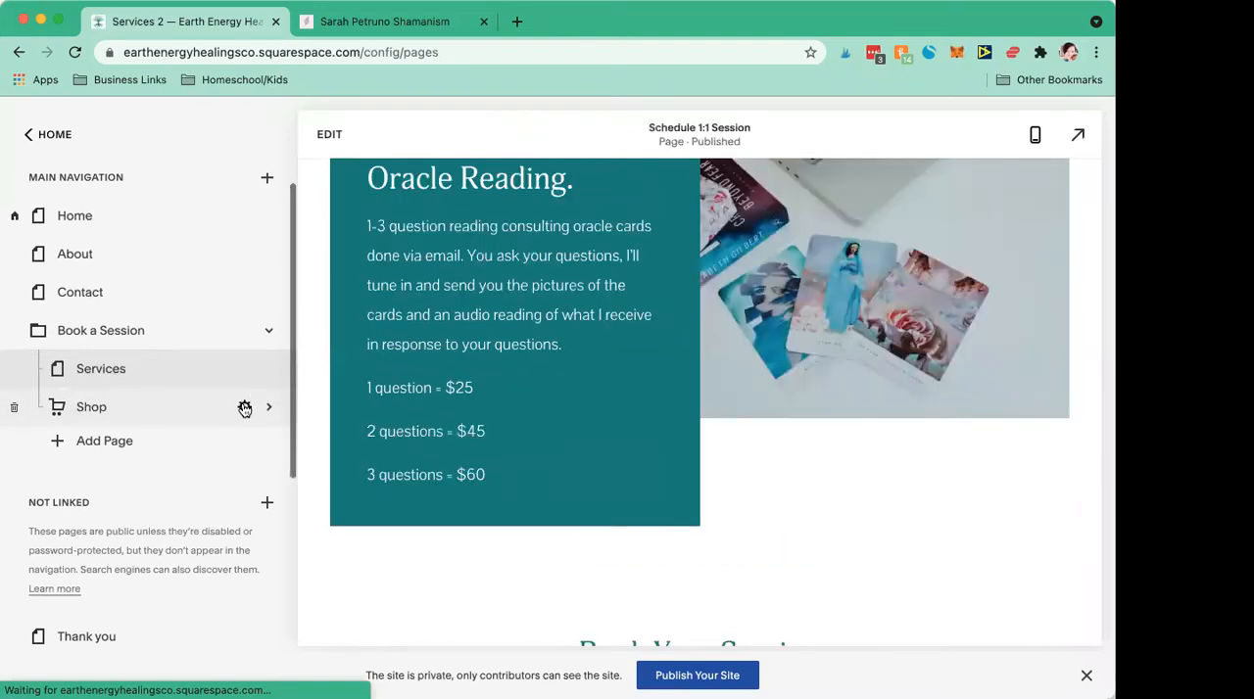
Step: Set the Shop page's page title to Distance Sessions and its navigation title to Distance, and save the settings
click(245, 402)
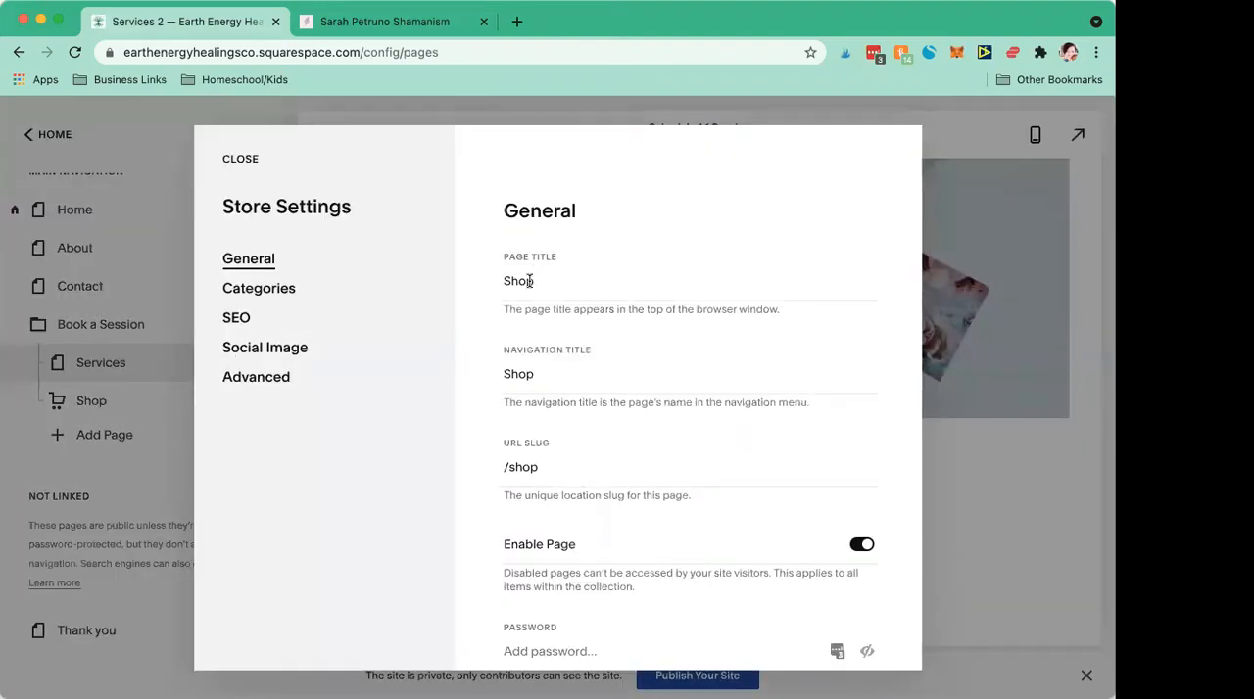
double_click(529, 281)
text(Distance Sessions)
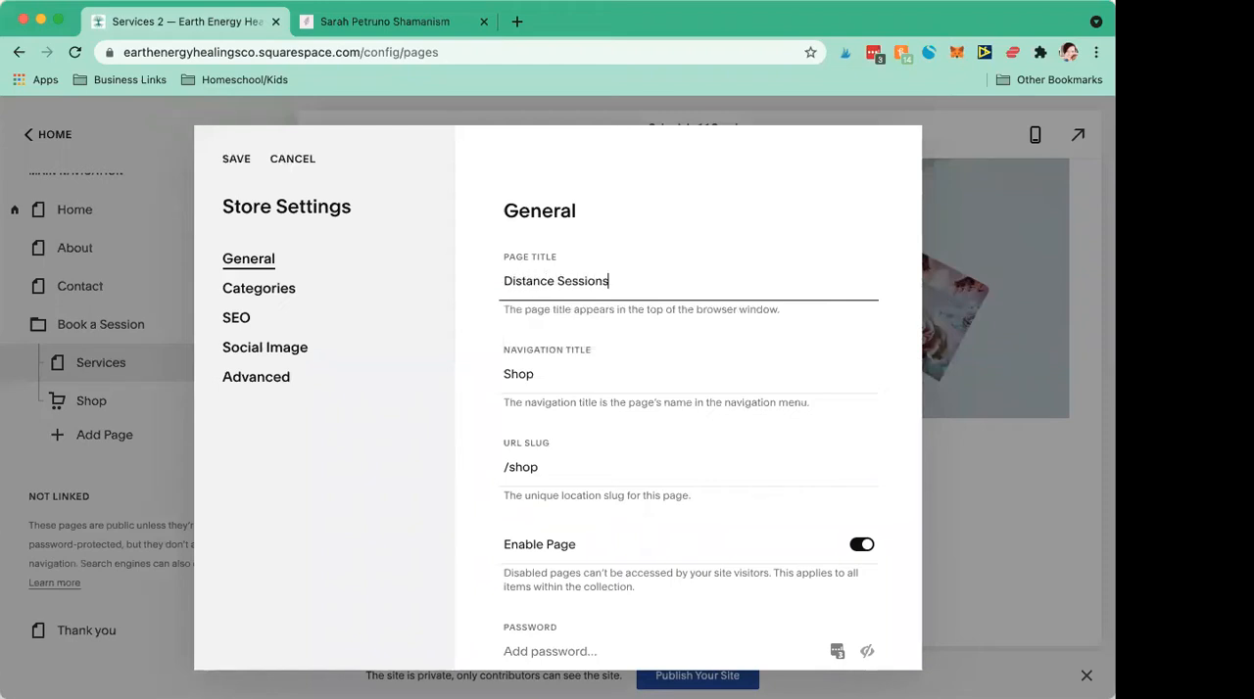
double_click(543, 376)
text(D)
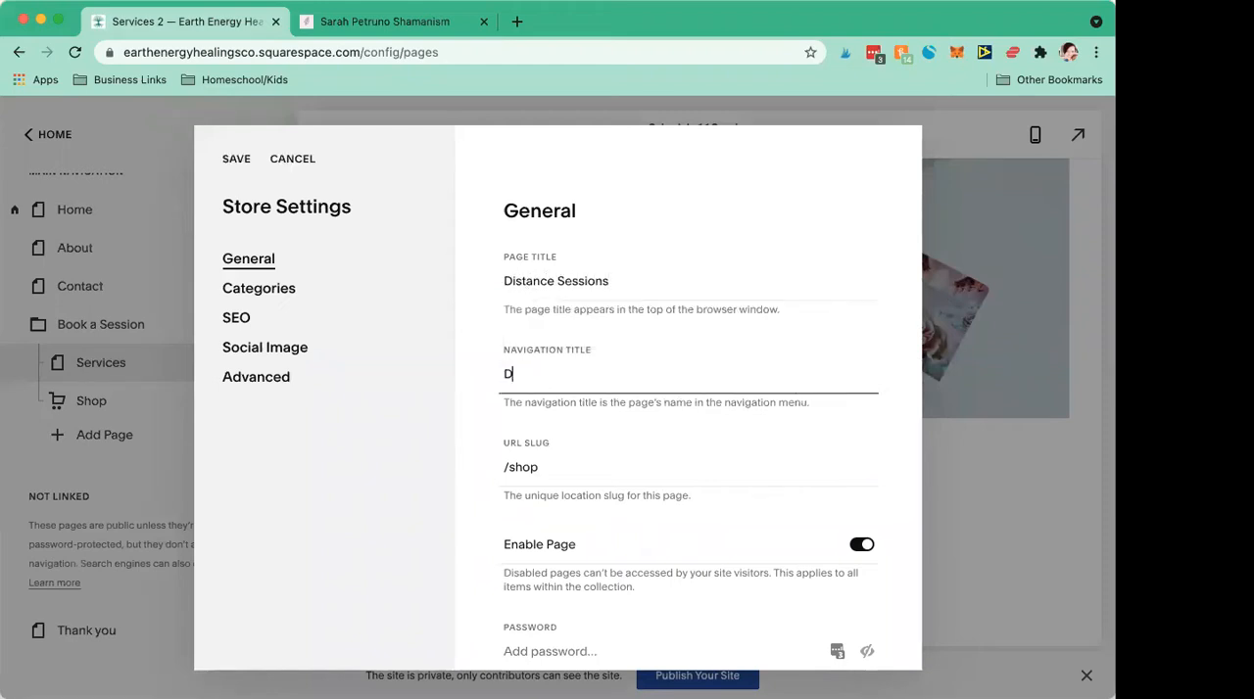
text(istance)
click(238, 159)
click(240, 159)
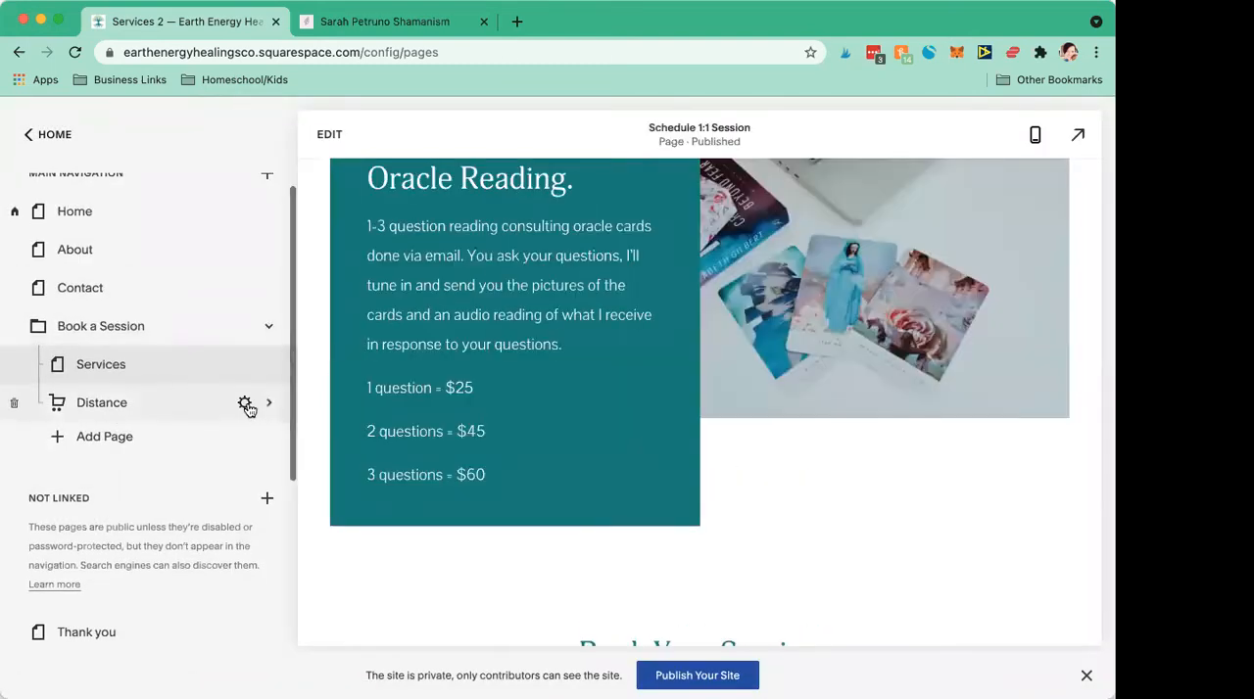
Step: Extend the store page's navigation title to Distance Sessions, save it, and return to the pages list
click(248, 406)
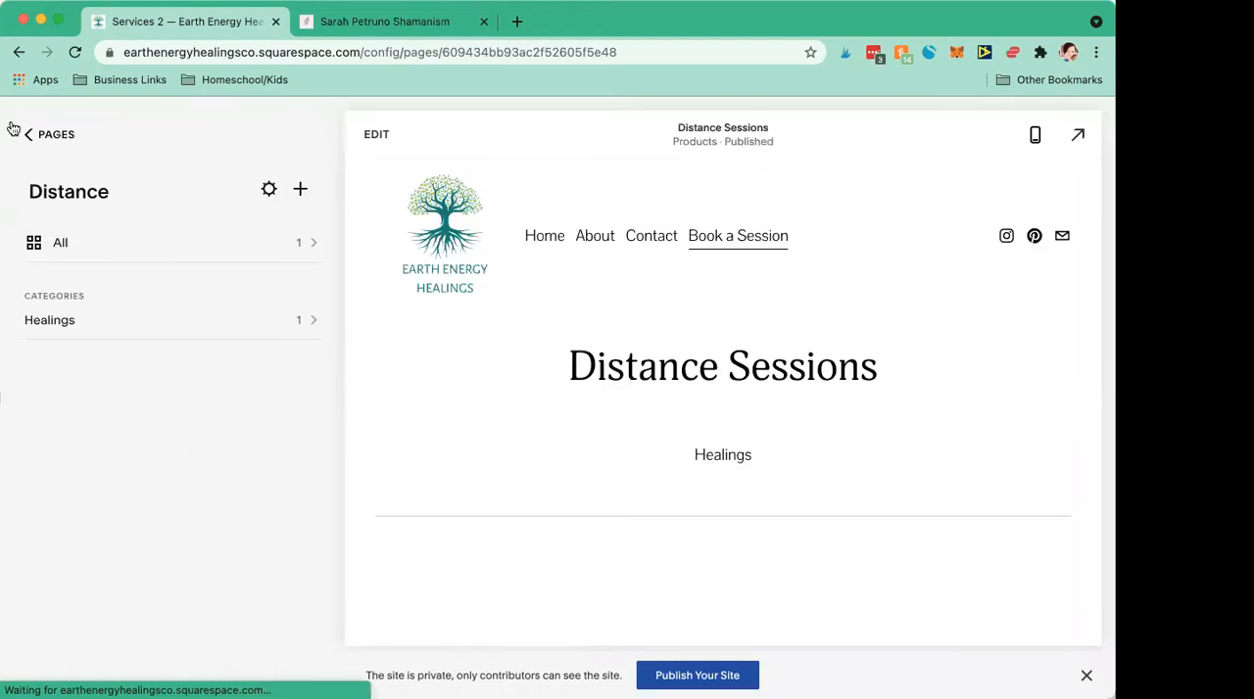
click(270, 190)
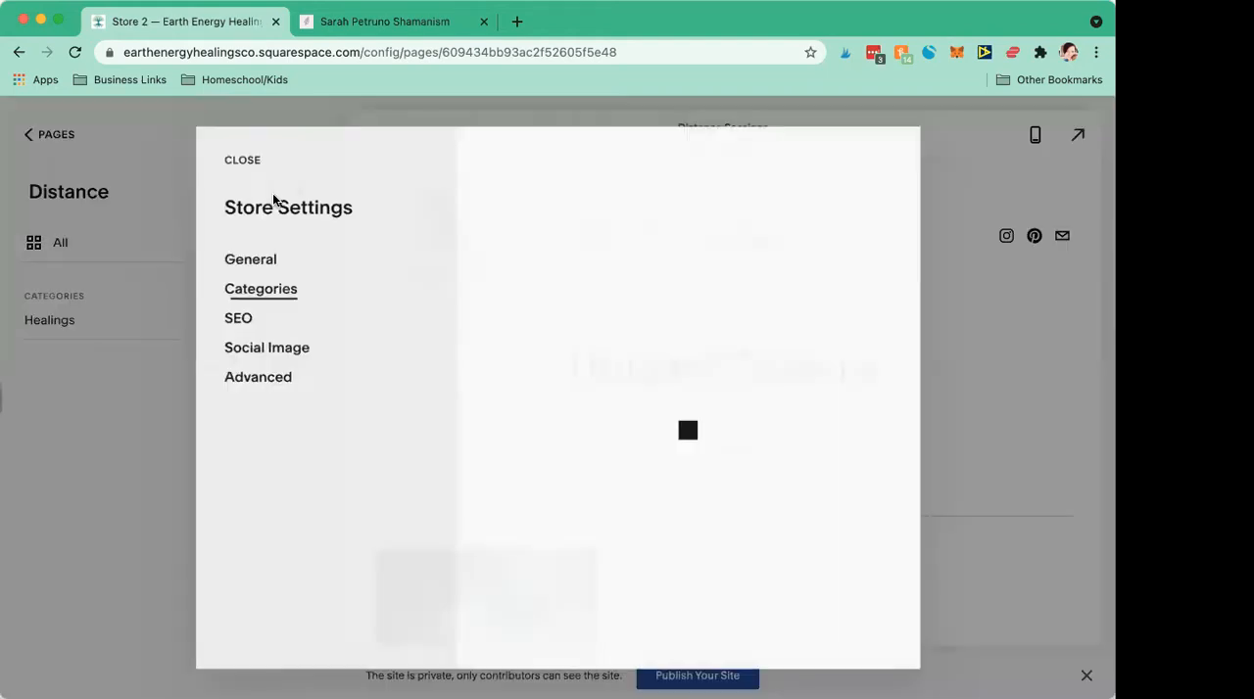
click(261, 264)
click(608, 375)
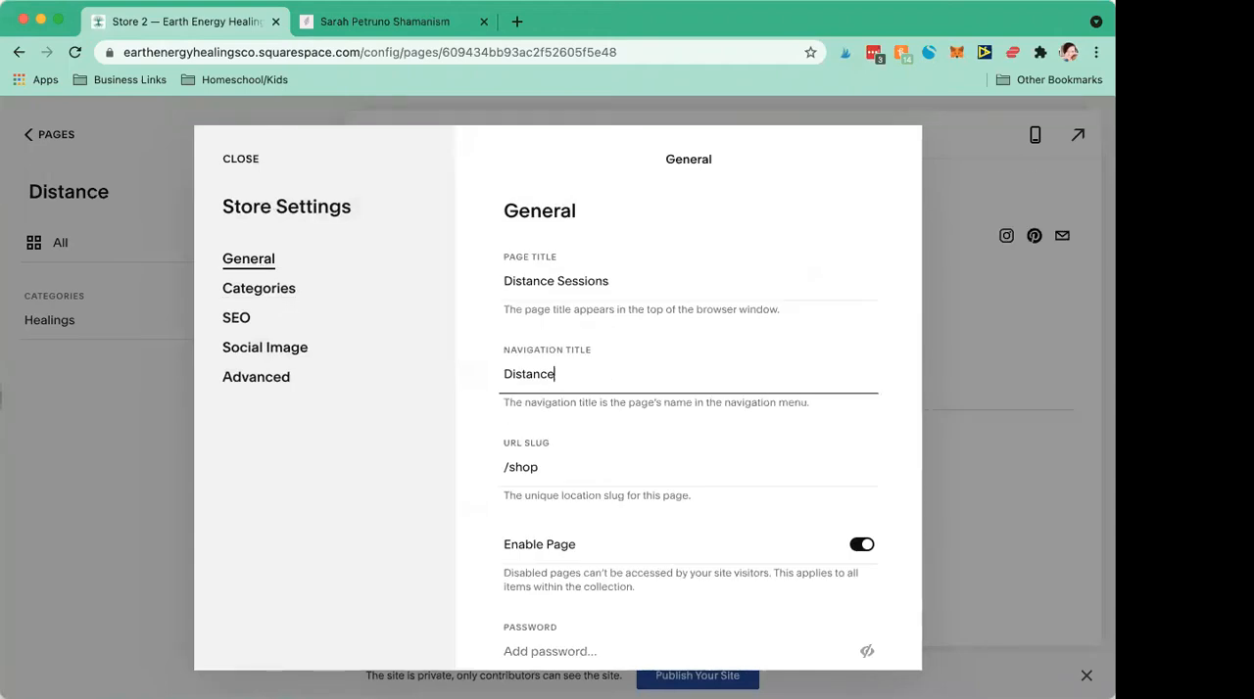
text(Sessions)
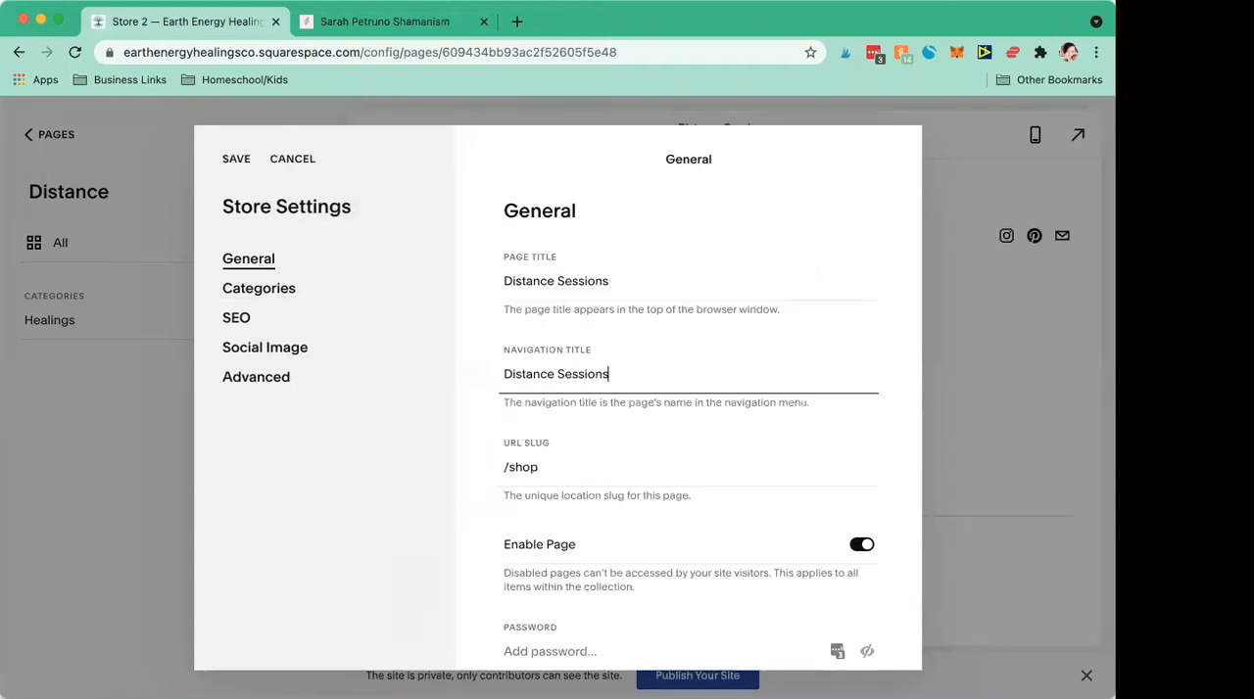
click(226, 158)
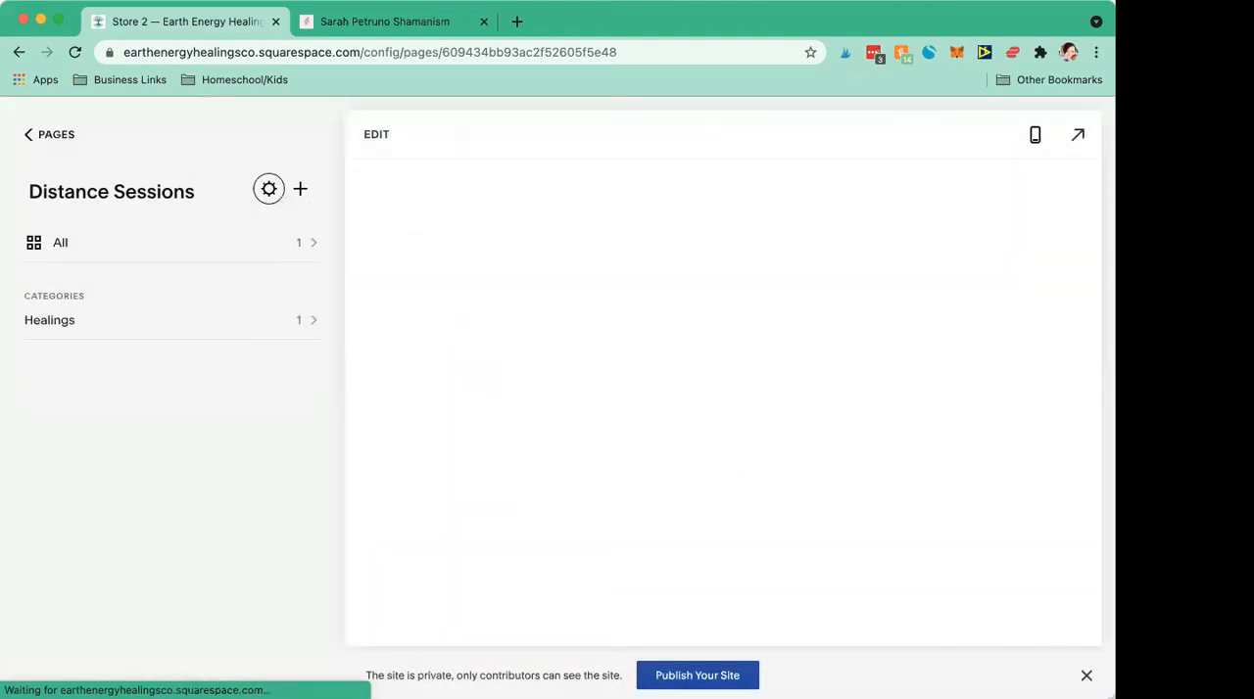
click(28, 139)
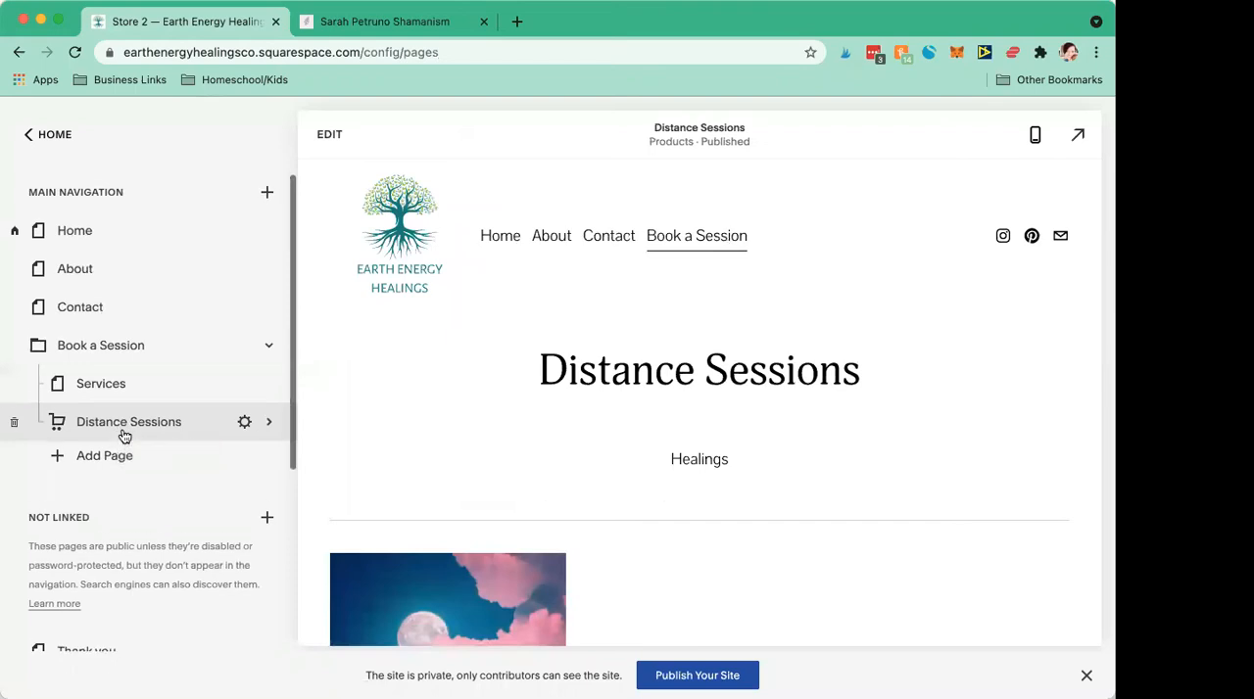
scroll(113, 470, down, 2)
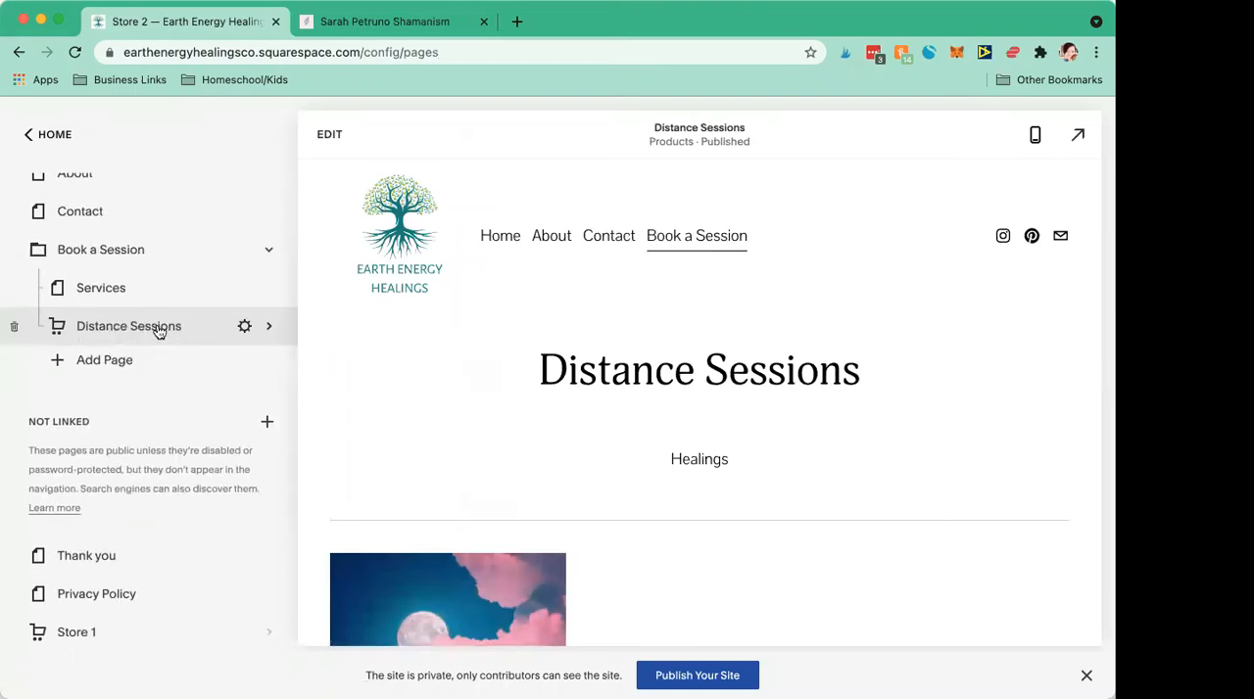
click(269, 424)
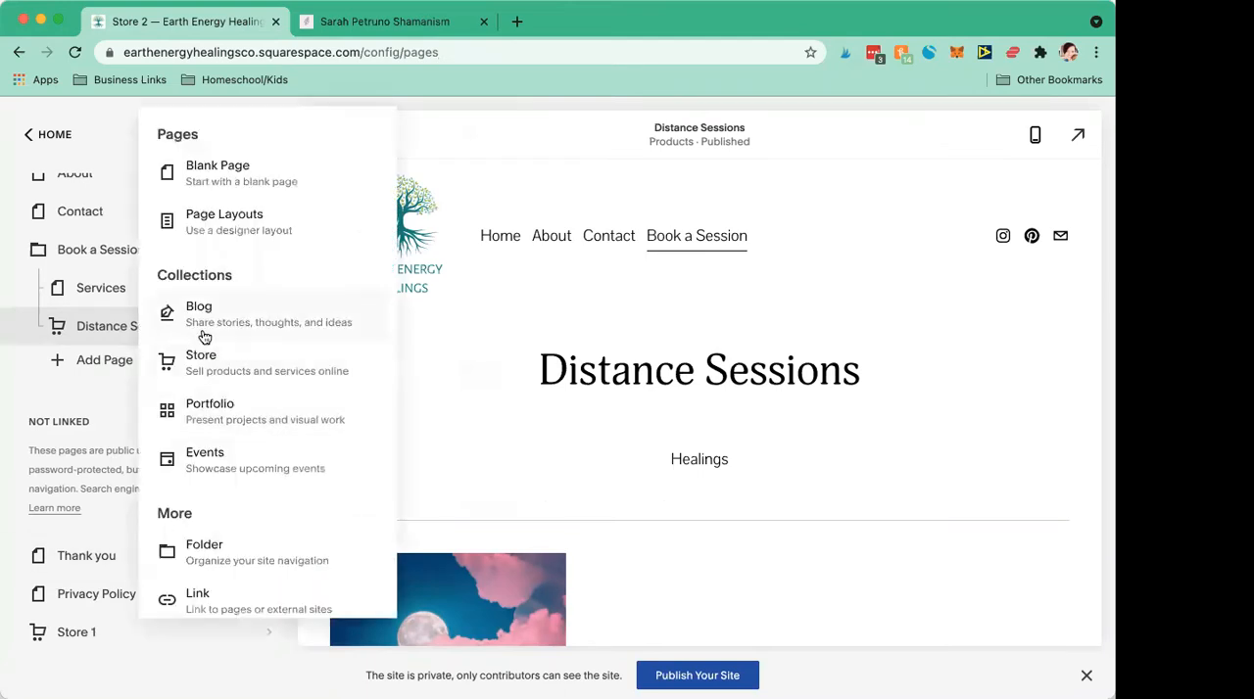
click(193, 364)
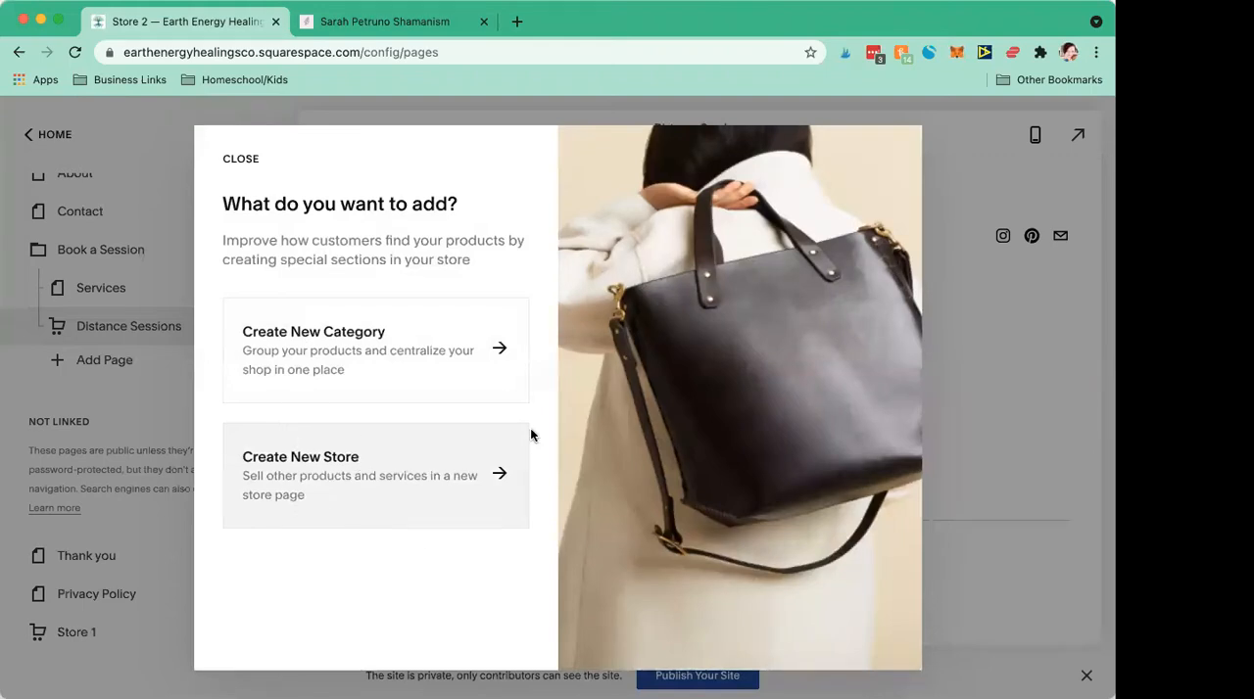
click(125, 448)
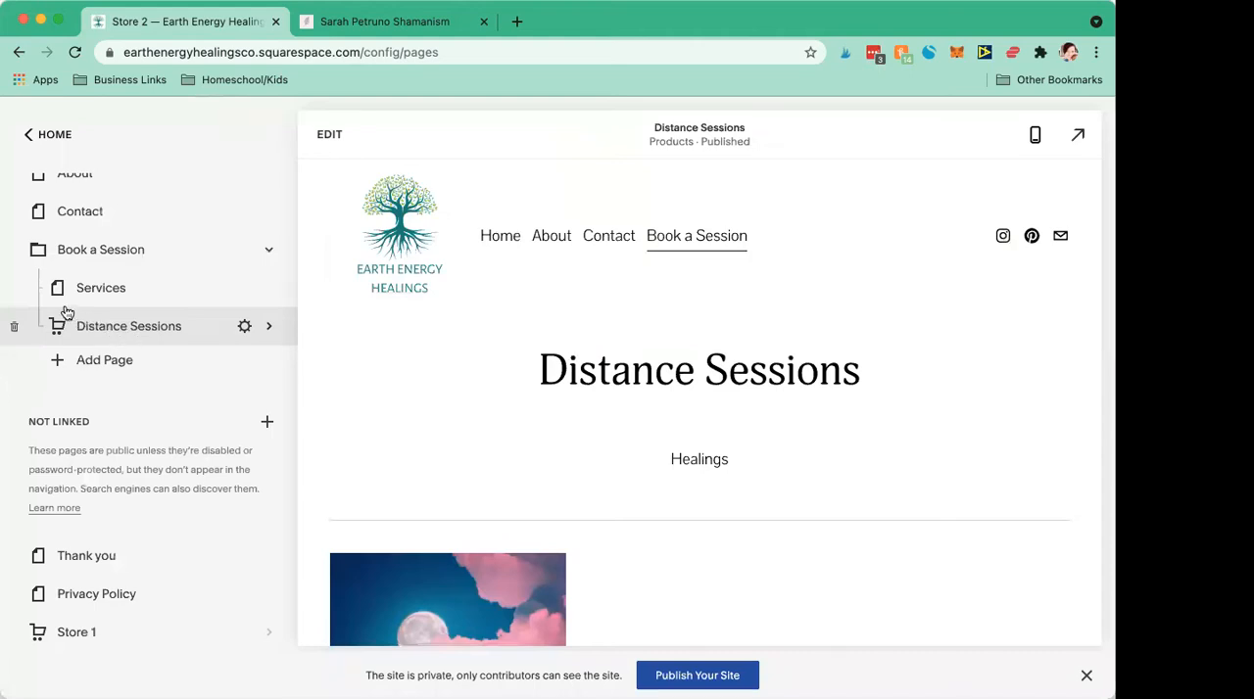
Step: Move the Distance Sessions store page out of the Book a Session folder into the Not Linked section, below Store 1
mouse_move(713, 244)
drag(127, 330, 135, 522)
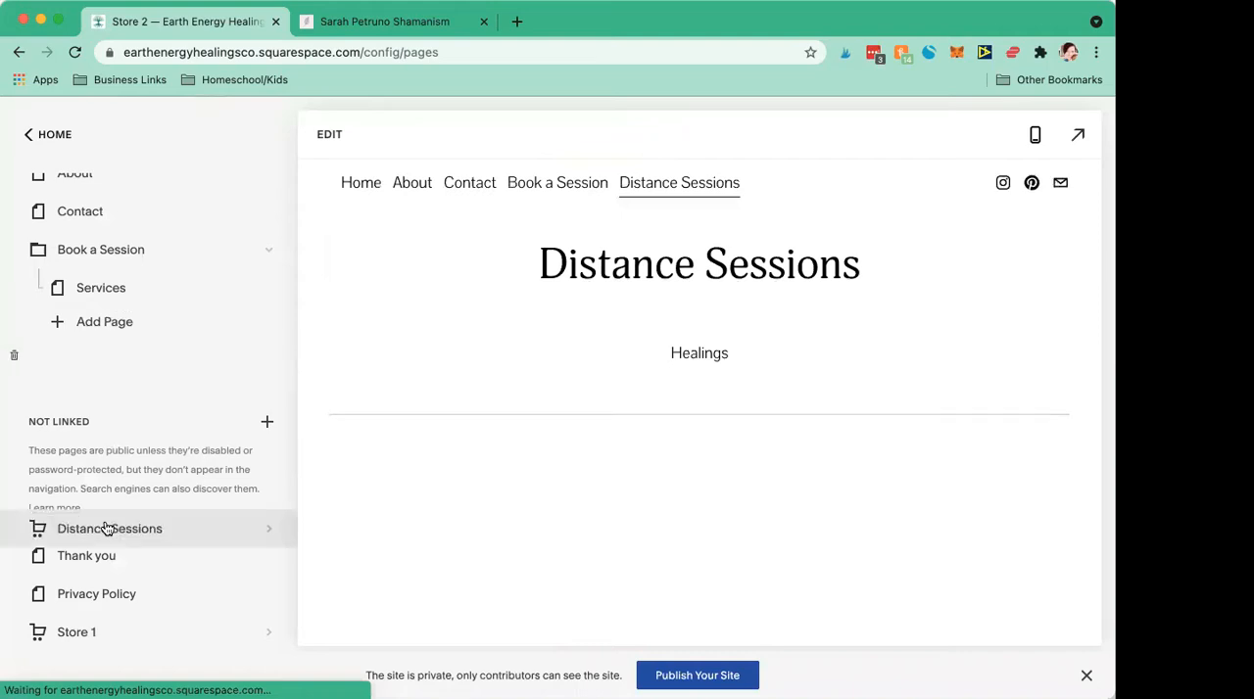
drag(93, 372, 137, 443)
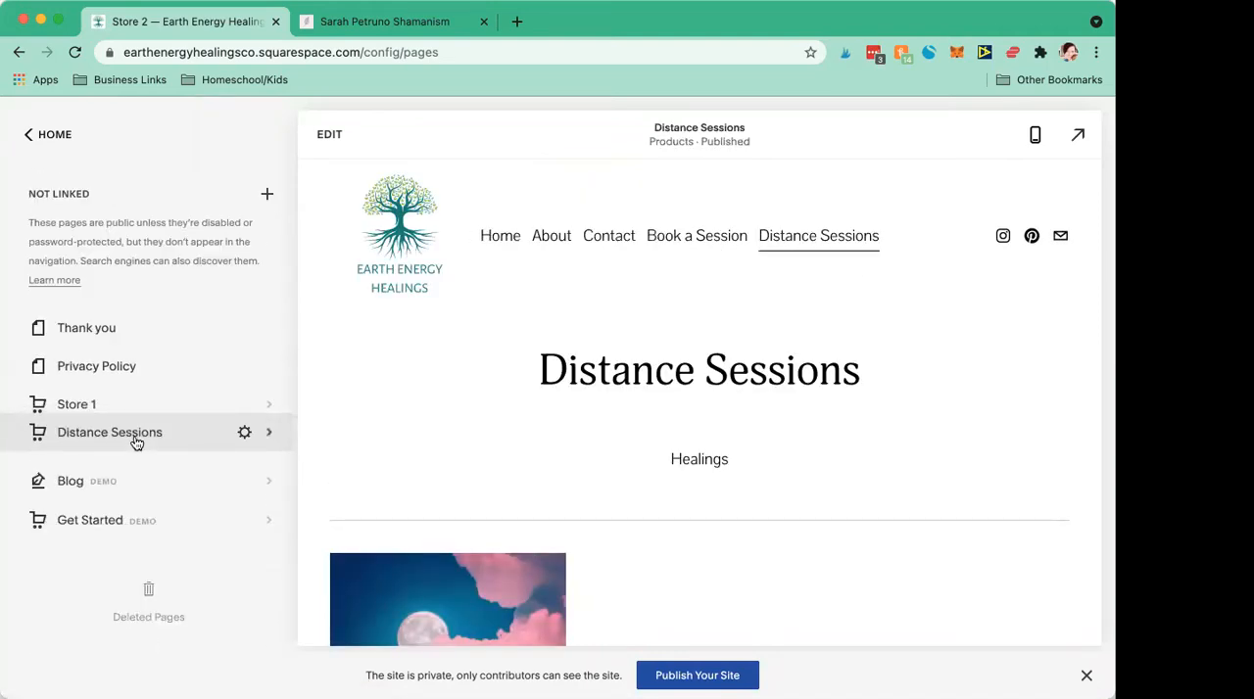
Step: Move the Services page out of its folder into the main navigation and move the Book a Session folder to Not Linked
scroll(102, 298, up, 1)
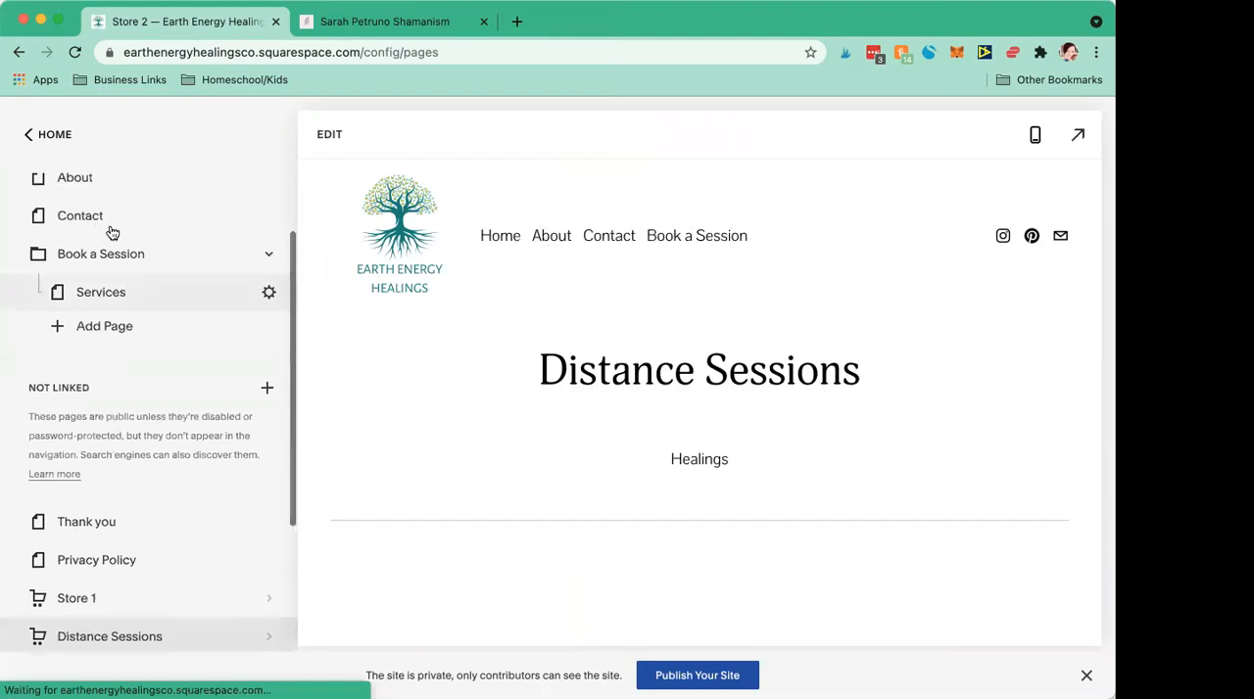
drag(98, 294, 93, 251)
drag(90, 505, 112, 529)
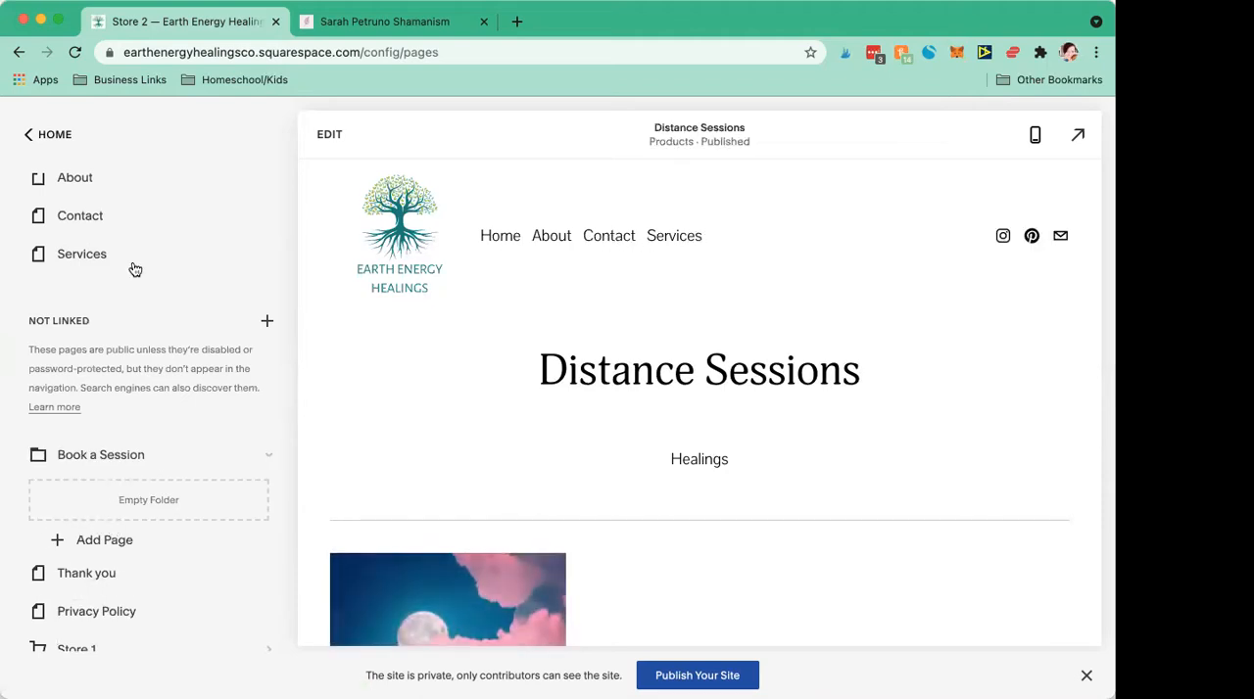
scroll(132, 266, up, 2)
scroll(122, 308, down, 1)
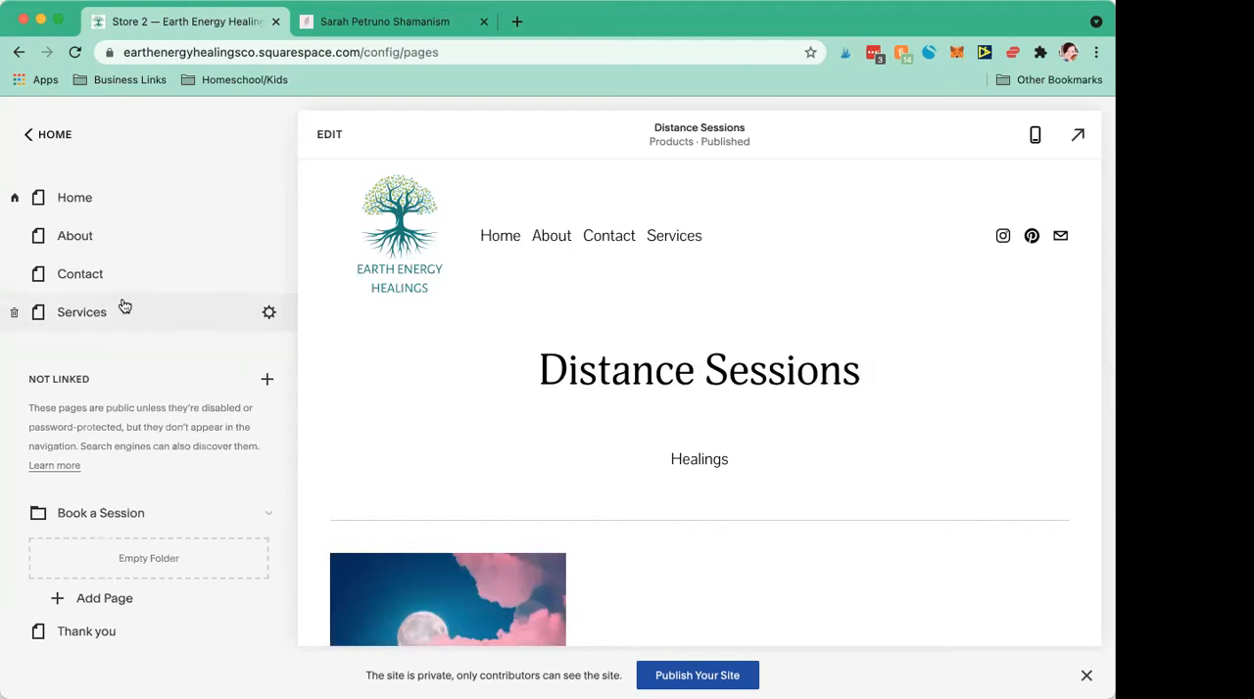
scroll(110, 337, down, 2)
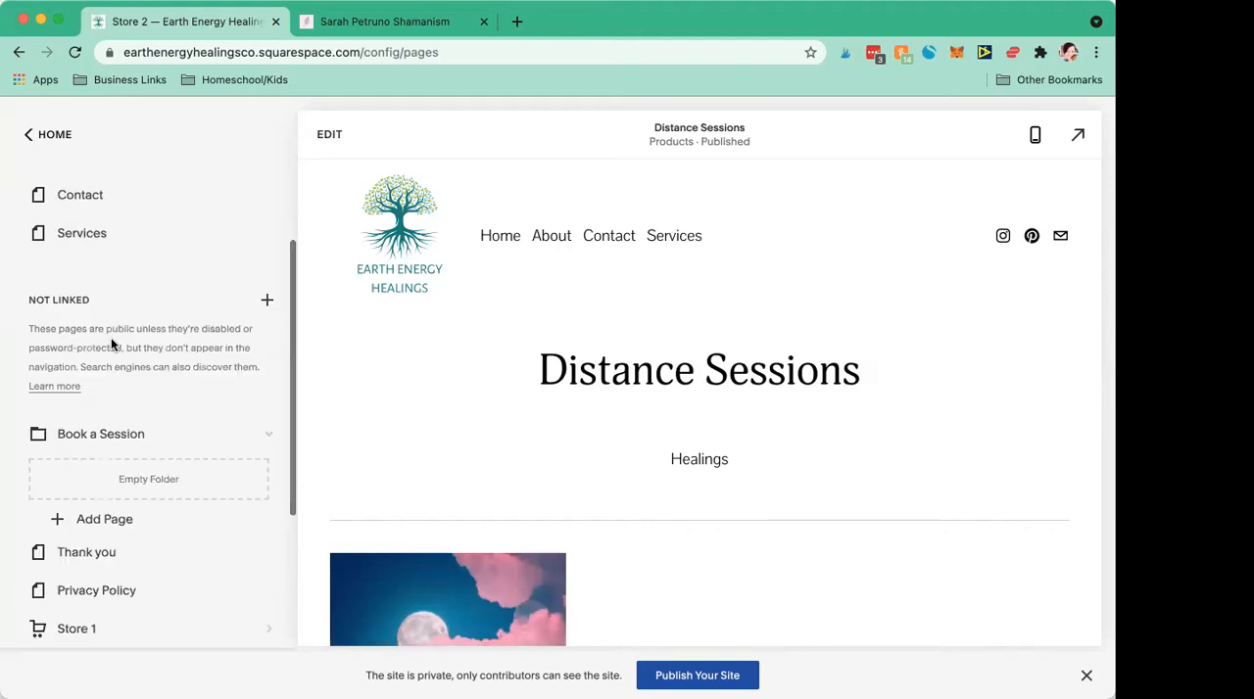
scroll(111, 337, down, 5)
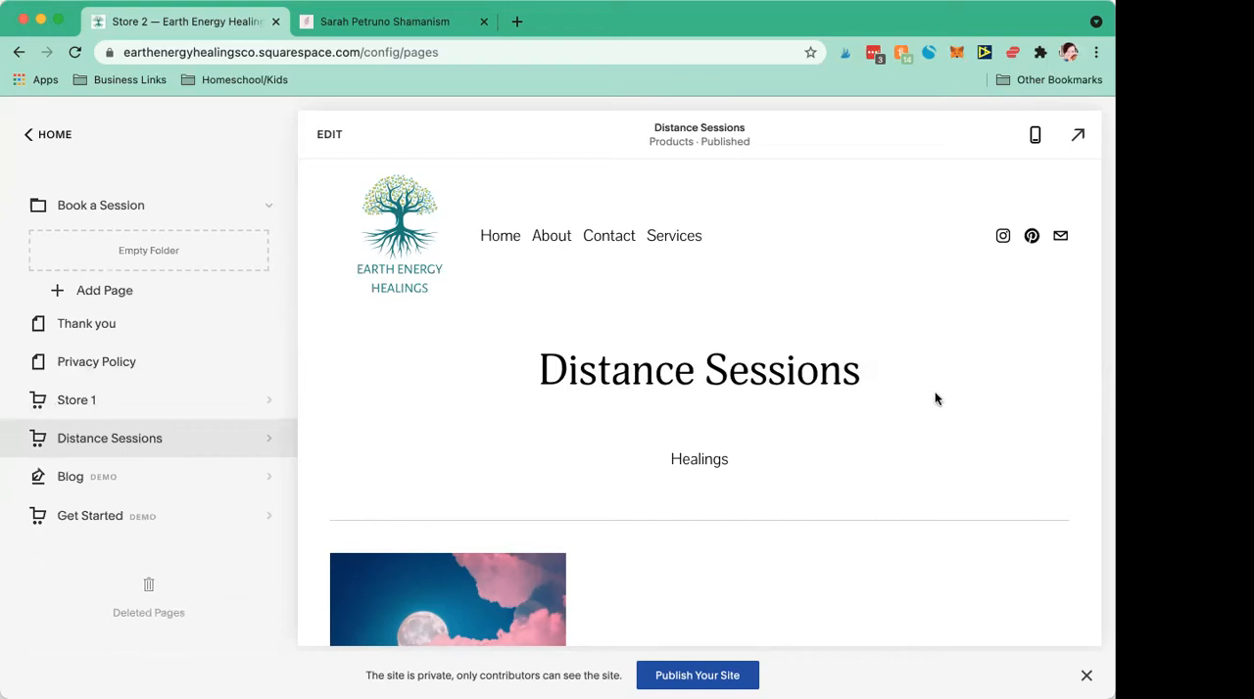
Step: Review the Main Navigation and Not Linked sections of the pages list alongside the Distance Sessions page preview
scroll(936, 399, down, 3)
scroll(935, 399, up, 3)
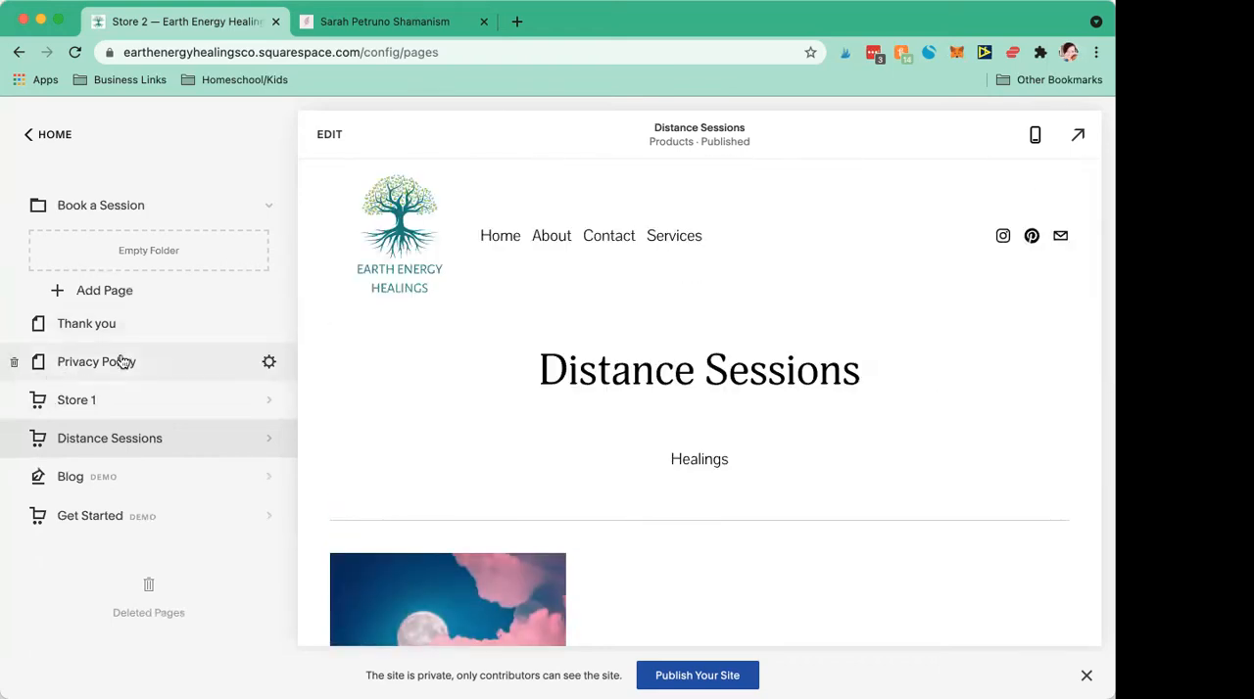
scroll(131, 360, up, 6)
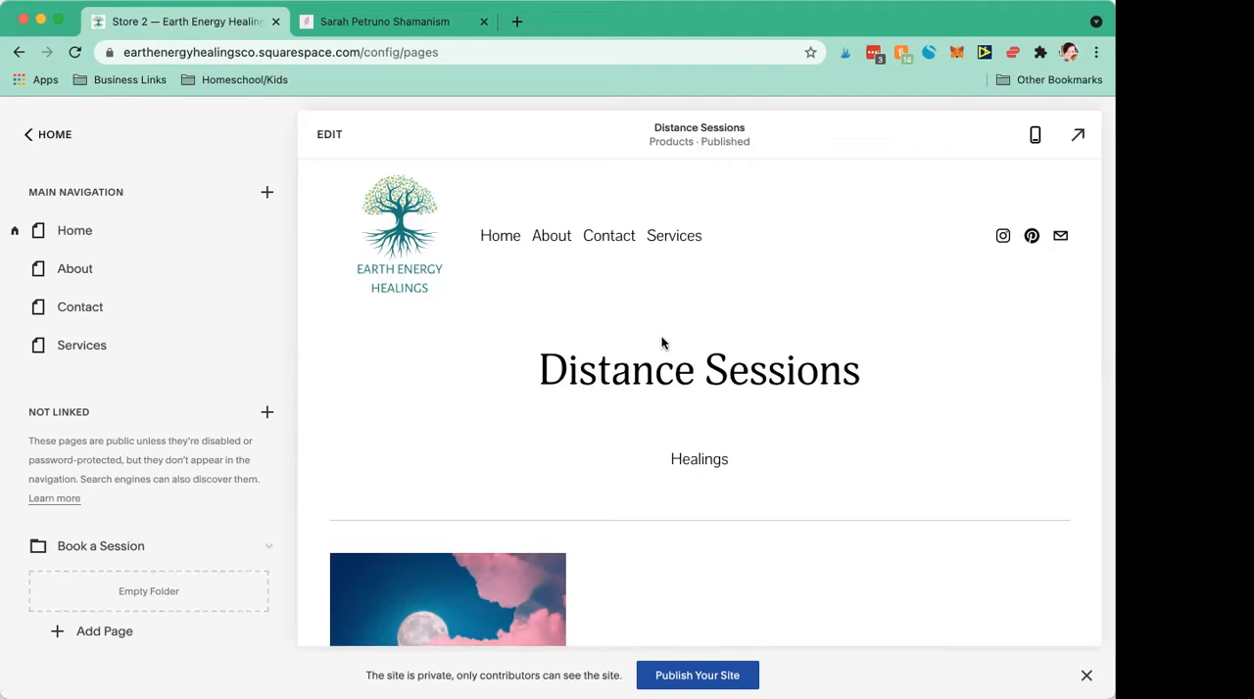
scroll(661, 340, down, 1)
scroll(662, 336, up, 1)
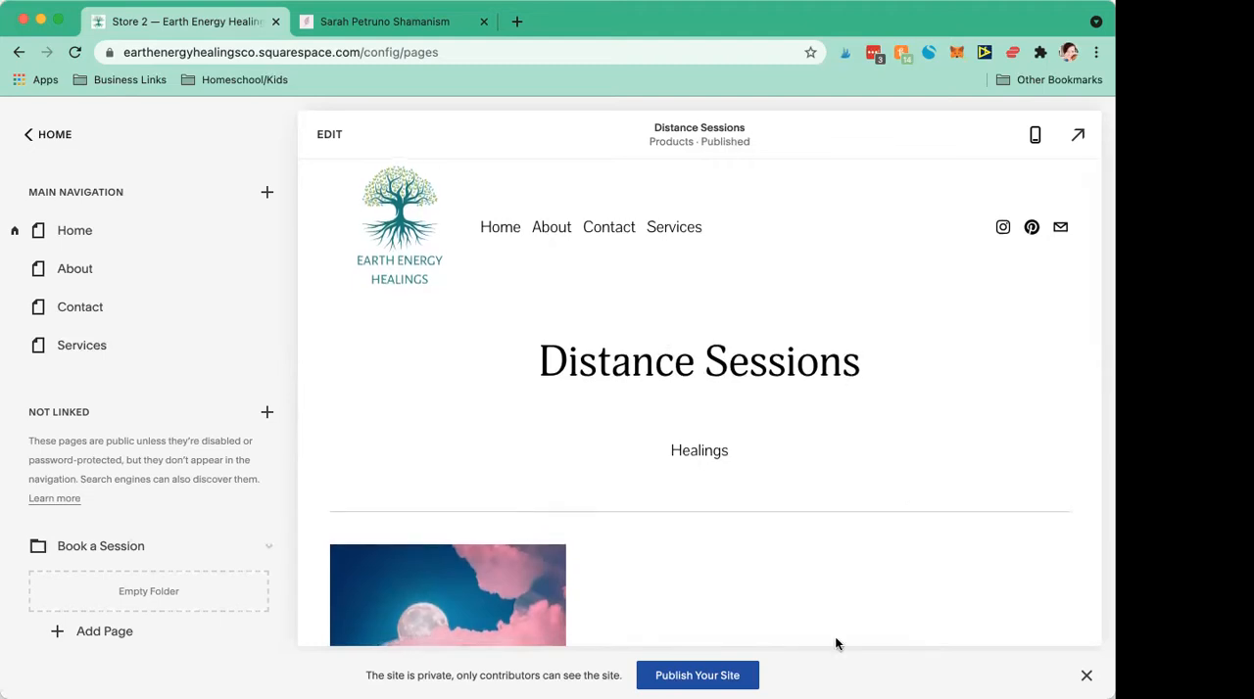
scroll(836, 643, up, 1)
Step: Switch to the example shamanism website, view its Work With Me and Resources dropdown folders, and open the Recommended Resources page
click(449, 21)
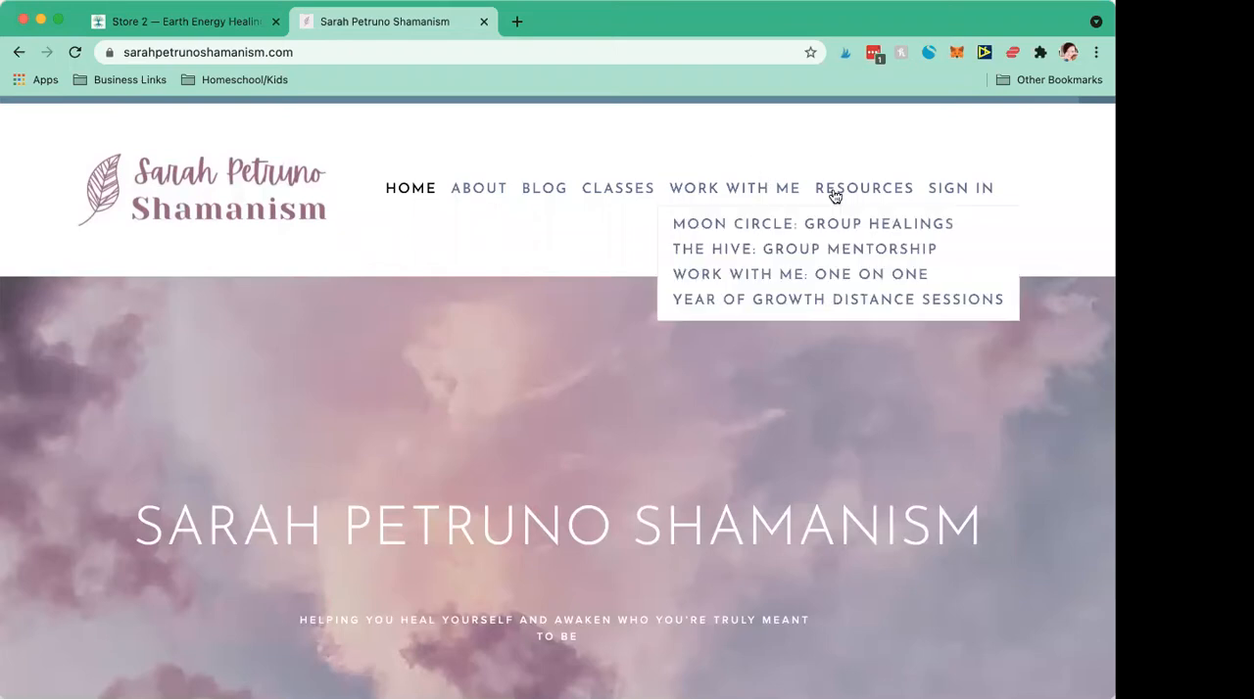
mouse_move(872, 189)
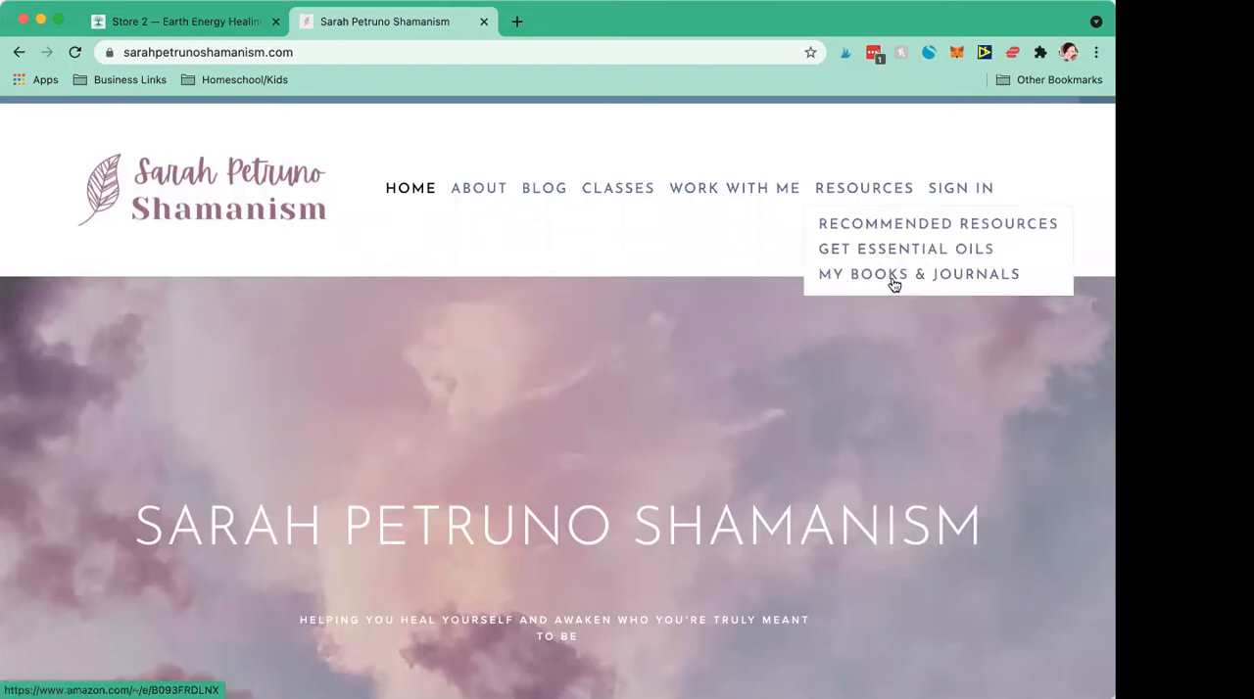
click(853, 228)
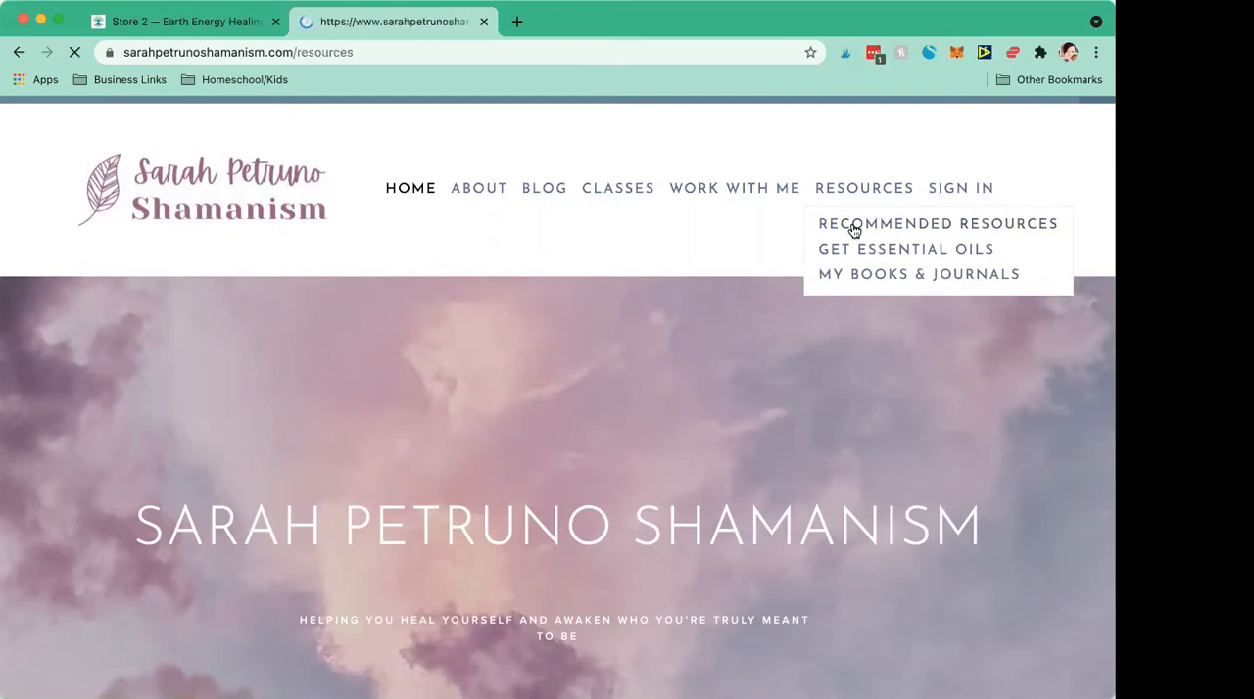
click(220, 33)
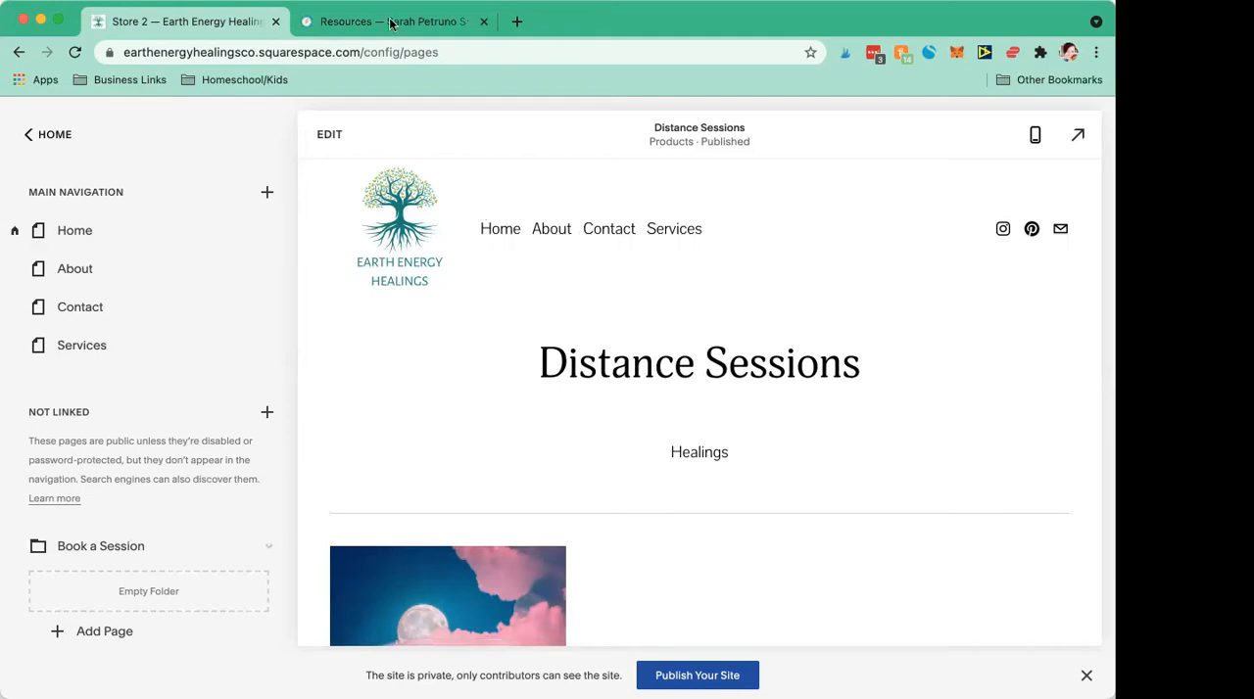
click(389, 29)
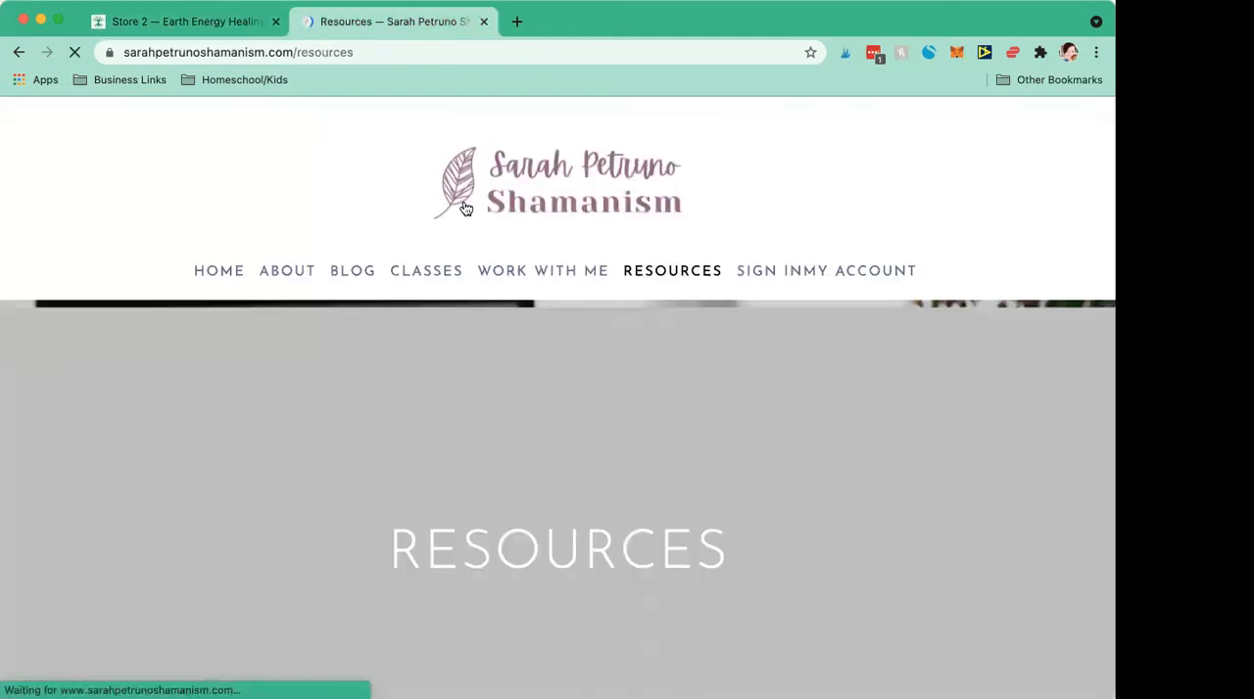
Step: Examine the example site's Resources page, covering its Free Resources, Services and Tools, and Affiliate Links sections
scroll(476, 307, down, 10)
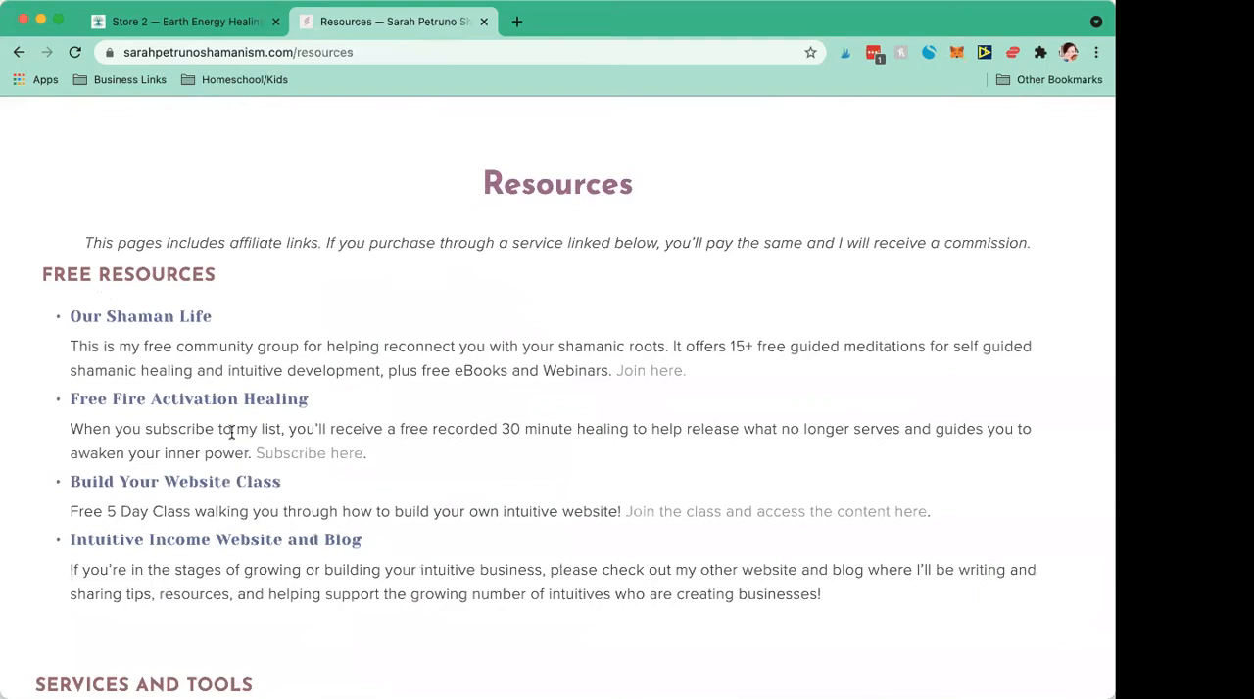
scroll(232, 432, down, 1)
scroll(231, 432, down, 5)
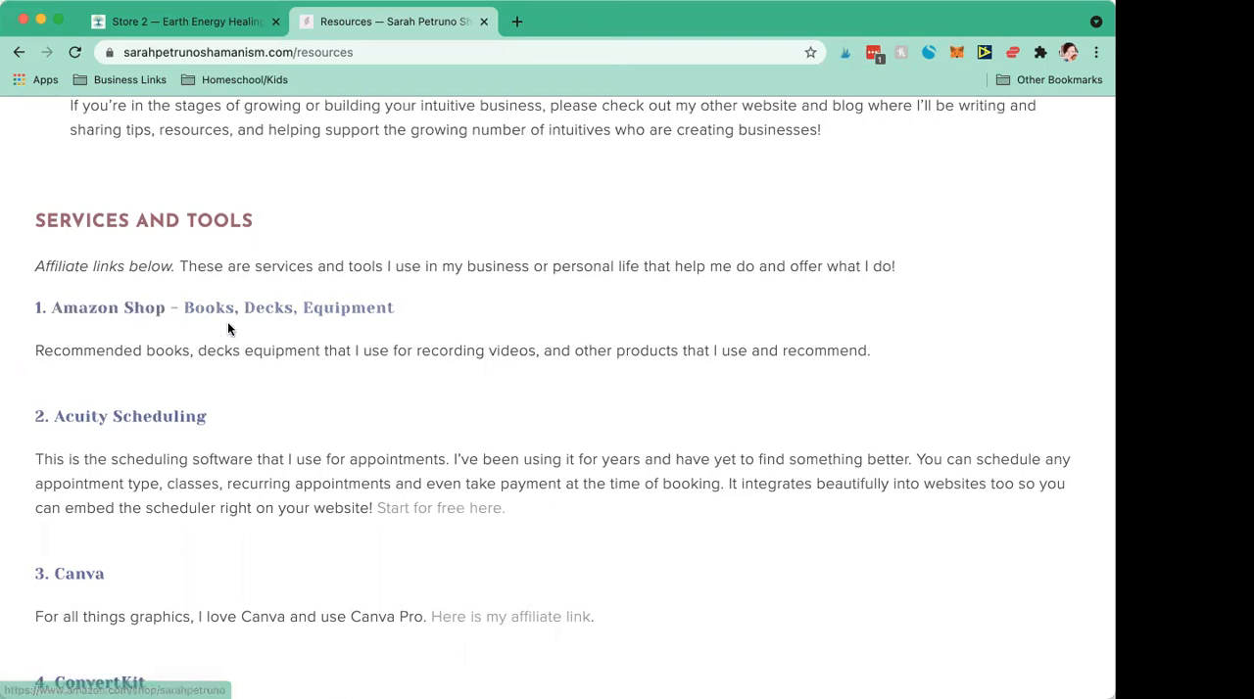
scroll(264, 337, down, 5)
scroll(263, 338, down, 5)
scroll(264, 338, down, 4)
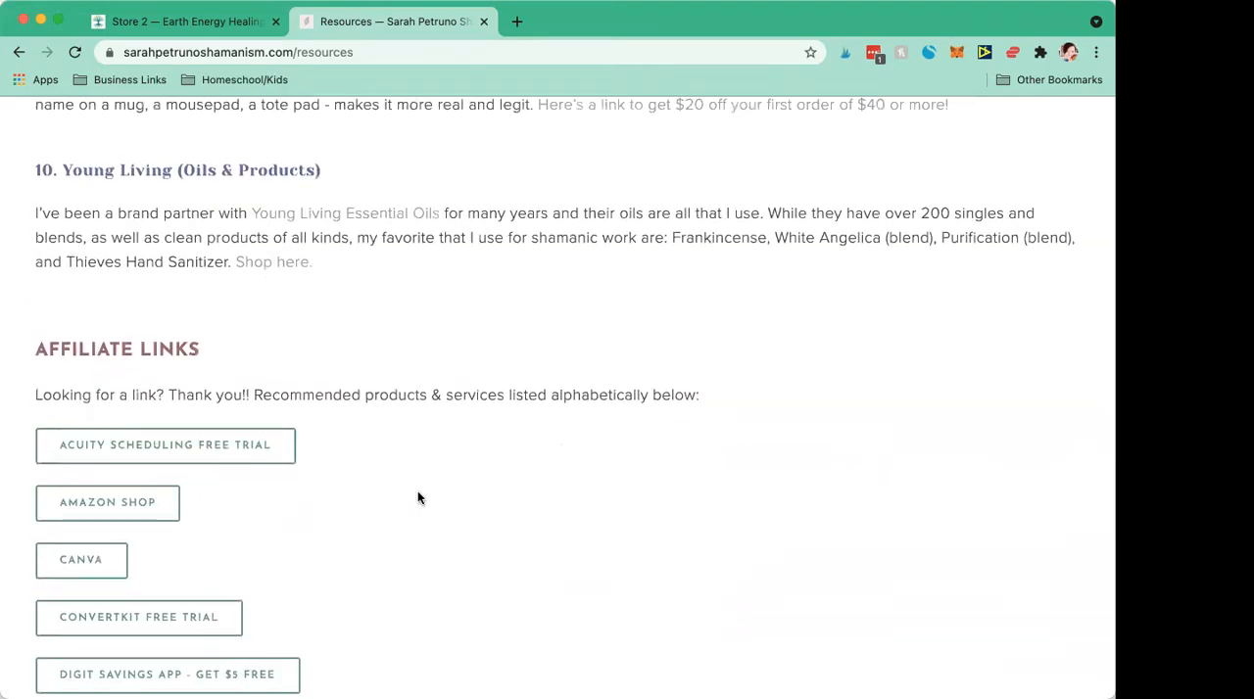
scroll(417, 498, down, 5)
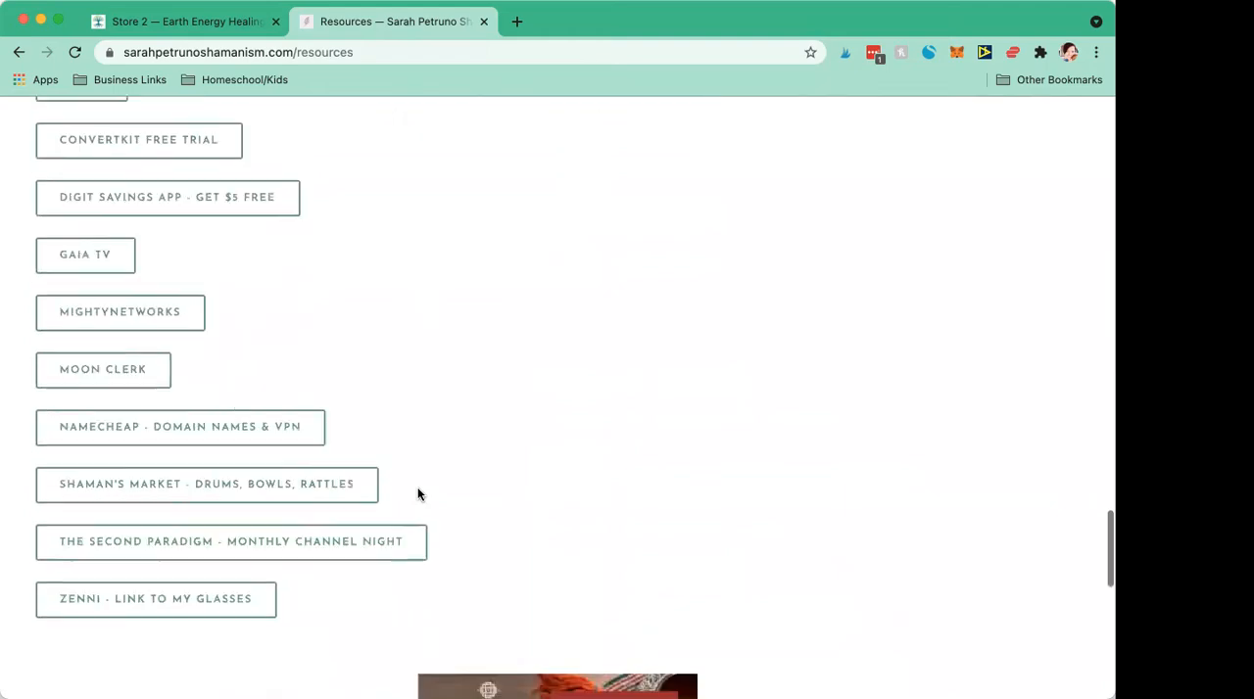
scroll(417, 494, down, 2)
scroll(417, 493, up, 5)
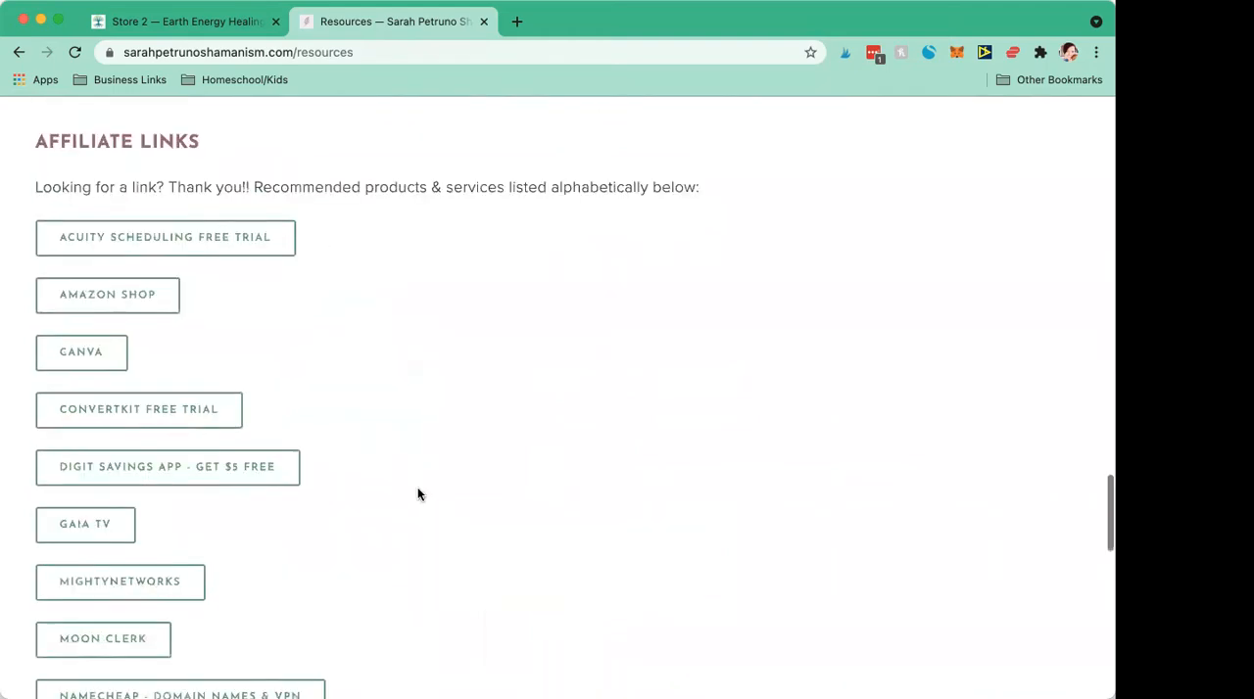
scroll(417, 495, up, 10)
scroll(418, 494, up, 4)
scroll(417, 495, up, 6)
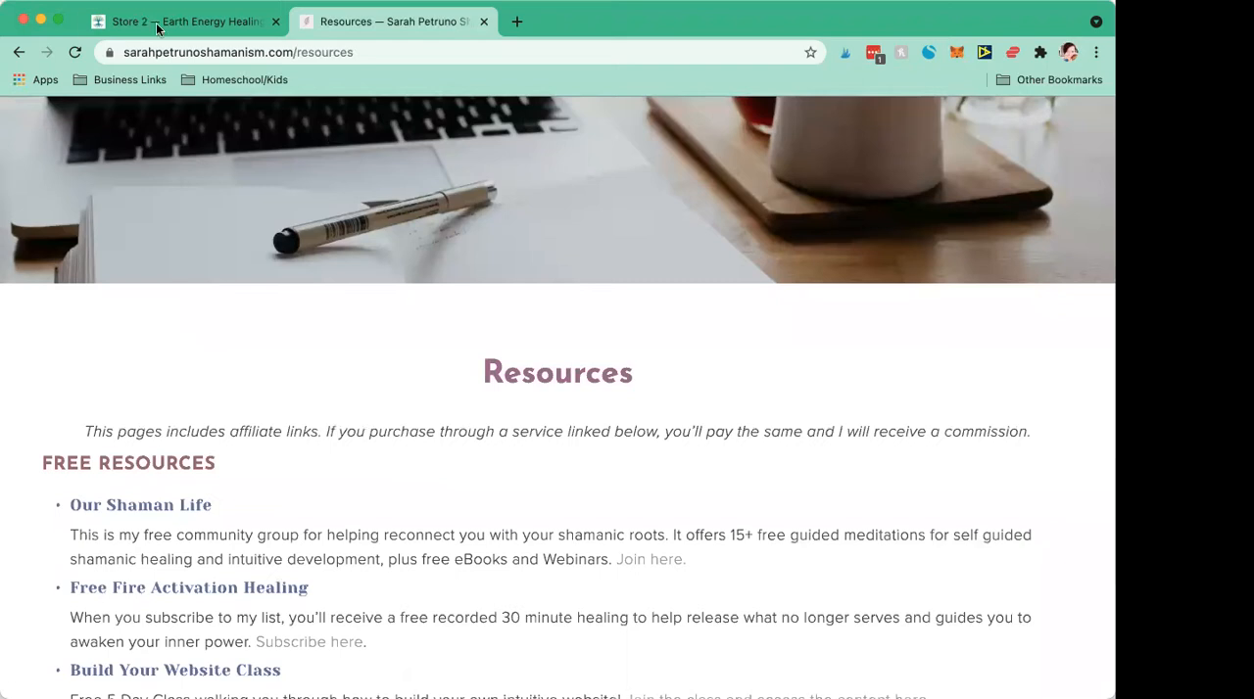
Step: Return to the Squarespace pages list and open the Services page in preview, leaving edit mode
click(157, 25)
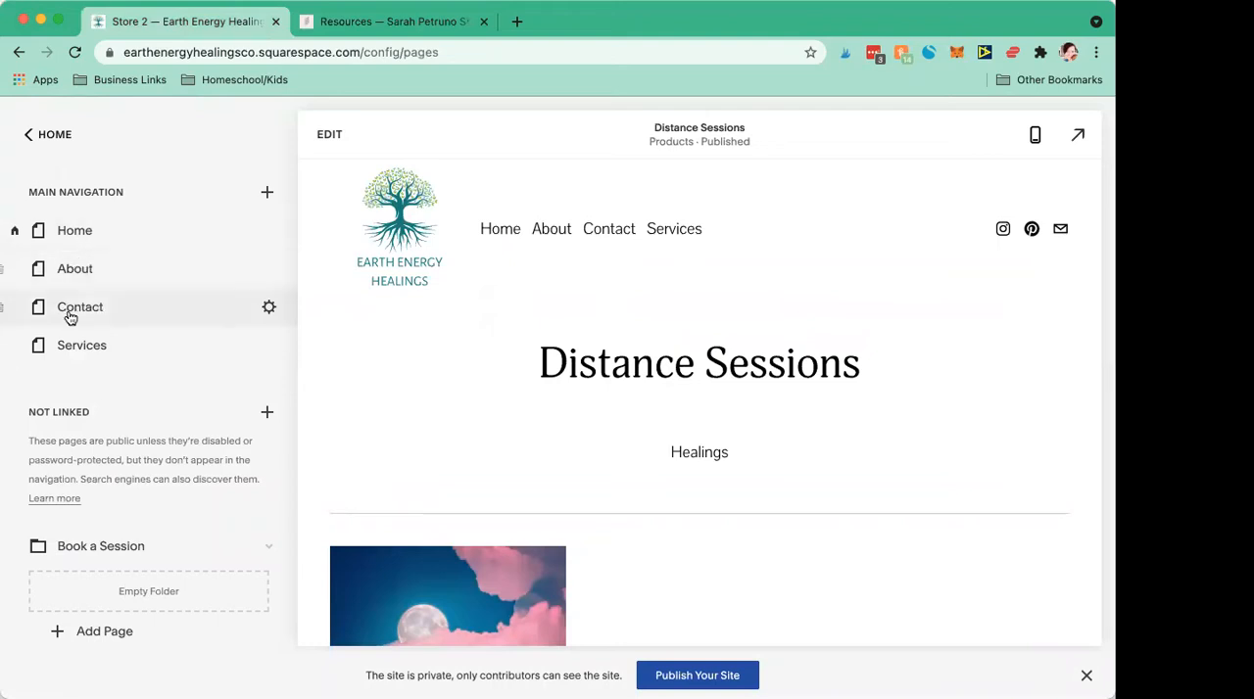
click(64, 346)
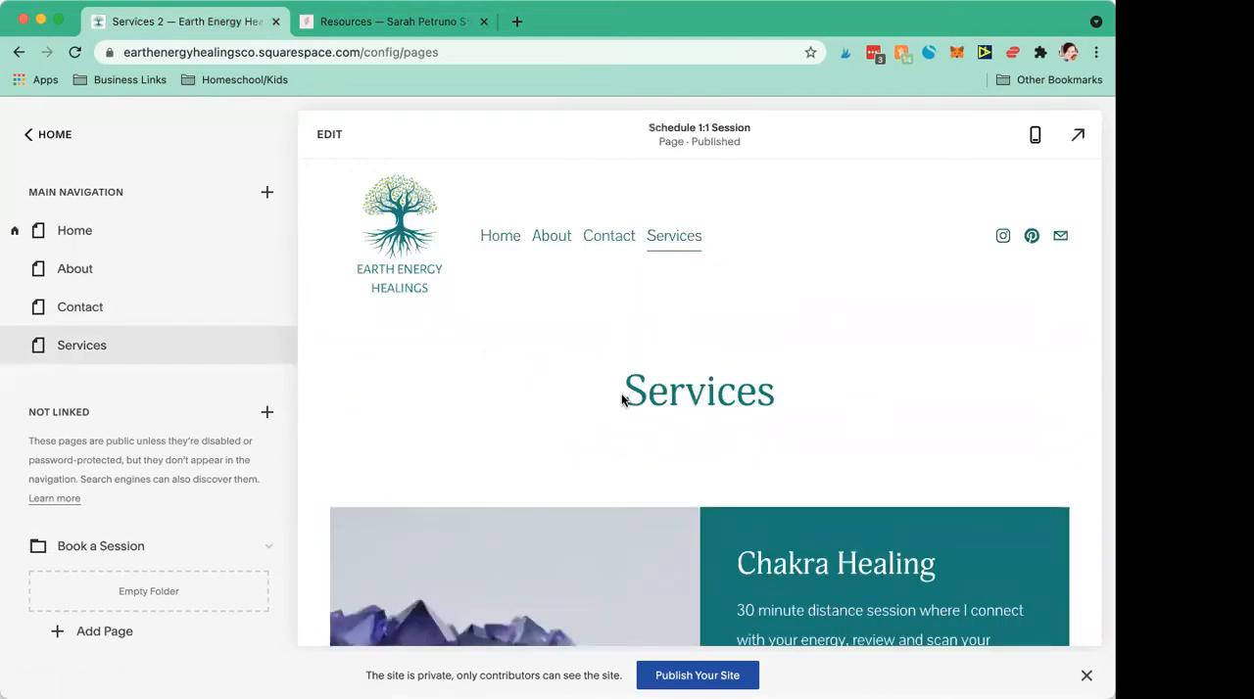
drag(621, 393, 789, 400)
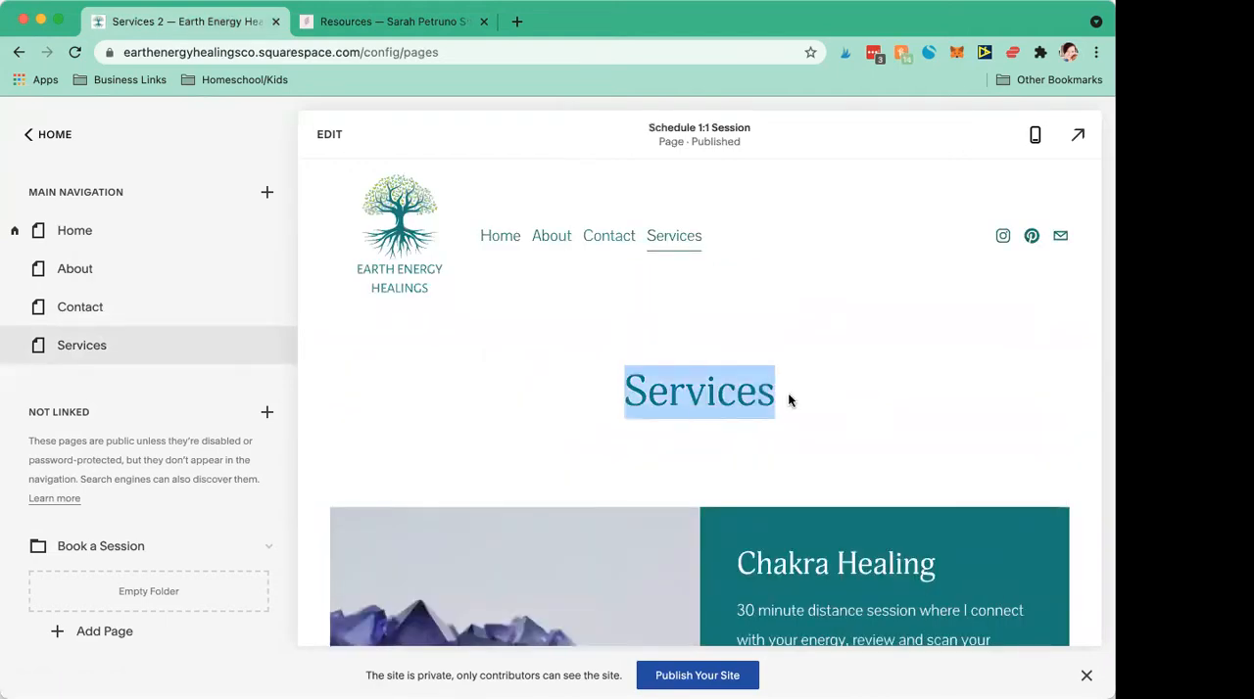
double_click(789, 396)
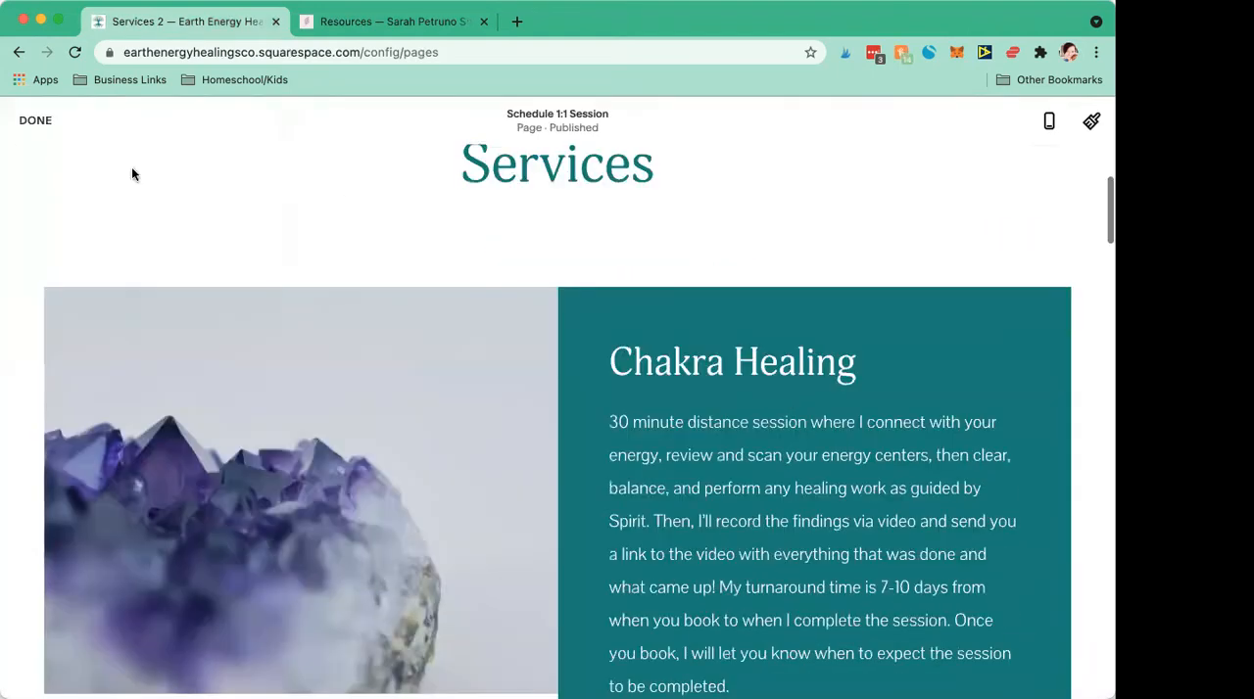
click(33, 121)
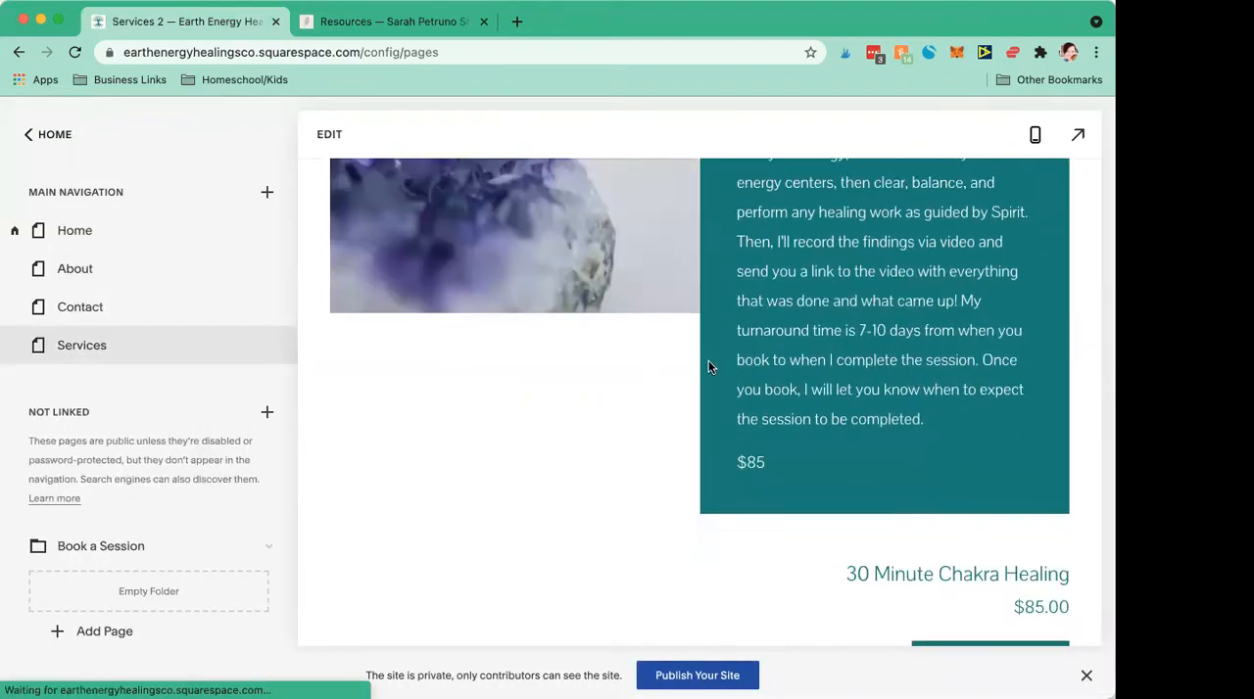
Step: Examine the Services page layout from the Chakra Healing and Oracle Reading sections down to the Book Your Session scheduler
scroll(709, 367, down, 3)
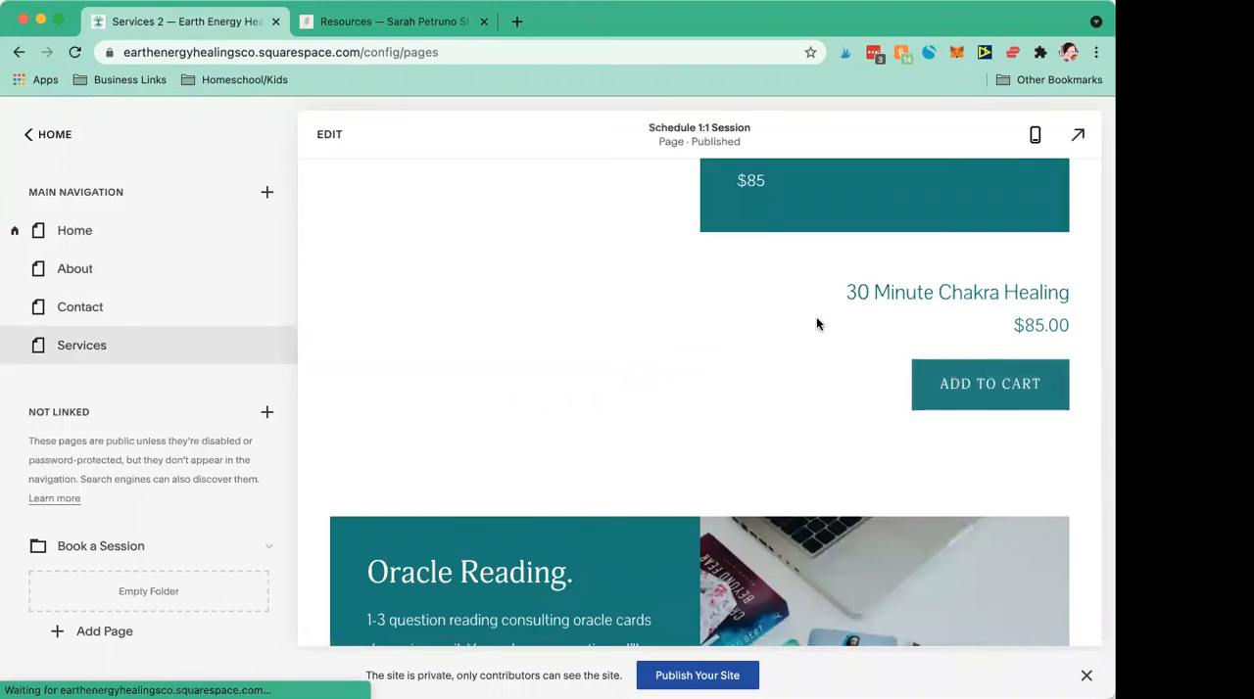
scroll(816, 324, up, 1)
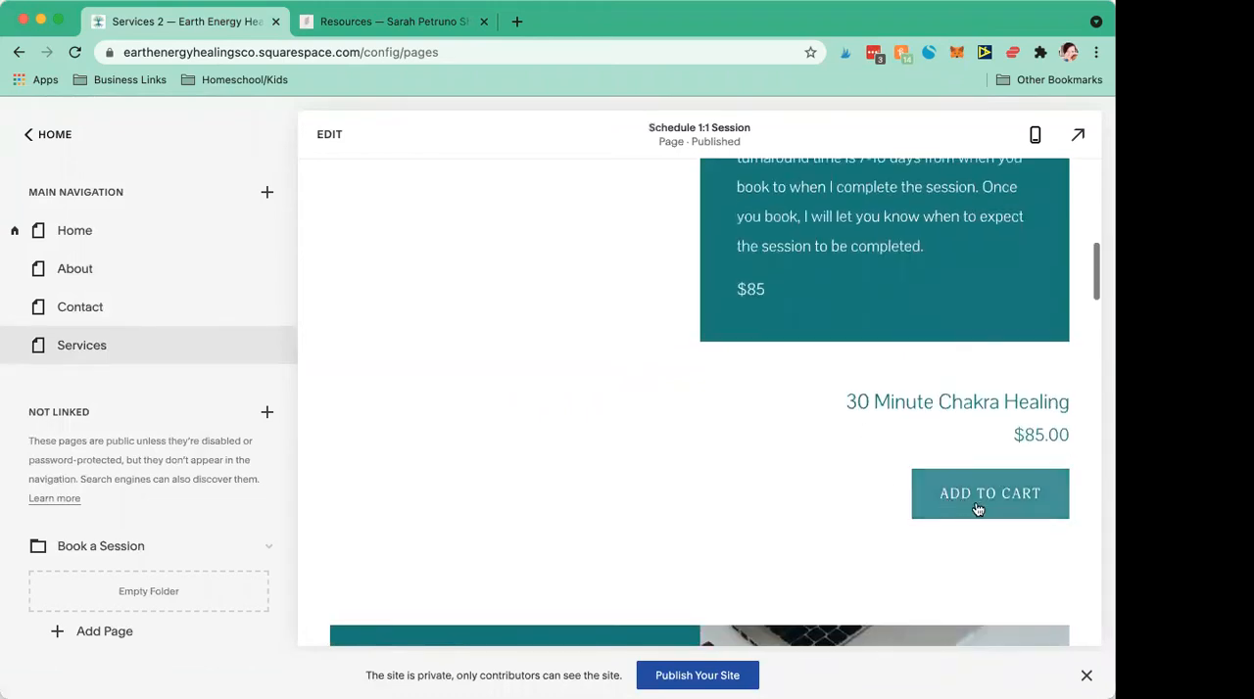
scroll(817, 437, down, 5)
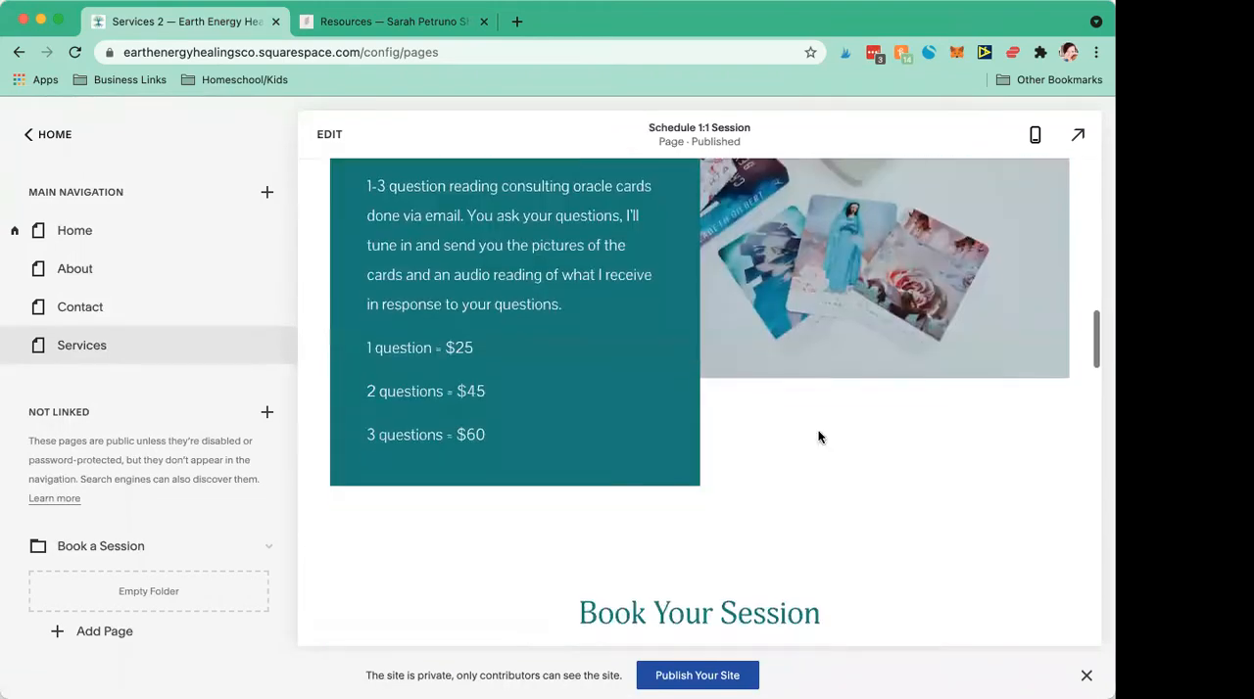
scroll(818, 437, down, 5)
scroll(818, 437, up, 2)
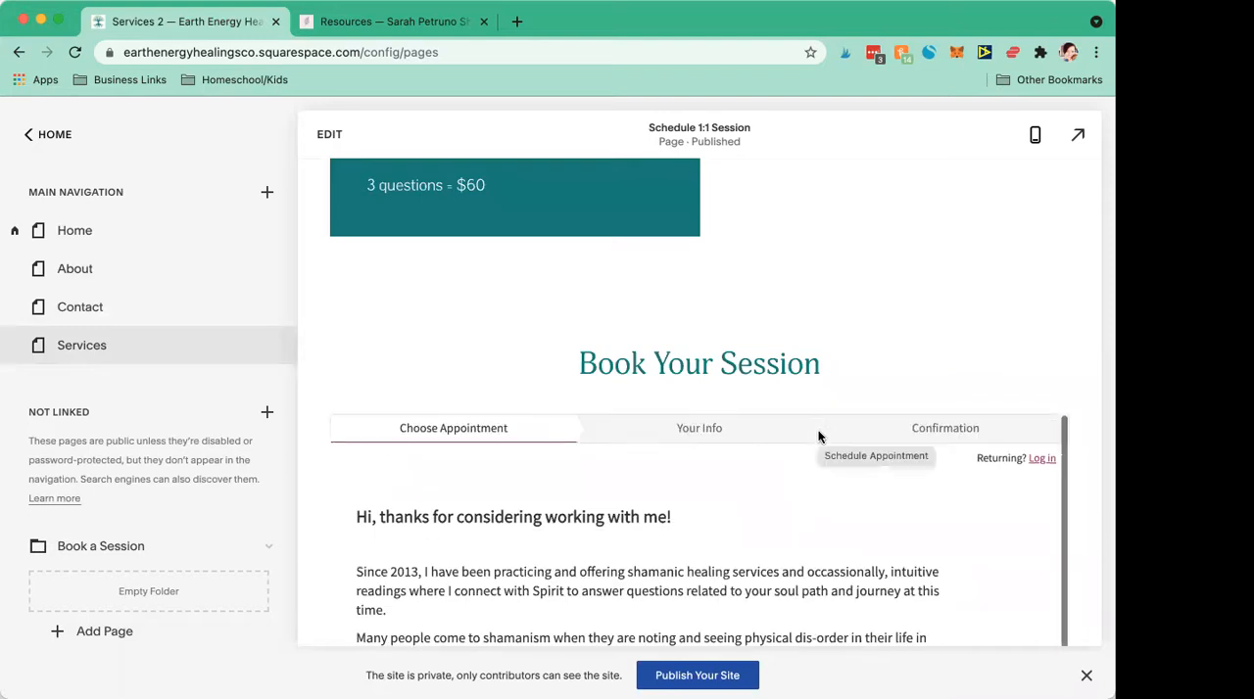
scroll(819, 437, down, 5)
scroll(788, 397, up, 2)
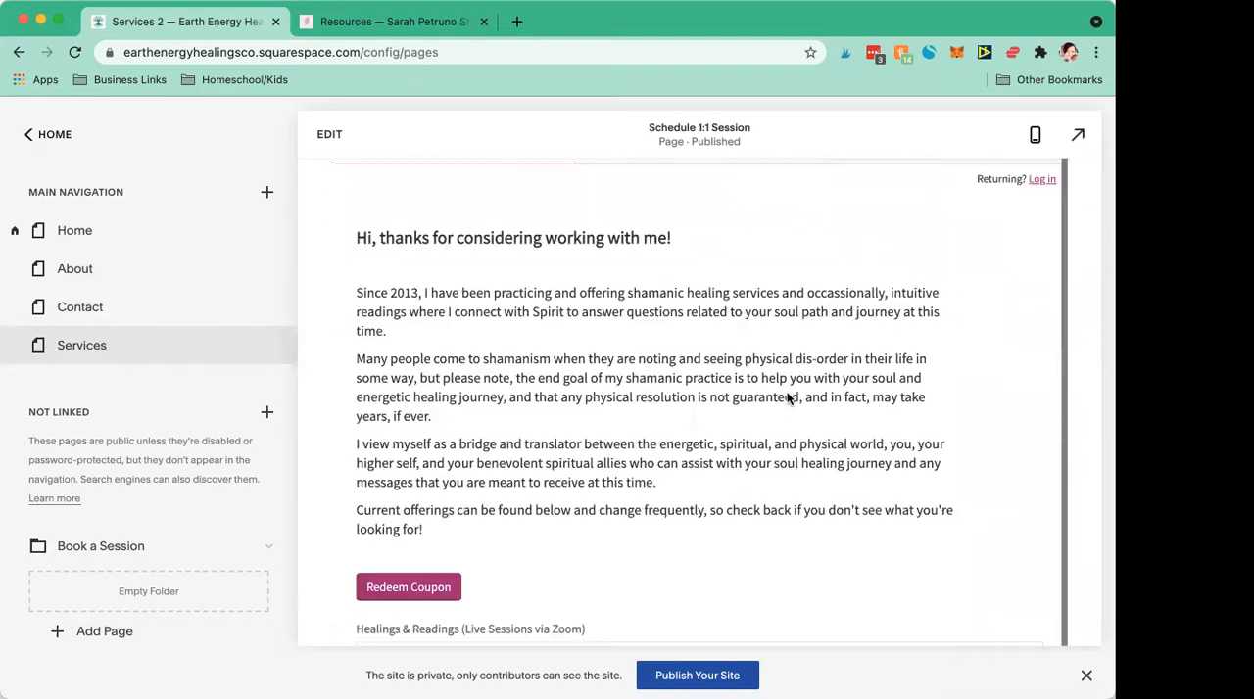
scroll(786, 397, up, 8)
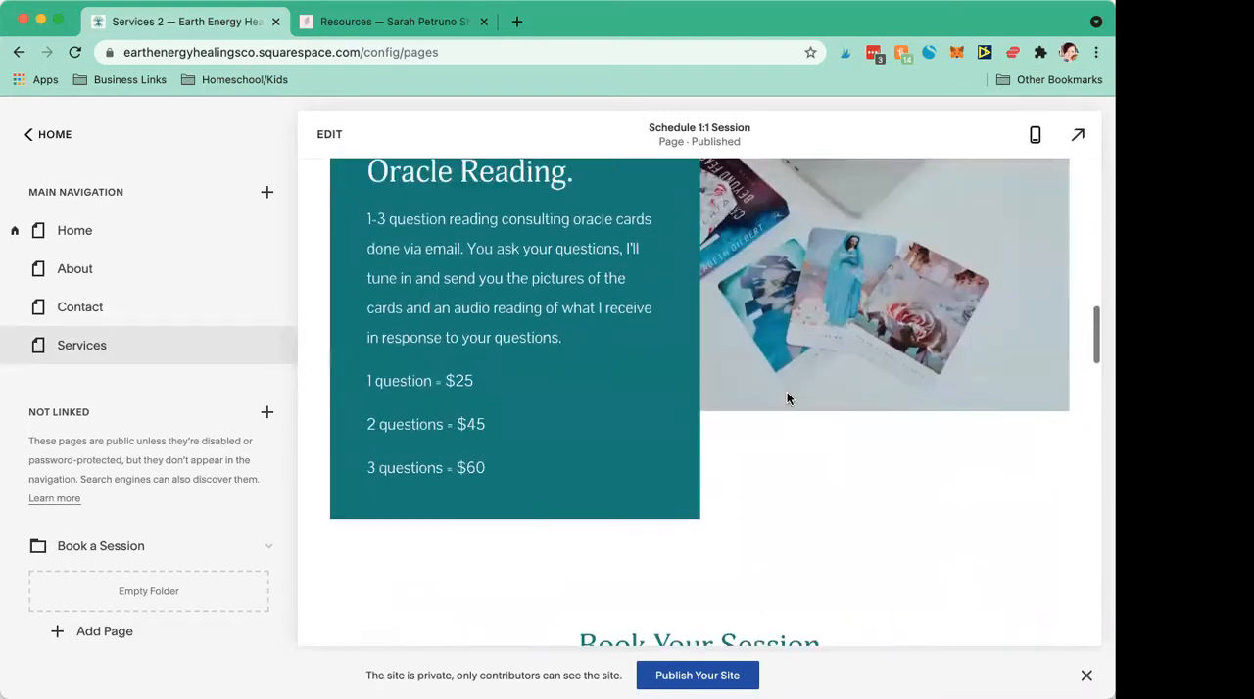
scroll(787, 397, up, 4)
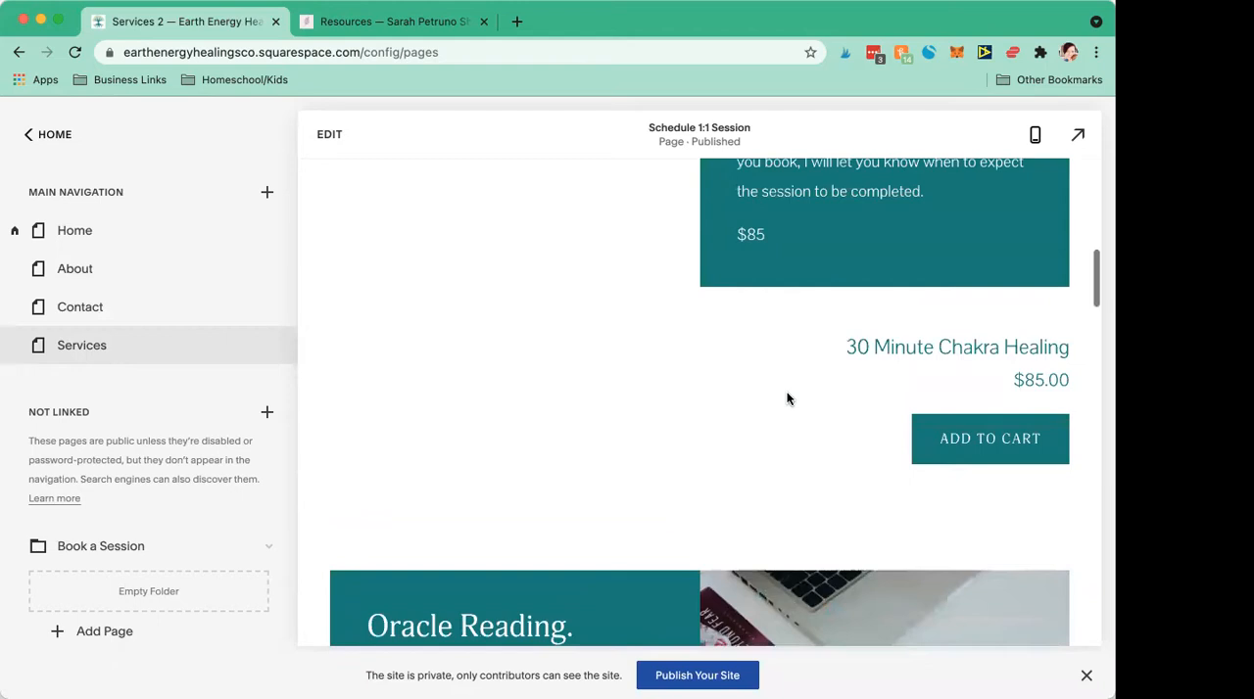
scroll(787, 396, up, 5)
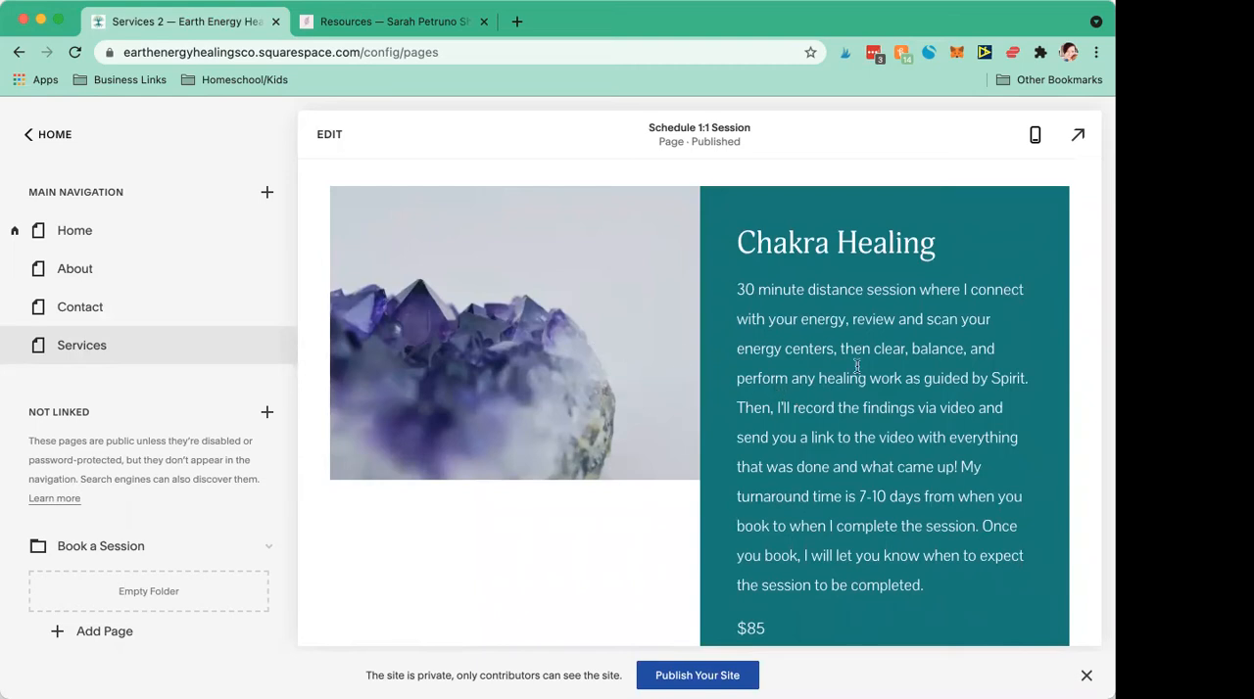
Step: Compare the 30 Minute Chakra Healing cart product with the live Zoom appointments offered in the Book Your Session scheduler
scroll(856, 366, down, 6)
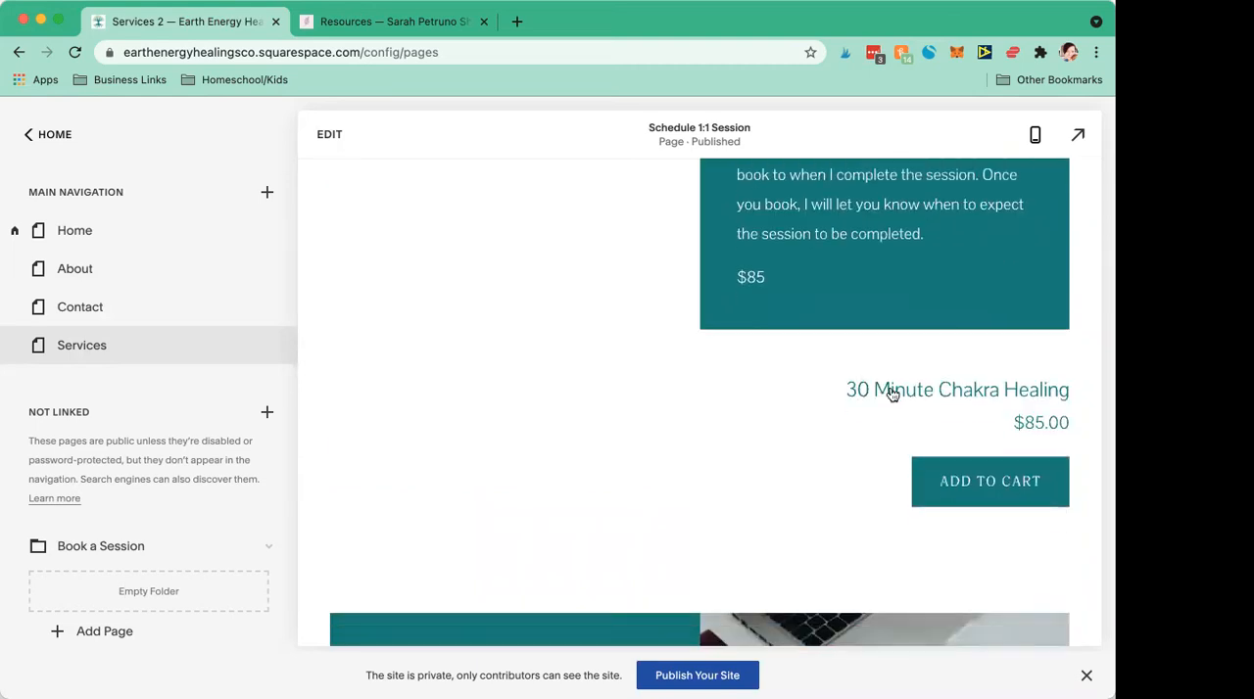
scroll(613, 387, down, 3)
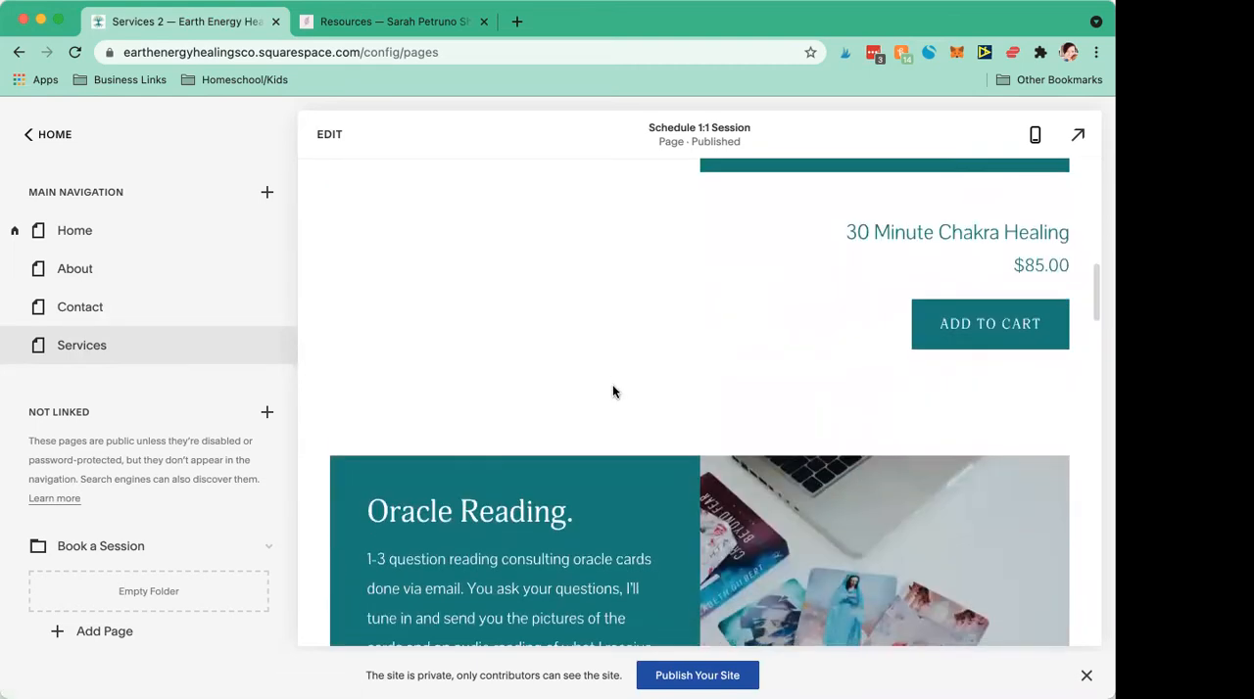
scroll(613, 387, up, 3)
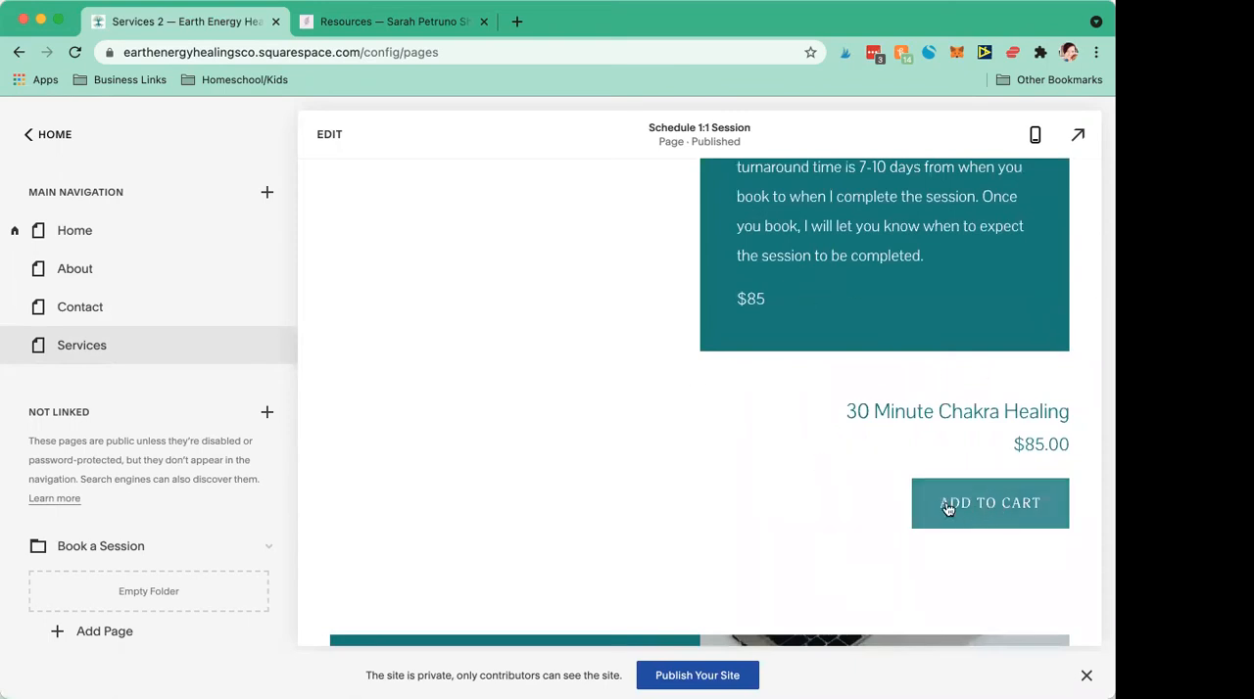
scroll(725, 480, down, 10)
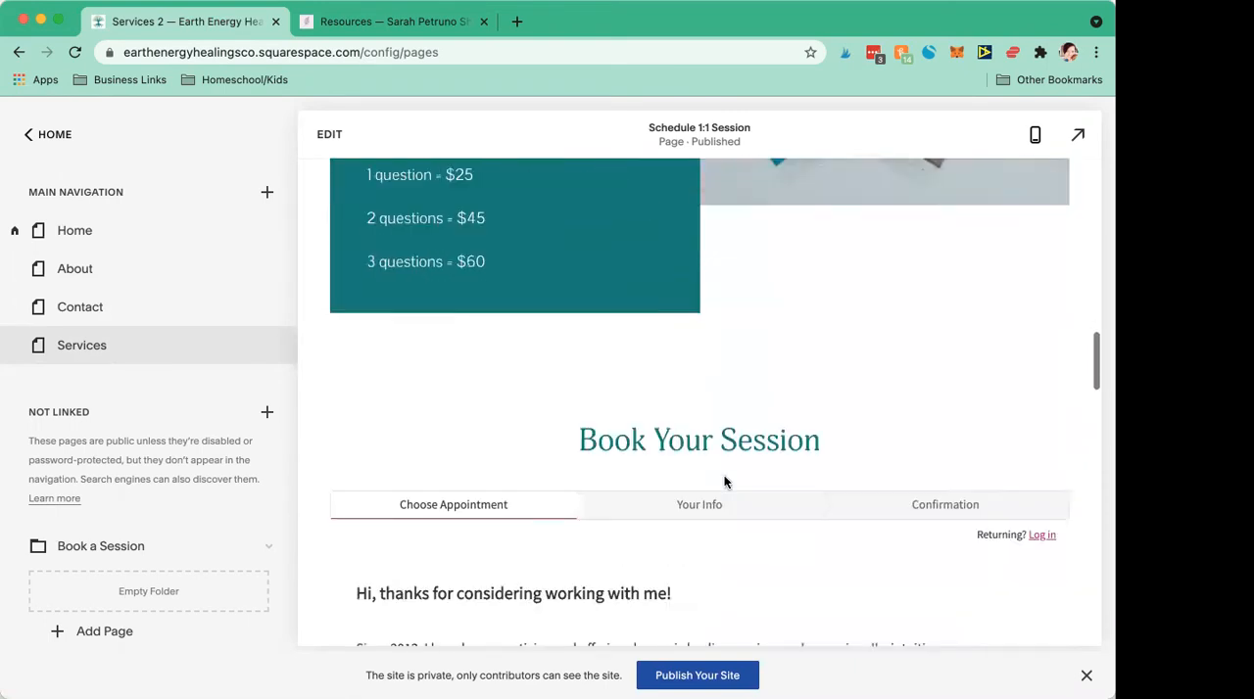
scroll(725, 480, down, 5)
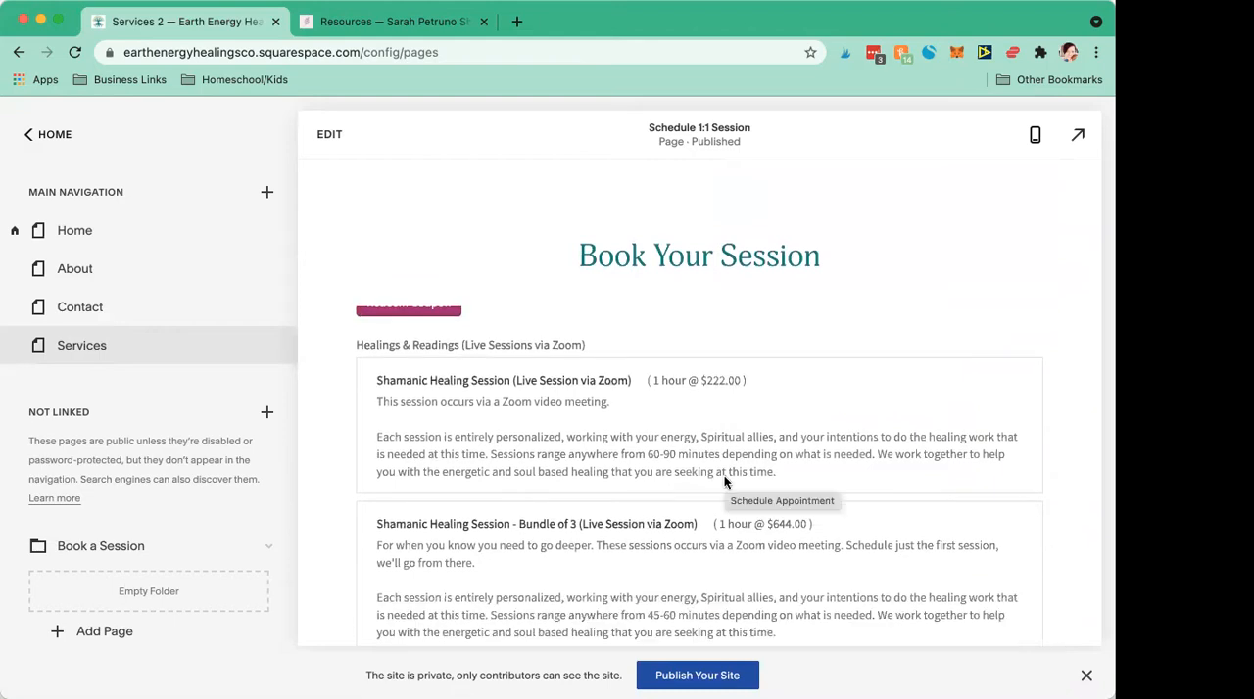
scroll(725, 480, down, 8)
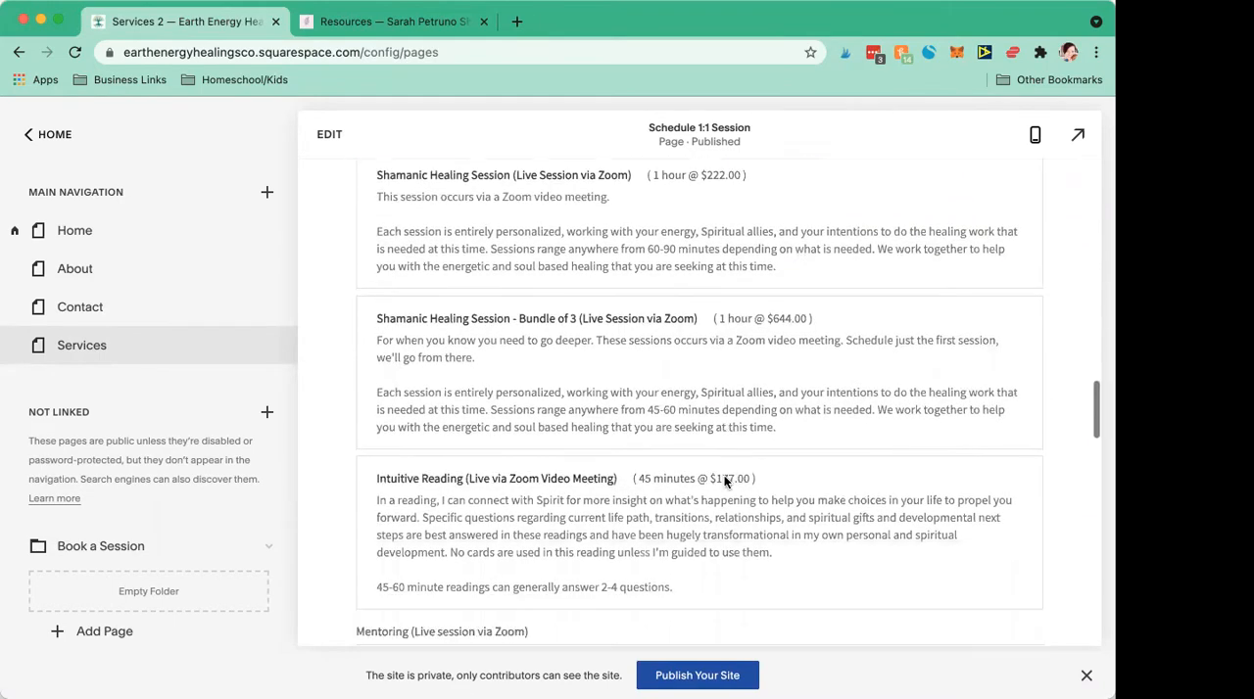
scroll(724, 480, down, 2)
scroll(725, 480, up, 5)
scroll(724, 480, up, 10)
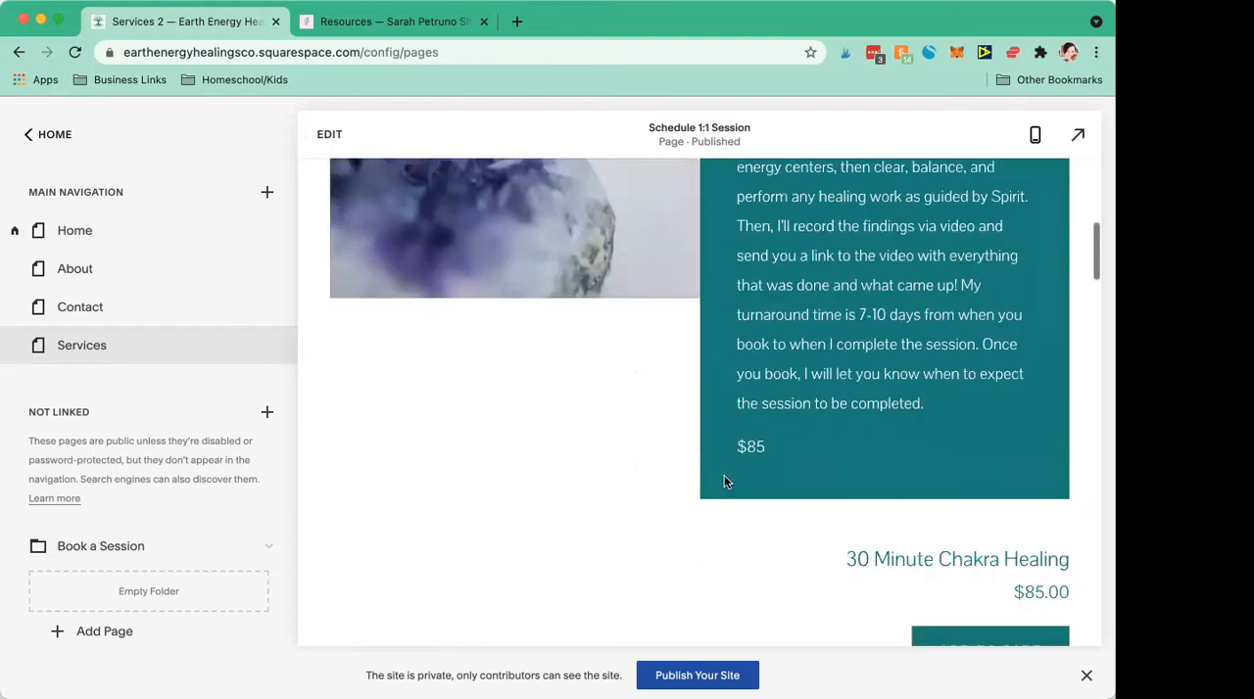
scroll(724, 478, up, 5)
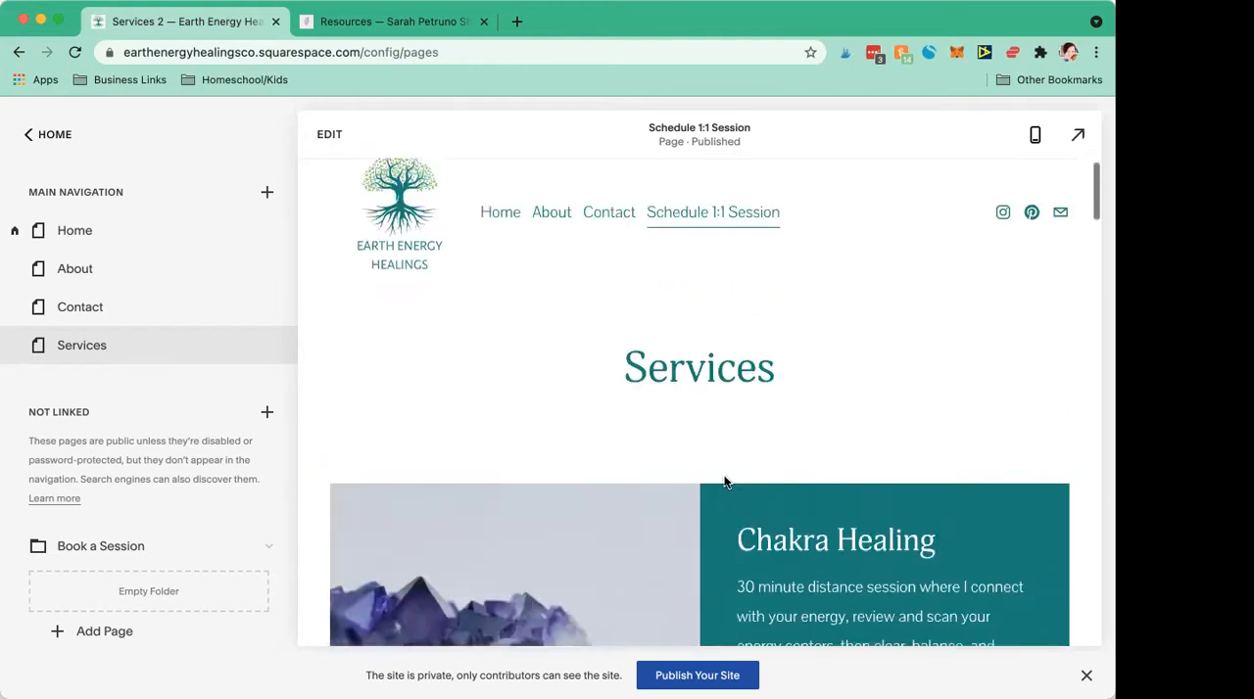
Step: Open the Contact page and the About page in preview, and examine About from its Welcome section to the Join the list form
click(64, 311)
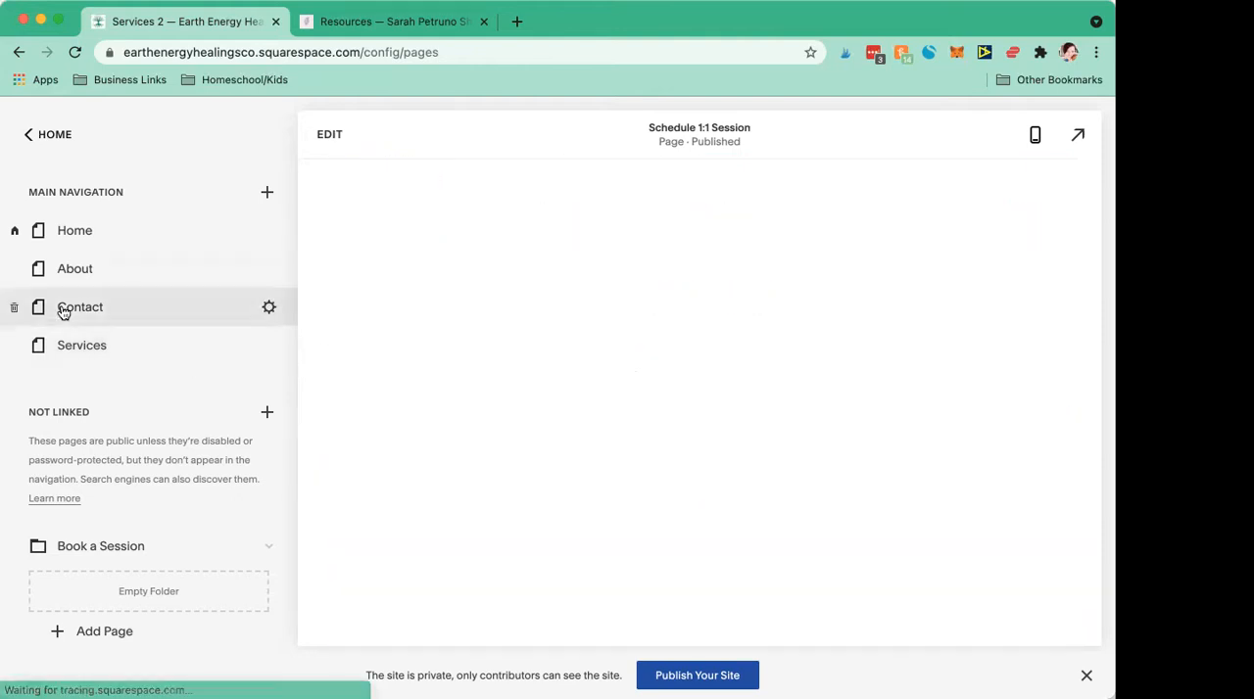
click(135, 282)
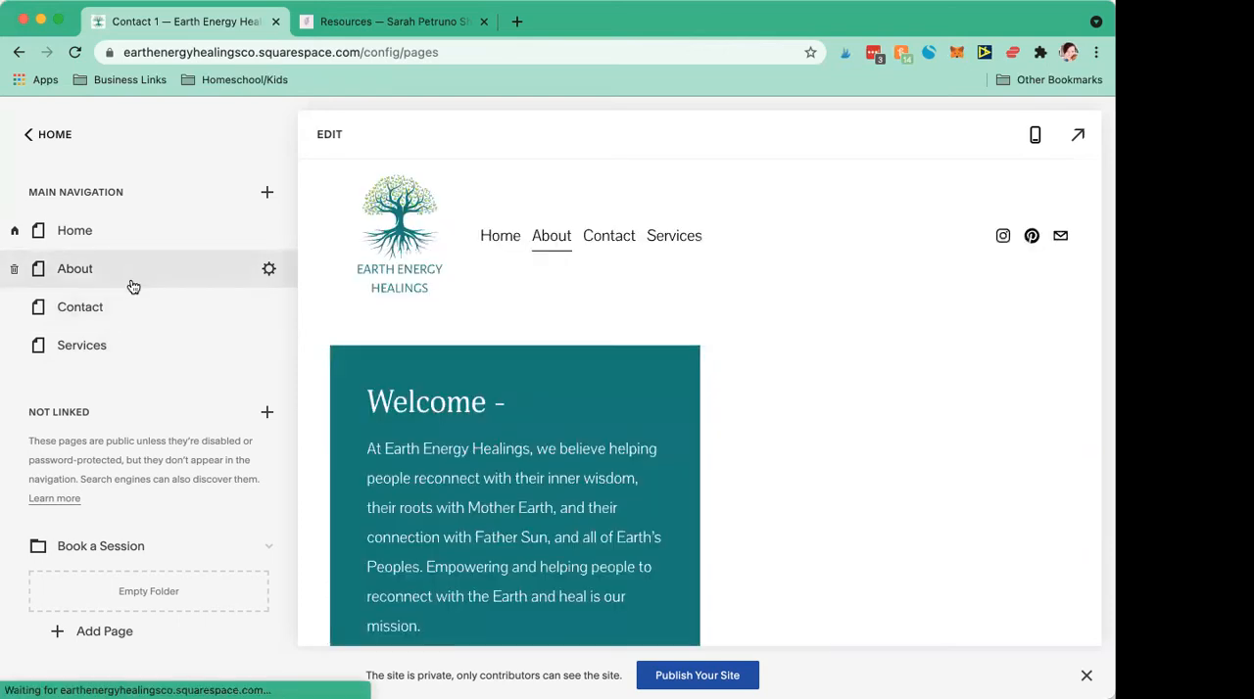
scroll(599, 480, down, 3)
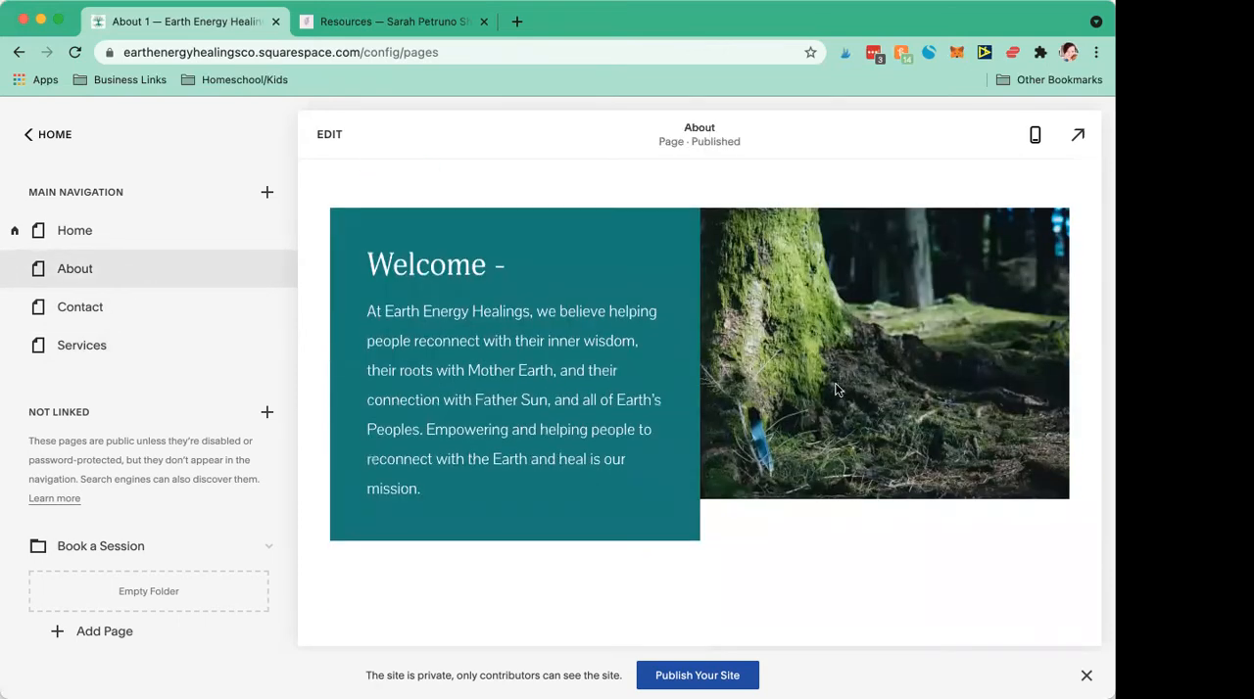
scroll(524, 434, down, 1)
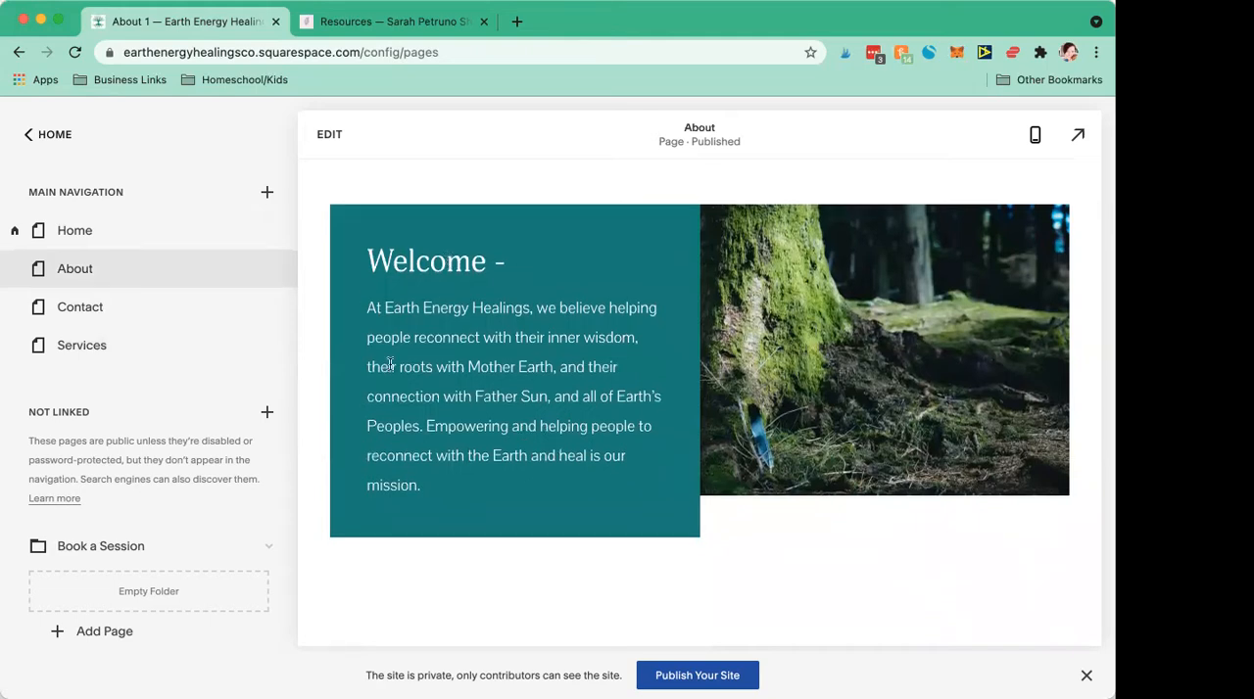
scroll(493, 443, down, 5)
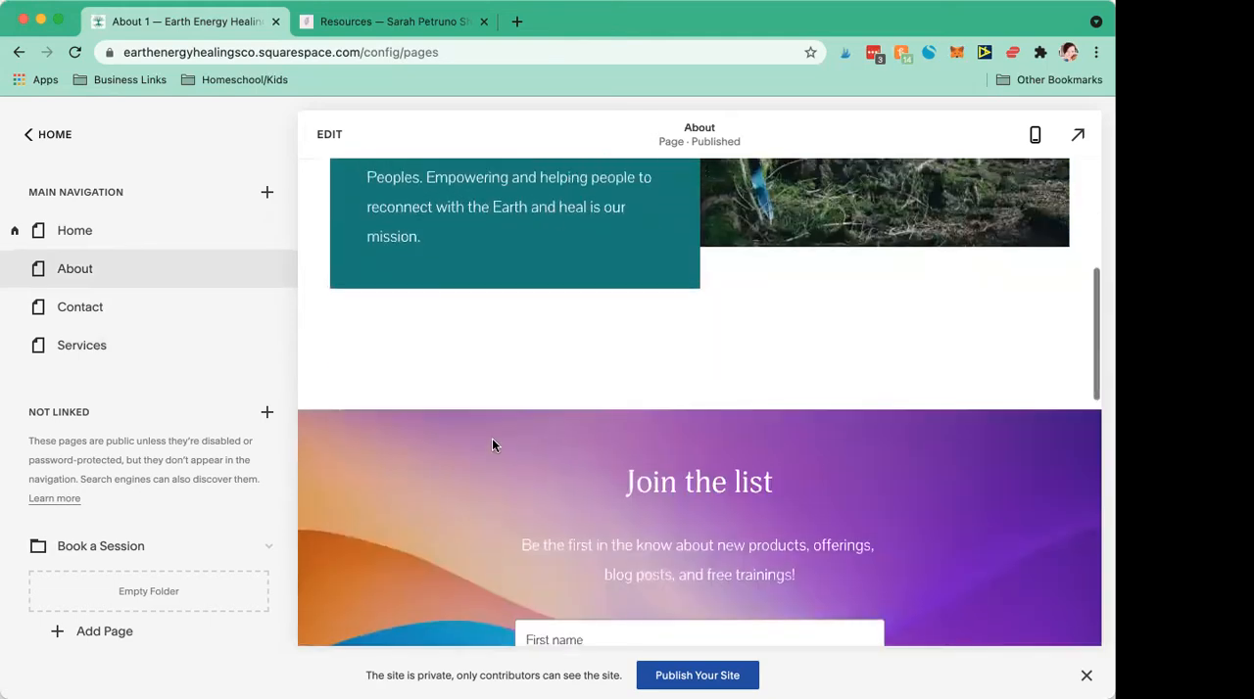
scroll(493, 441, down, 15)
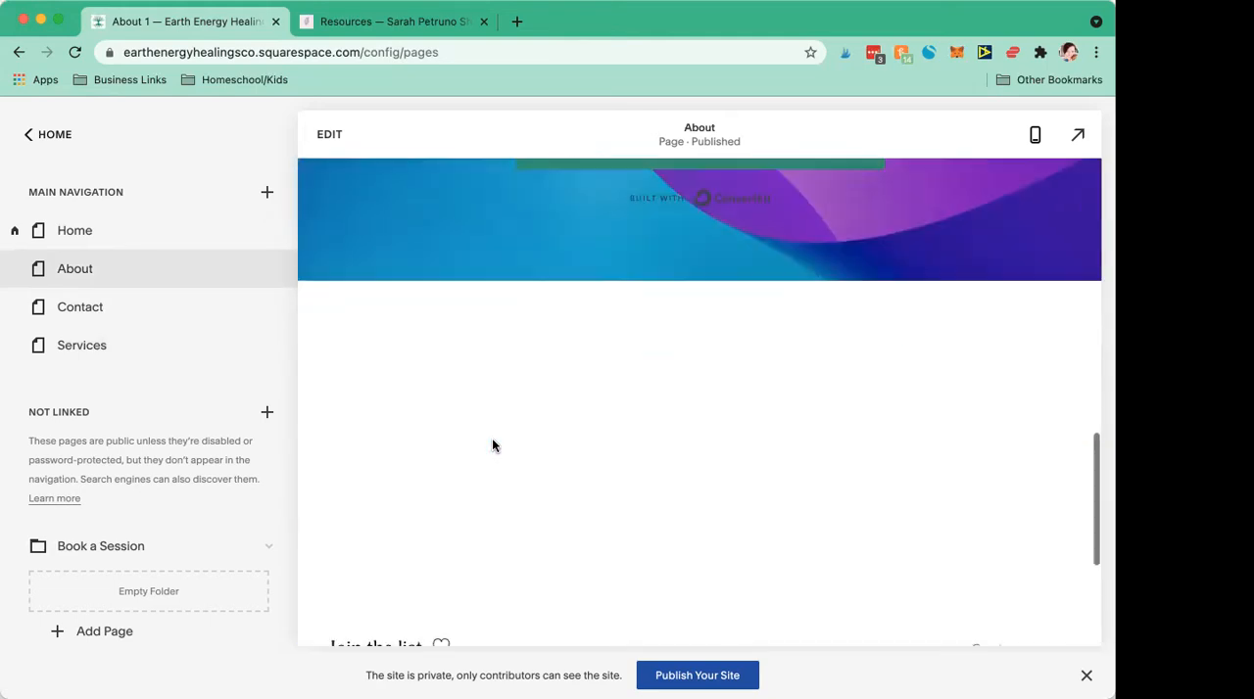
scroll(492, 446, up, 20)
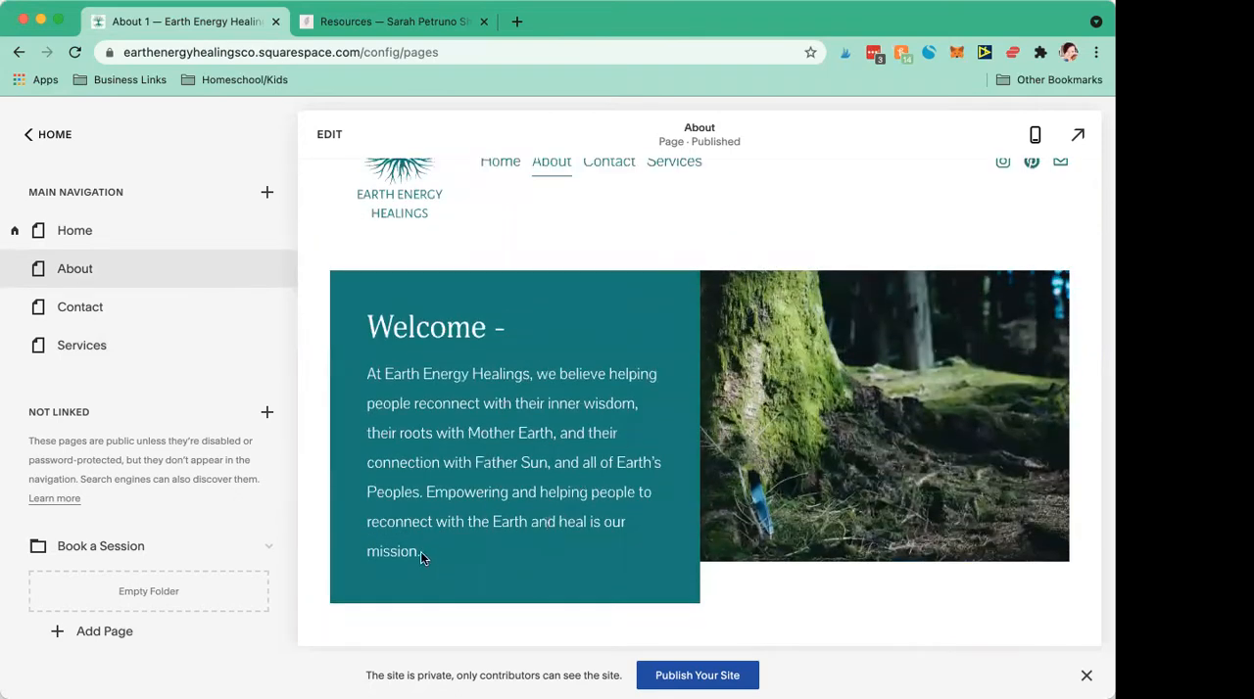
scroll(440, 546, down, 1)
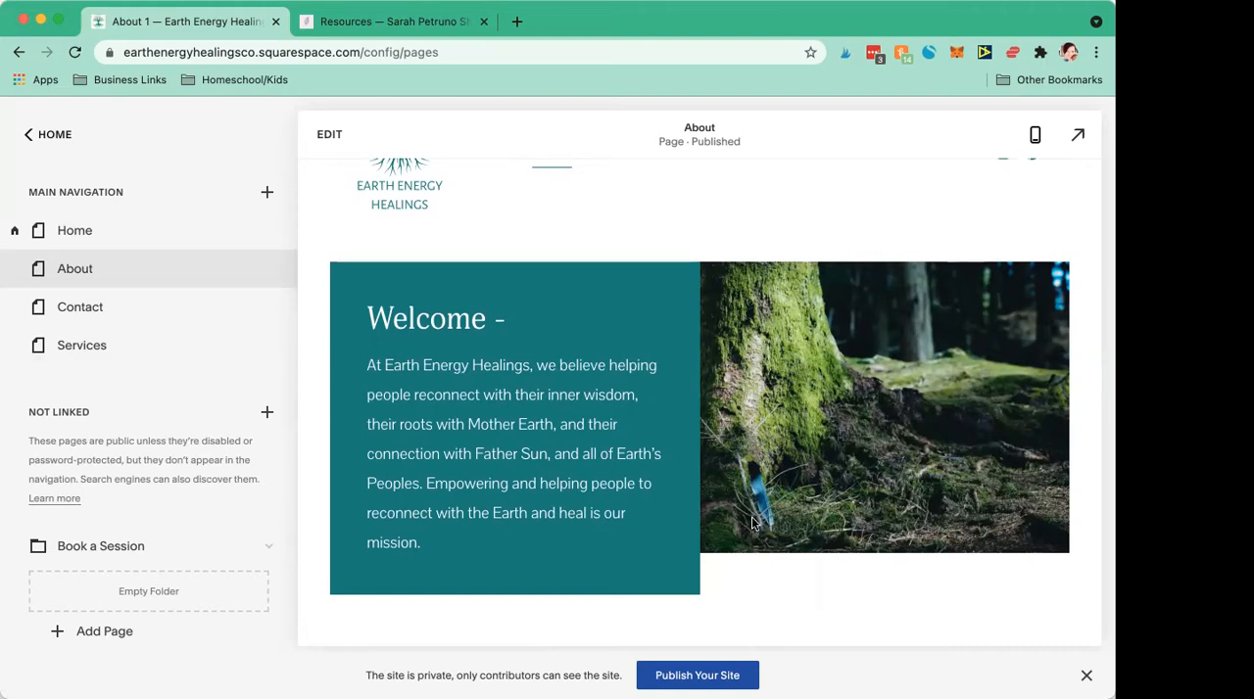
scroll(764, 519, up, 2)
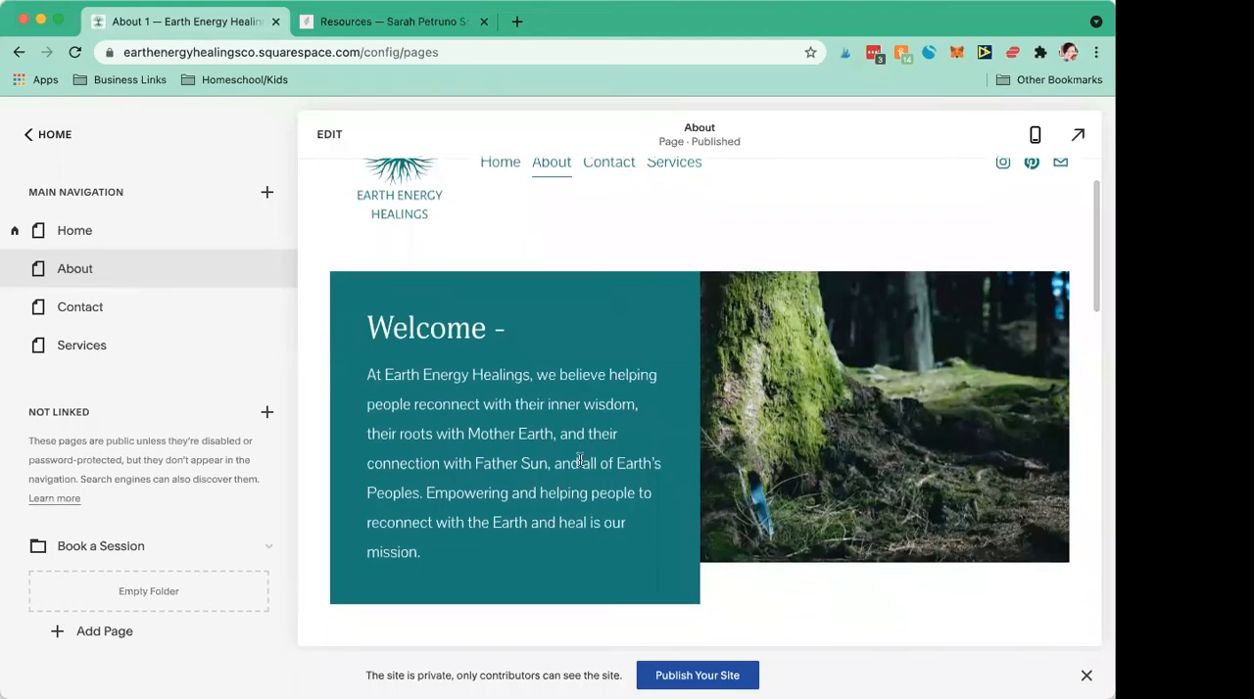
scroll(603, 470, up, 3)
scroll(605, 474, down, 3)
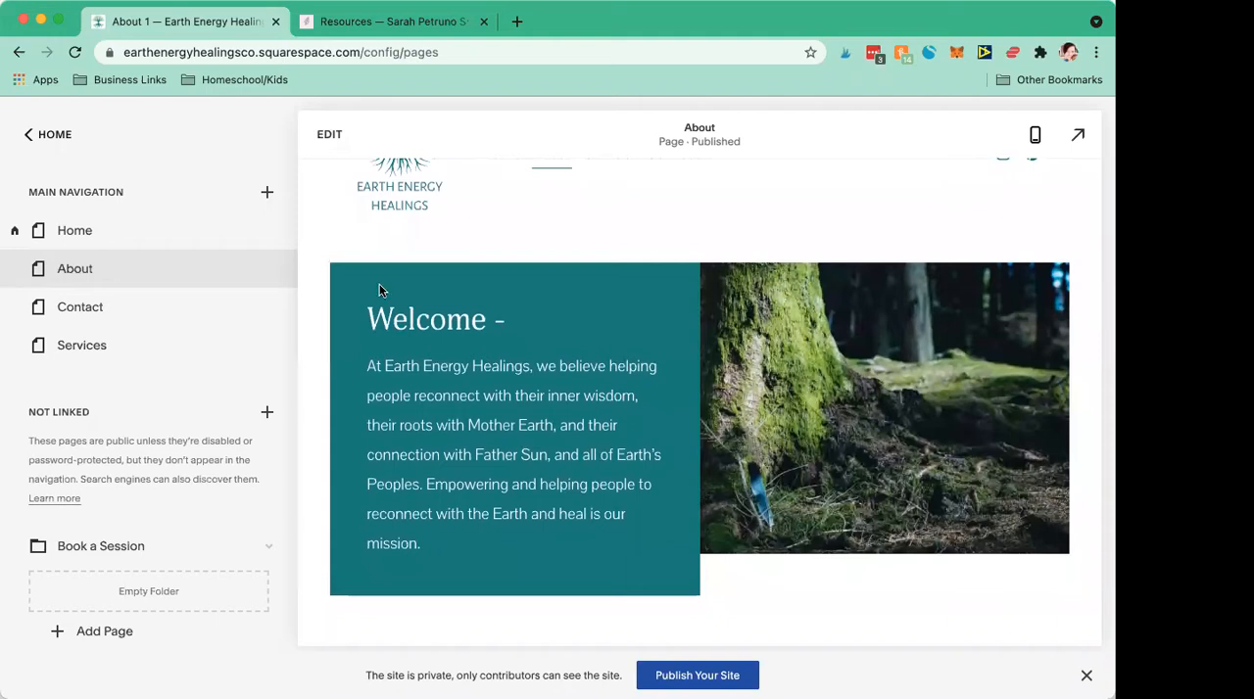
scroll(383, 288, up, 3)
scroll(793, 493, down, 2)
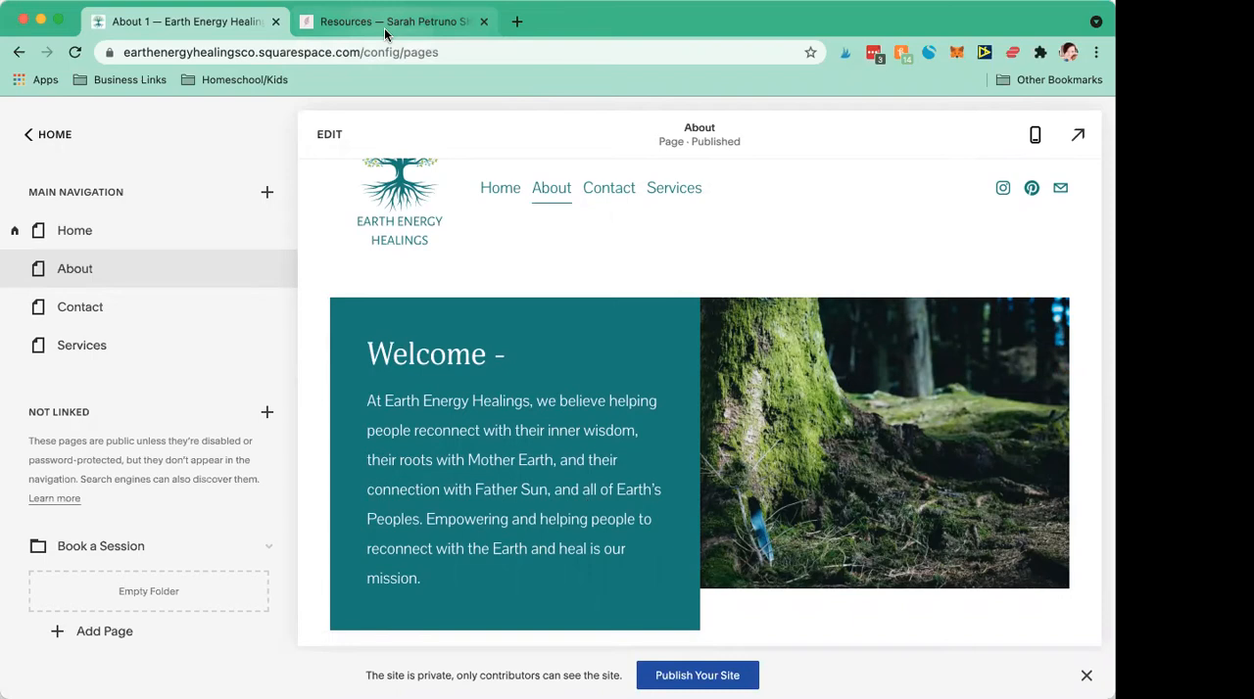
scroll(452, 405, up, 1)
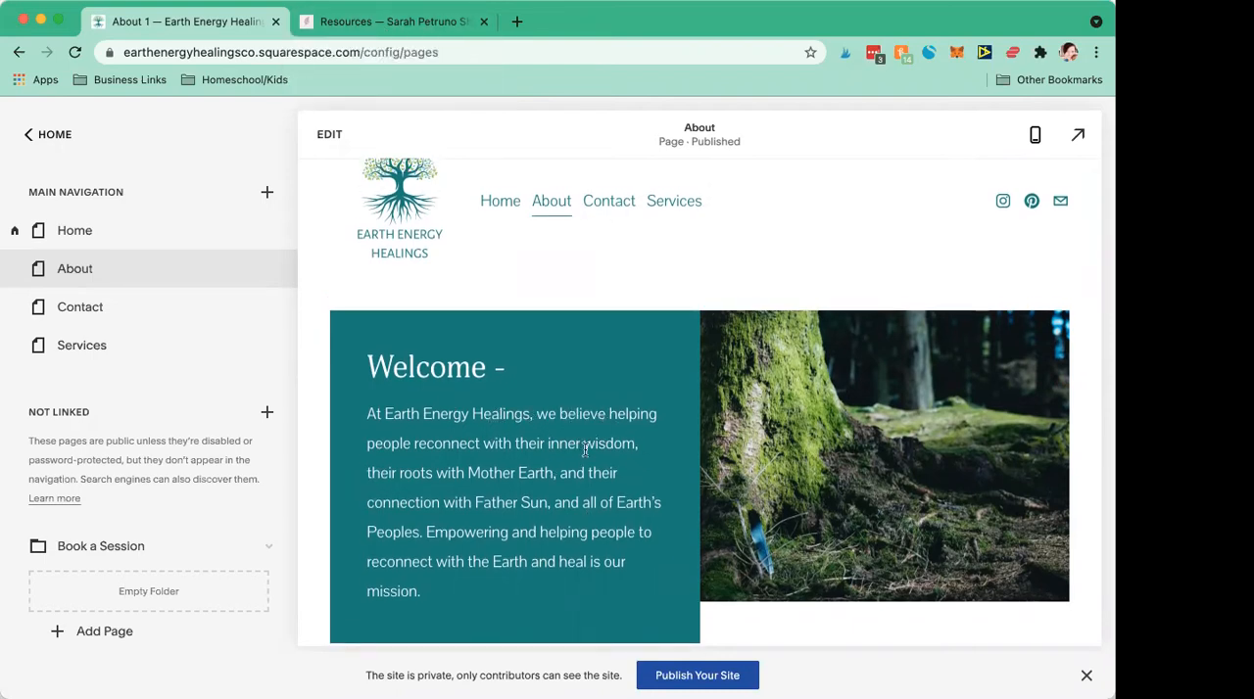
scroll(586, 442, down, 1)
Step: Switch to the example site, open its About page, and examine the bio text, the buttons under the photo and the testimonials
click(362, 24)
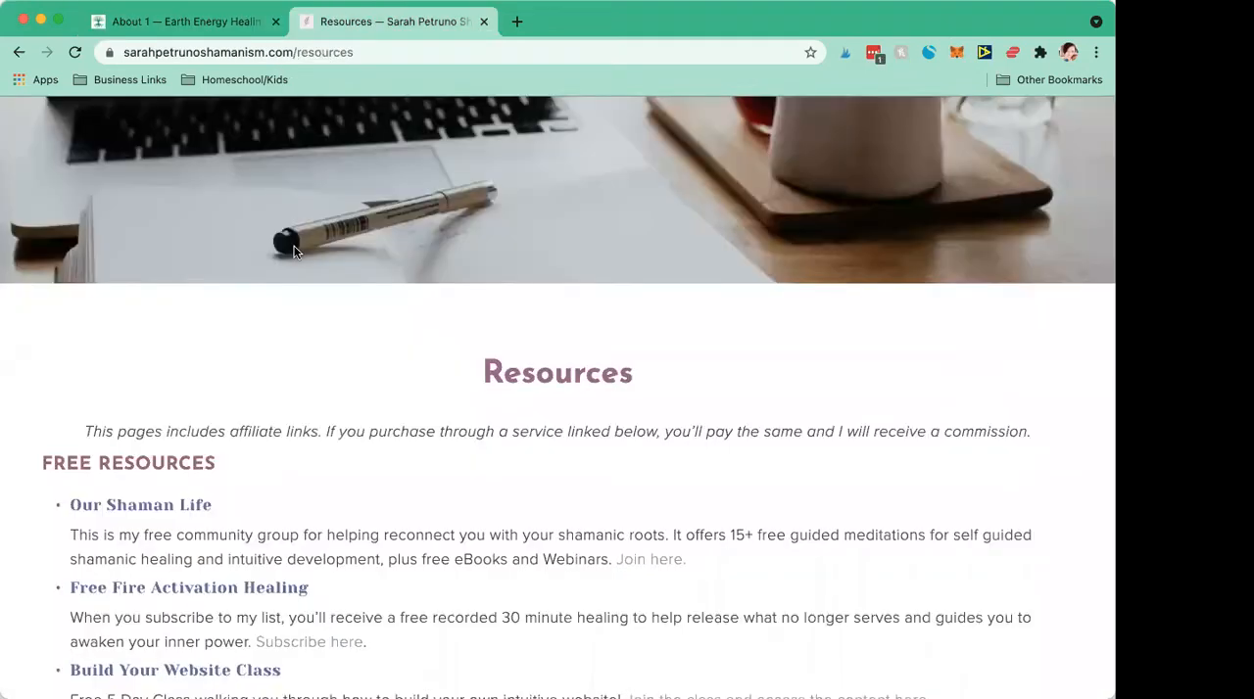
scroll(294, 251, up, 10)
click(479, 219)
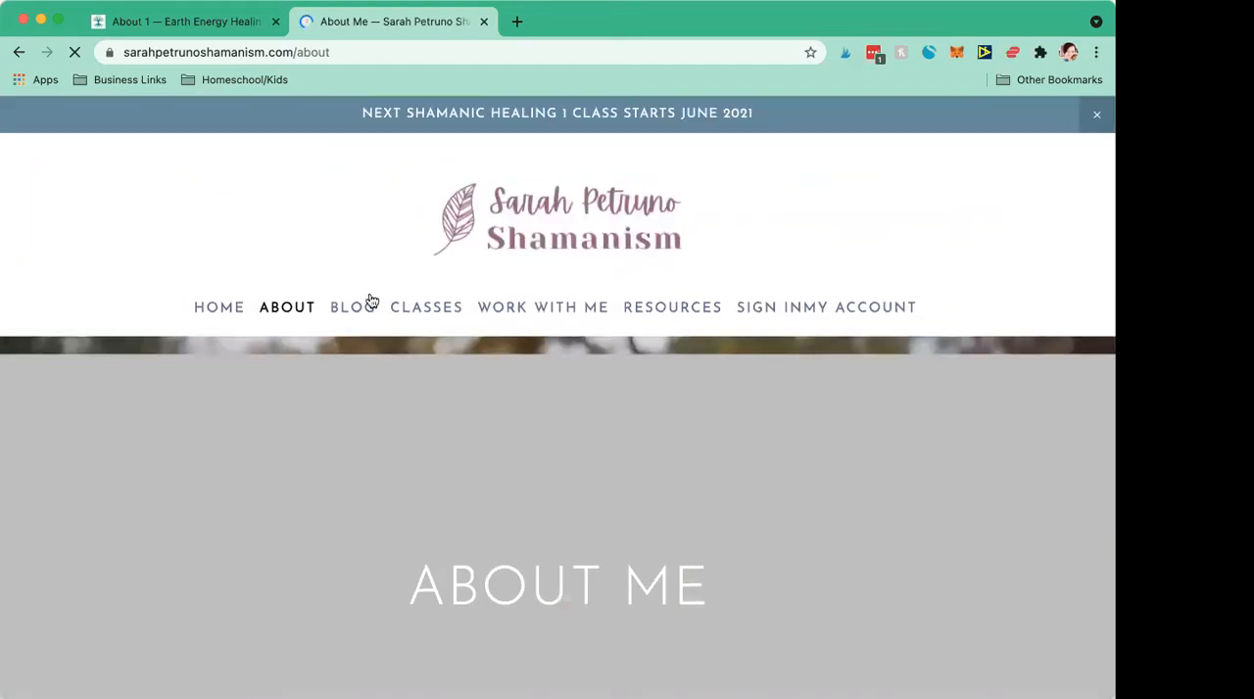
scroll(447, 421, down, 10)
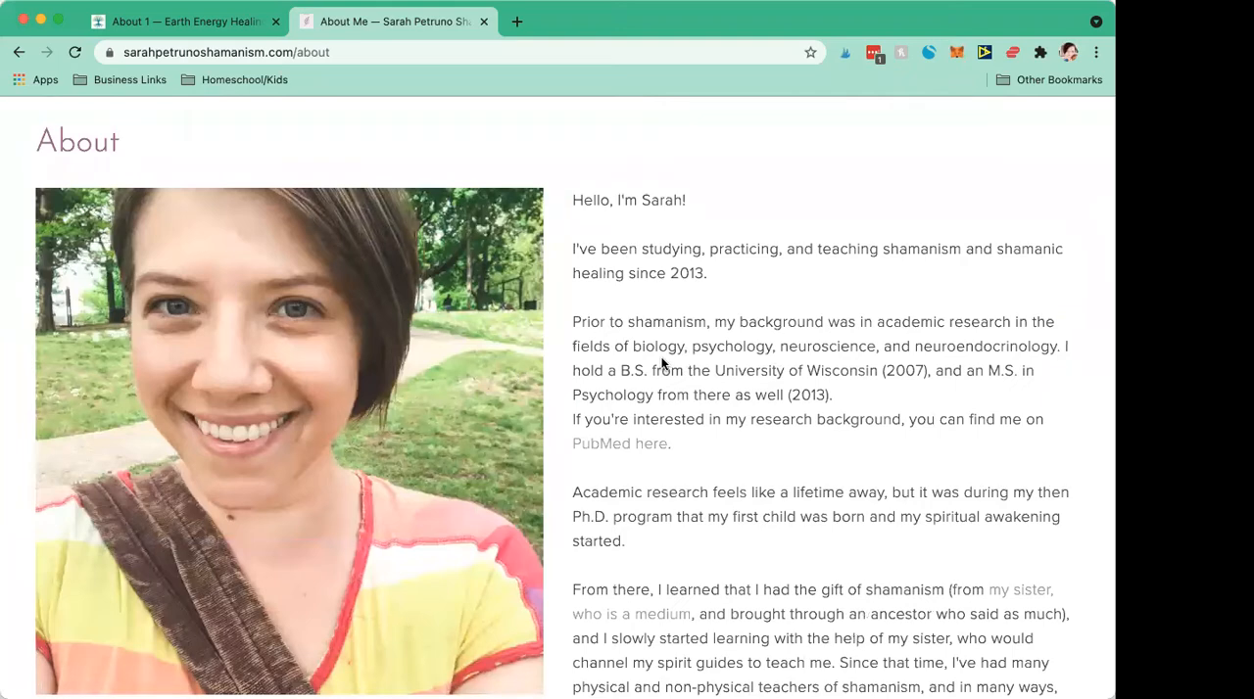
scroll(662, 363, down, 6)
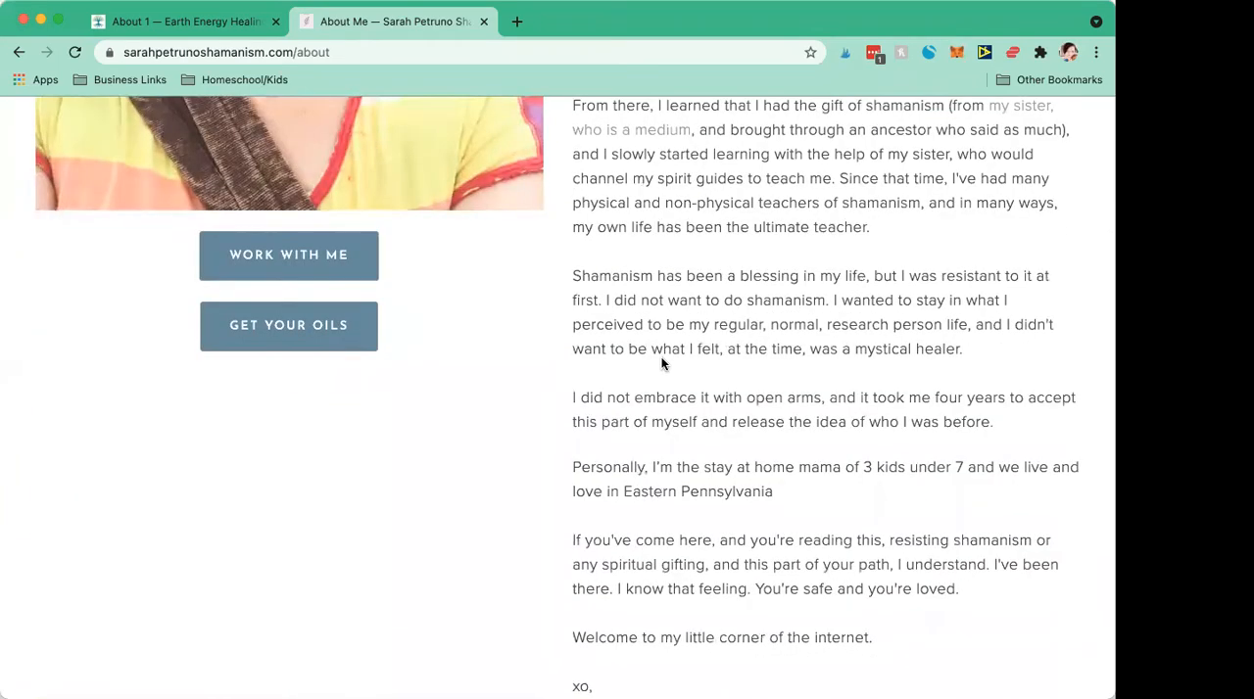
scroll(661, 360, down, 5)
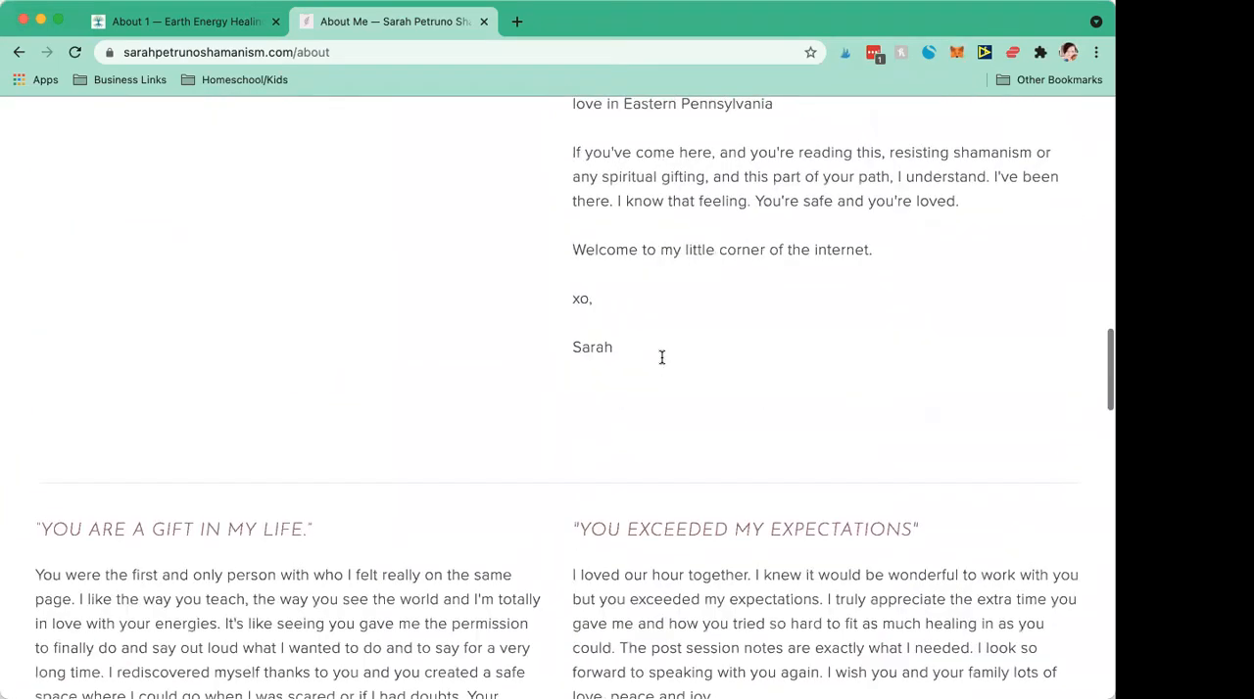
scroll(661, 357, up, 6)
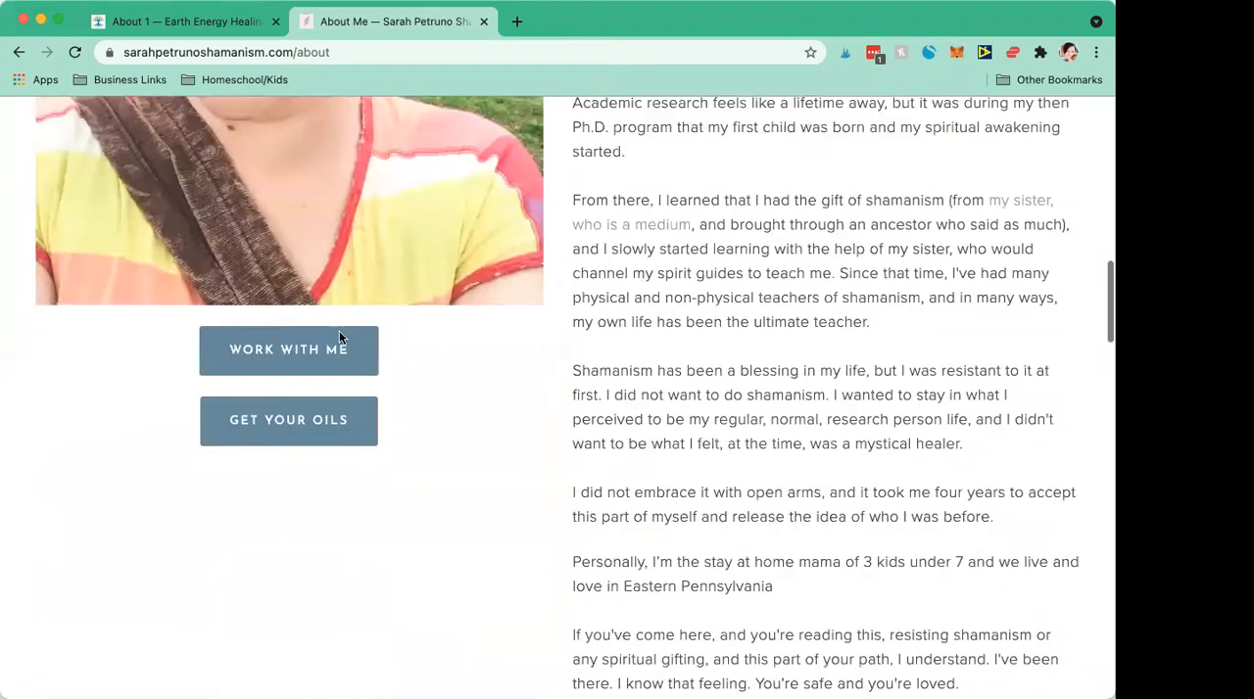
Step: Return to the Squarespace site, open the Home page in preview, and examine its sections from the hero banner down to the footer
click(176, 35)
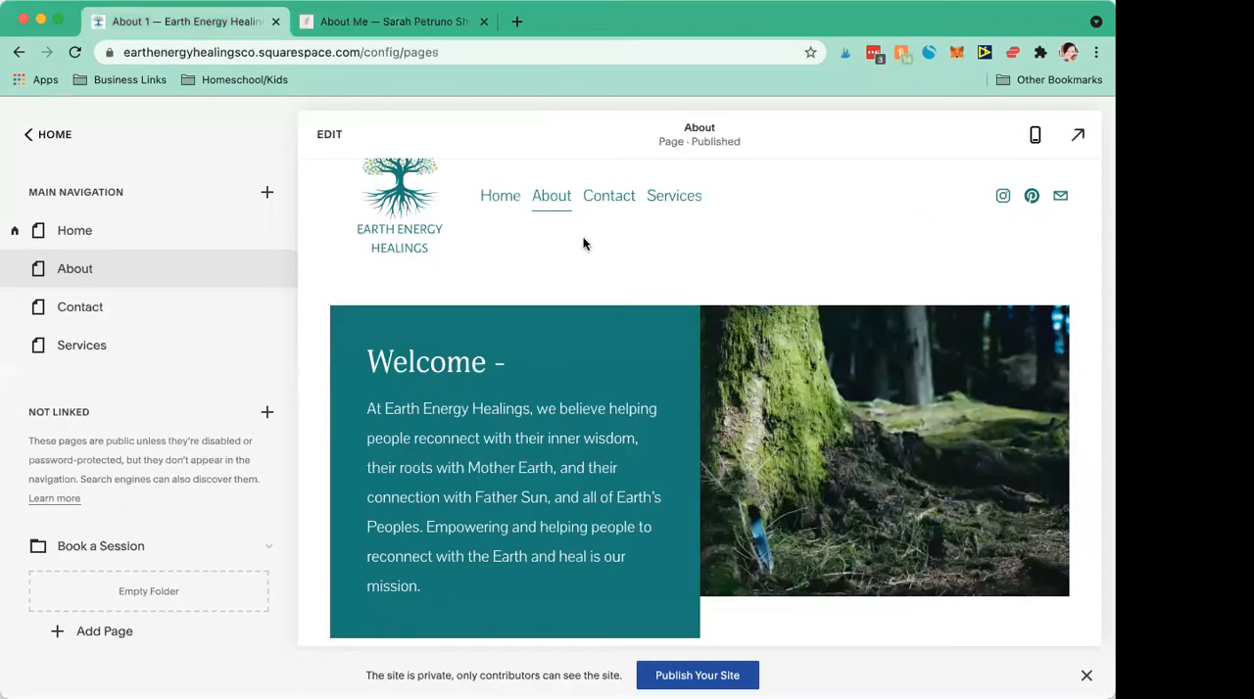
scroll(583, 243, up, 1)
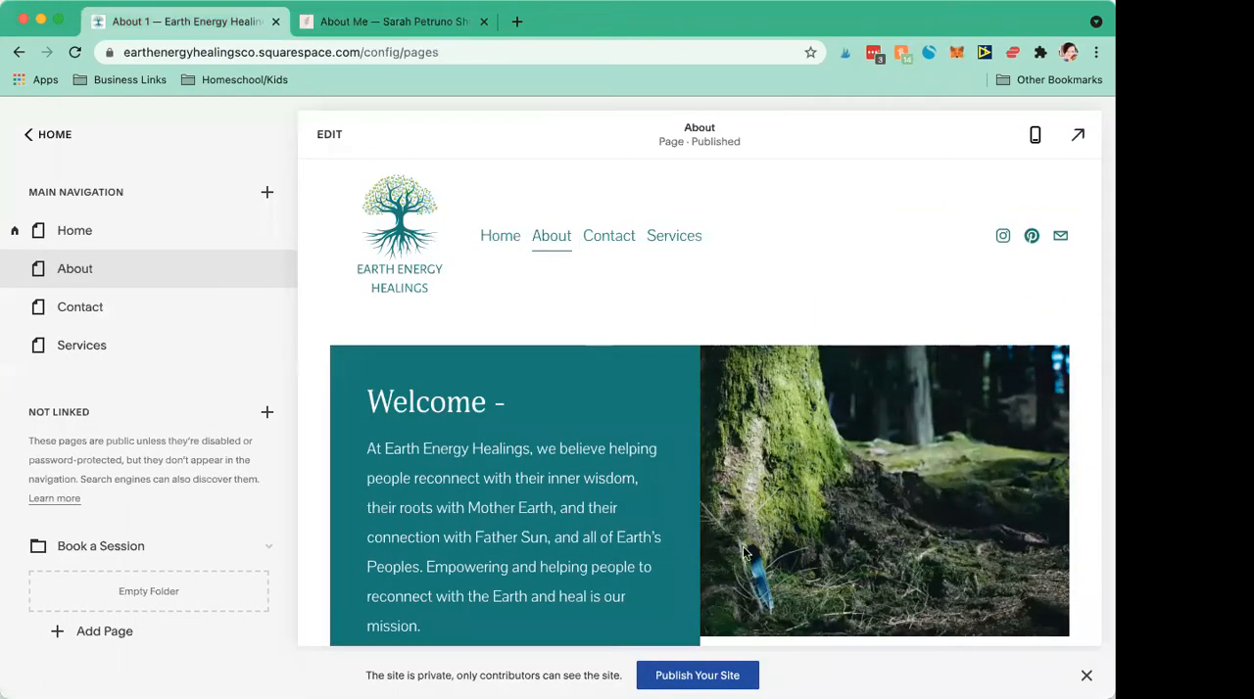
click(497, 238)
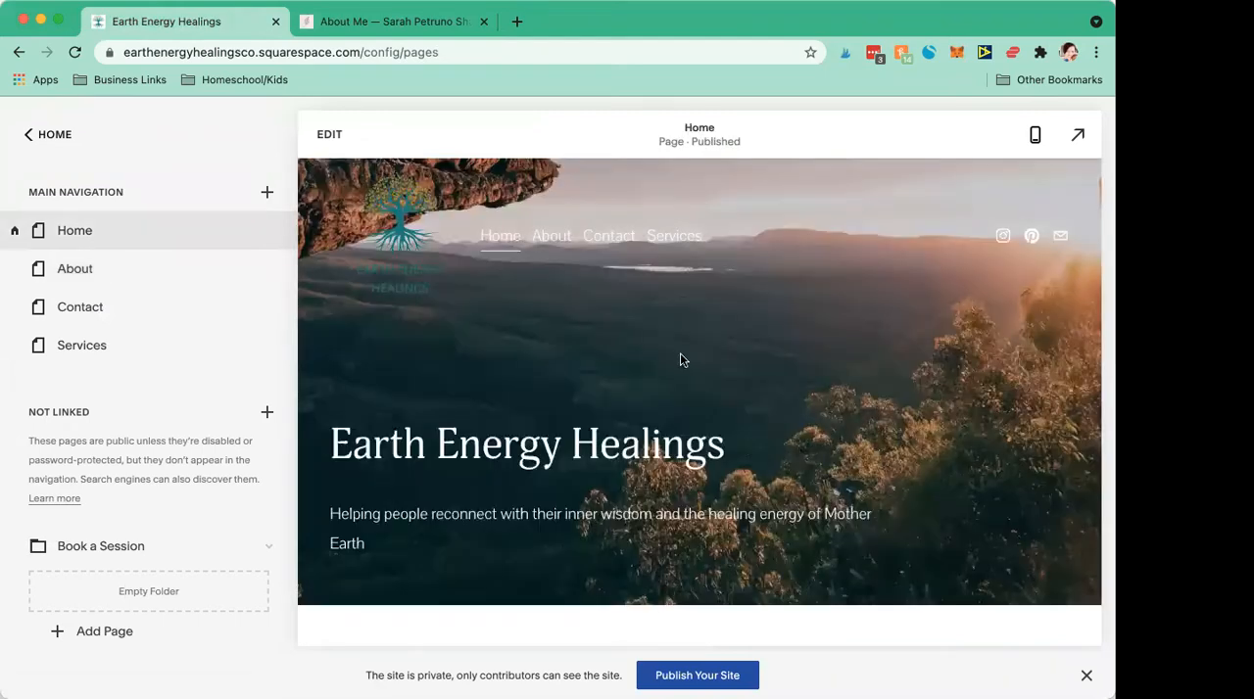
scroll(683, 360, down, 5)
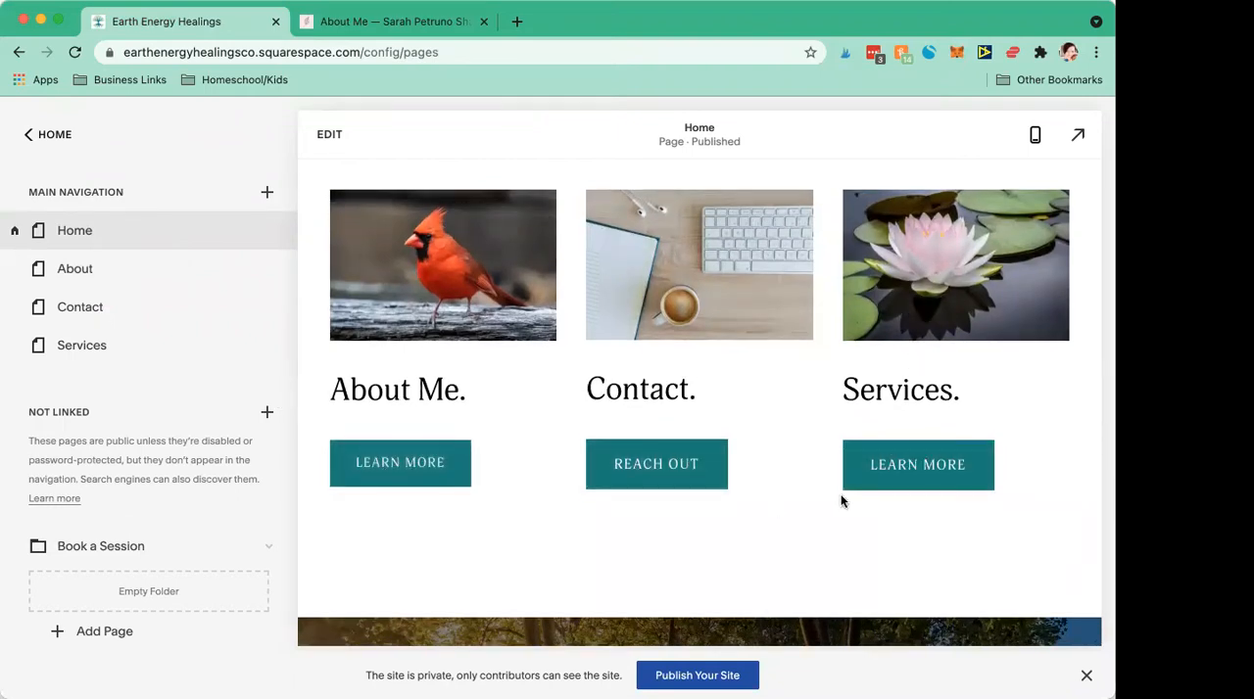
scroll(841, 502, down, 7)
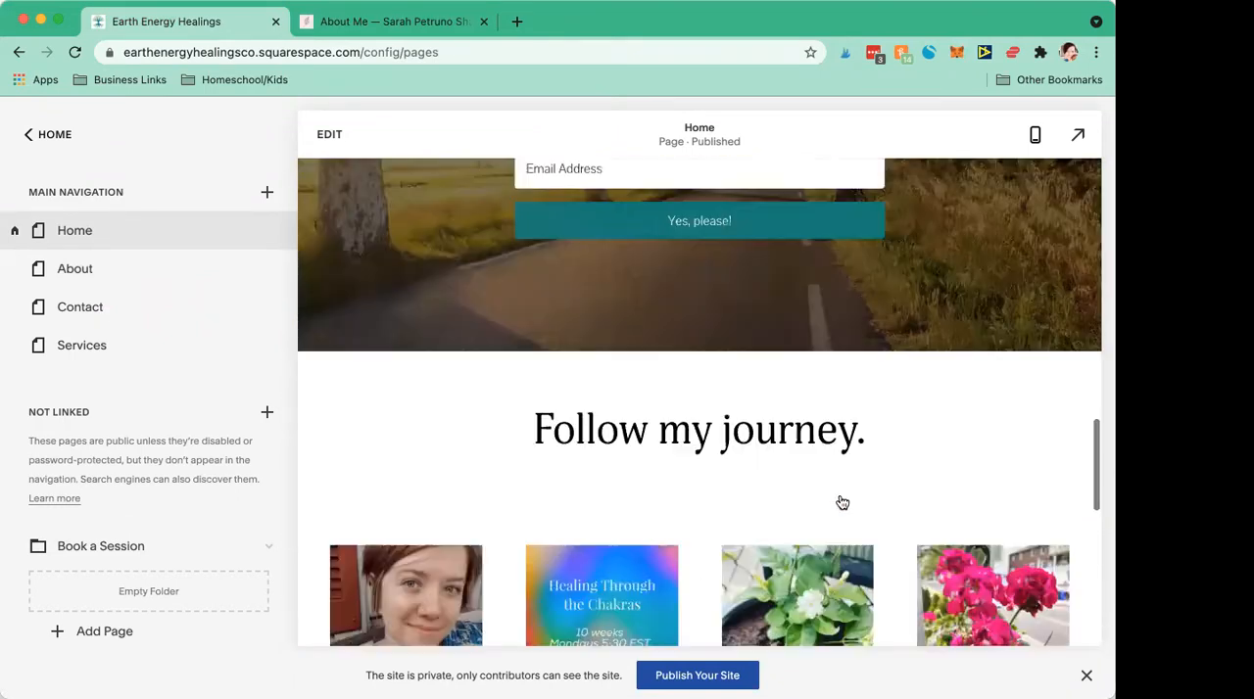
scroll(843, 503, down, 5)
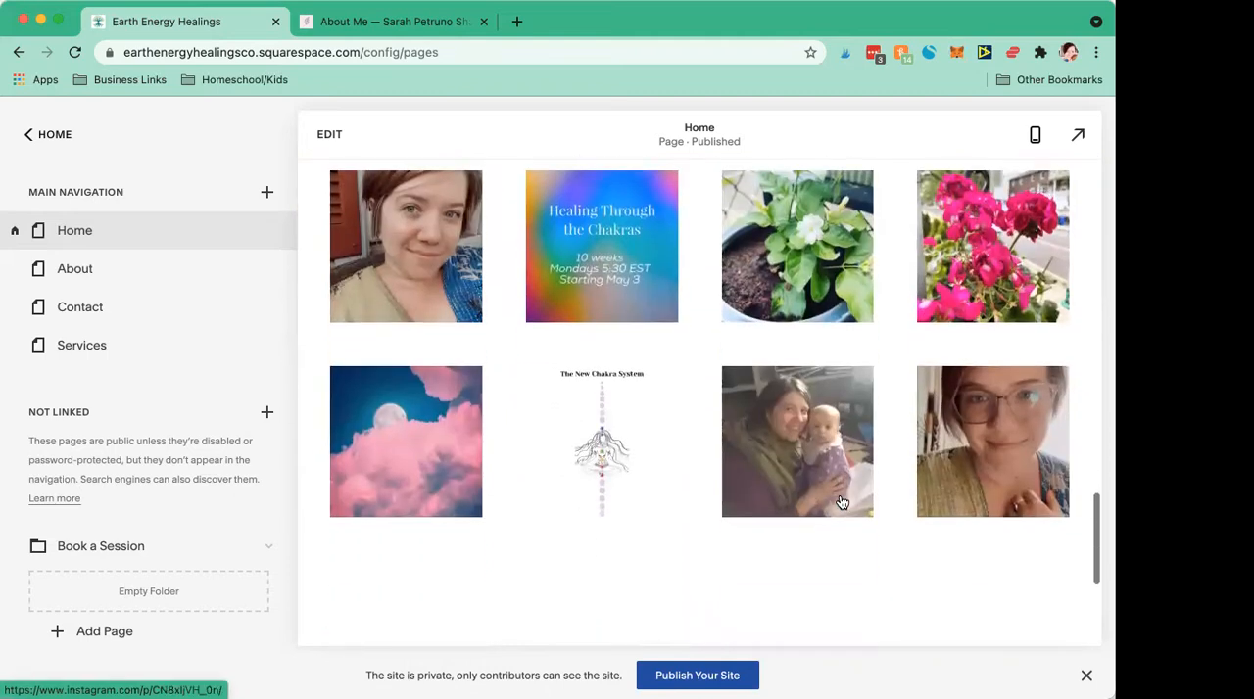
scroll(841, 503, down, 5)
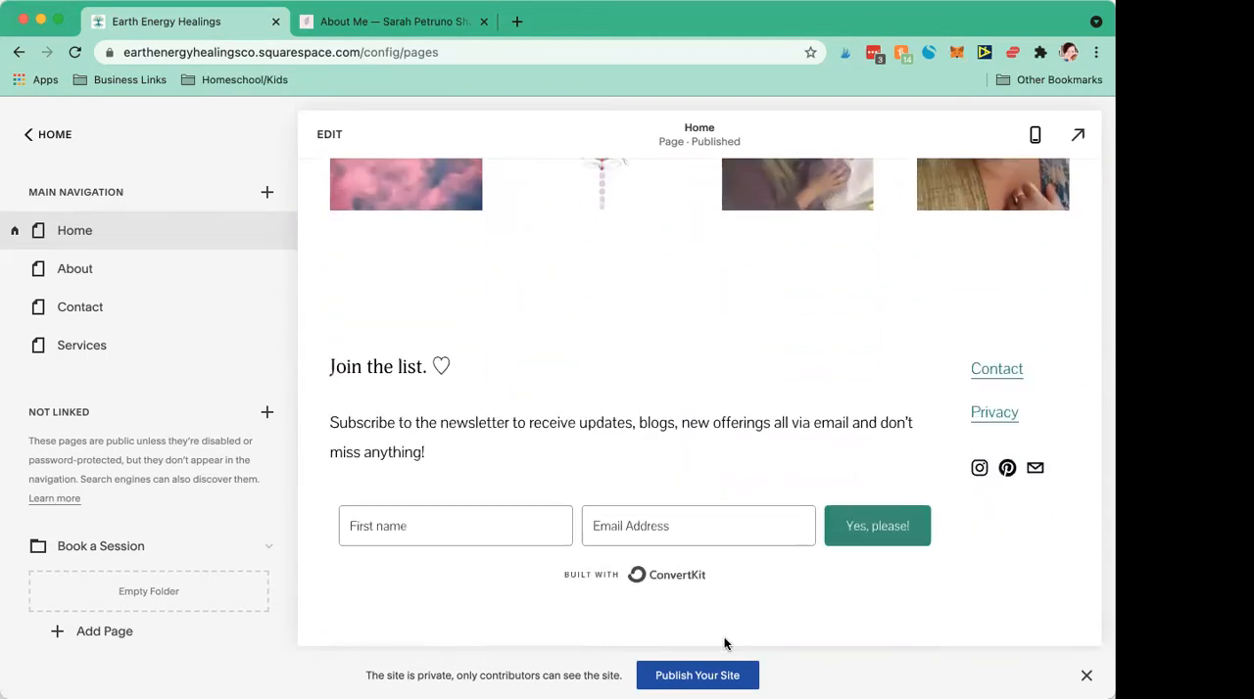
Step: Open the upgrade plans for publishing the site, show the prices in US dollars, and compare the plans' core features
click(669, 677)
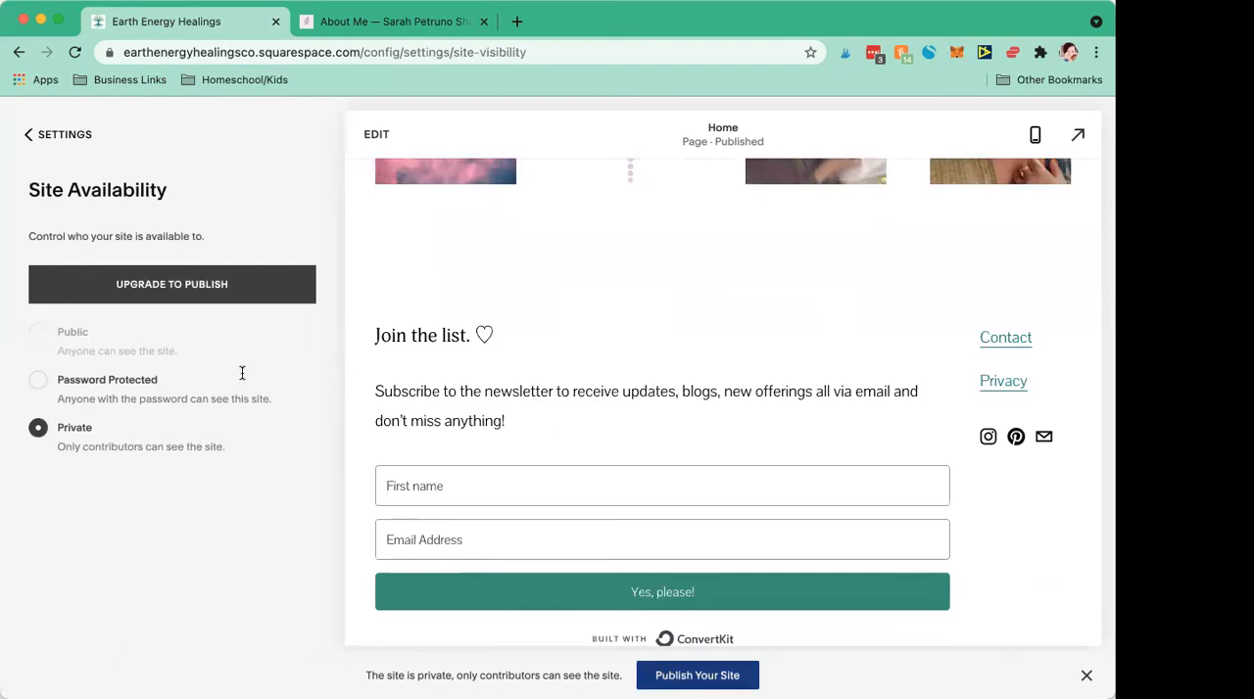
click(169, 280)
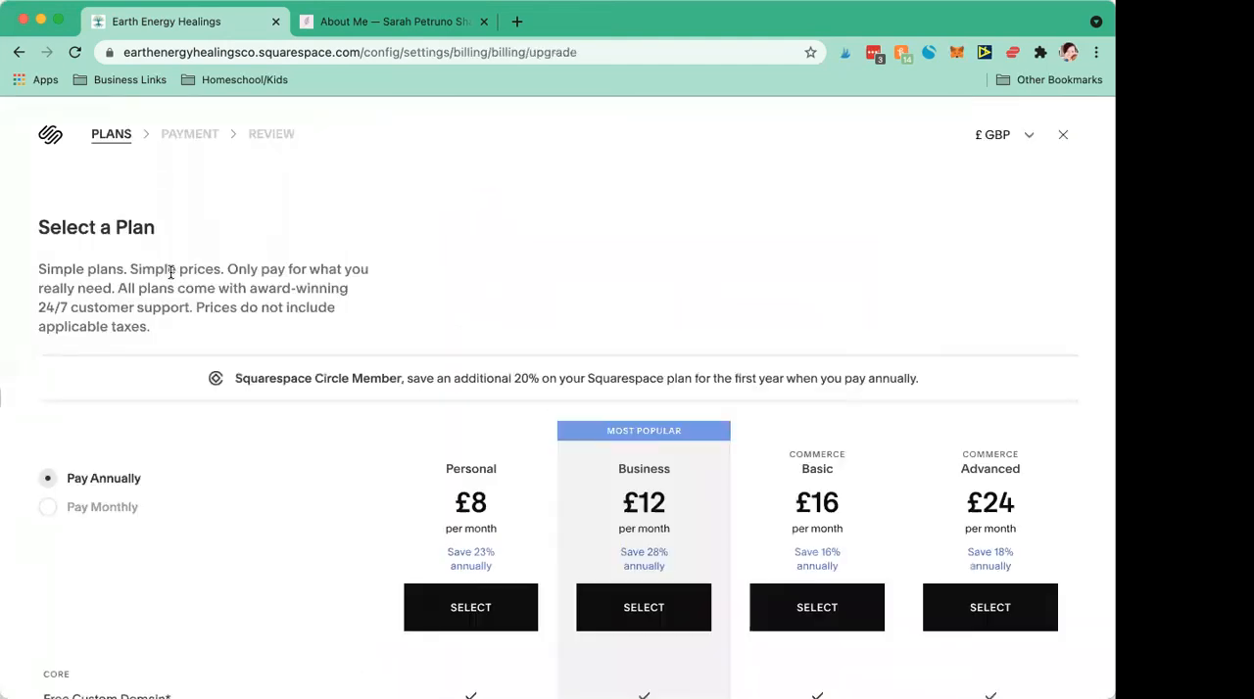
click(998, 145)
click(992, 147)
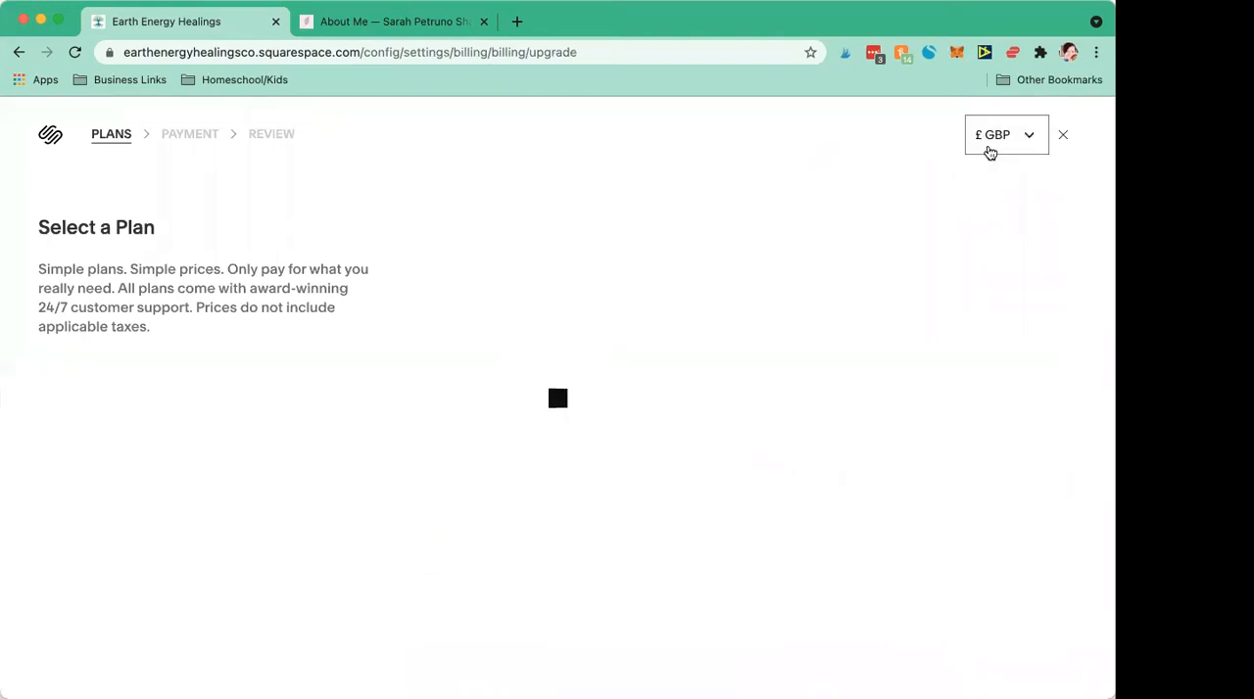
scroll(555, 292, down, 3)
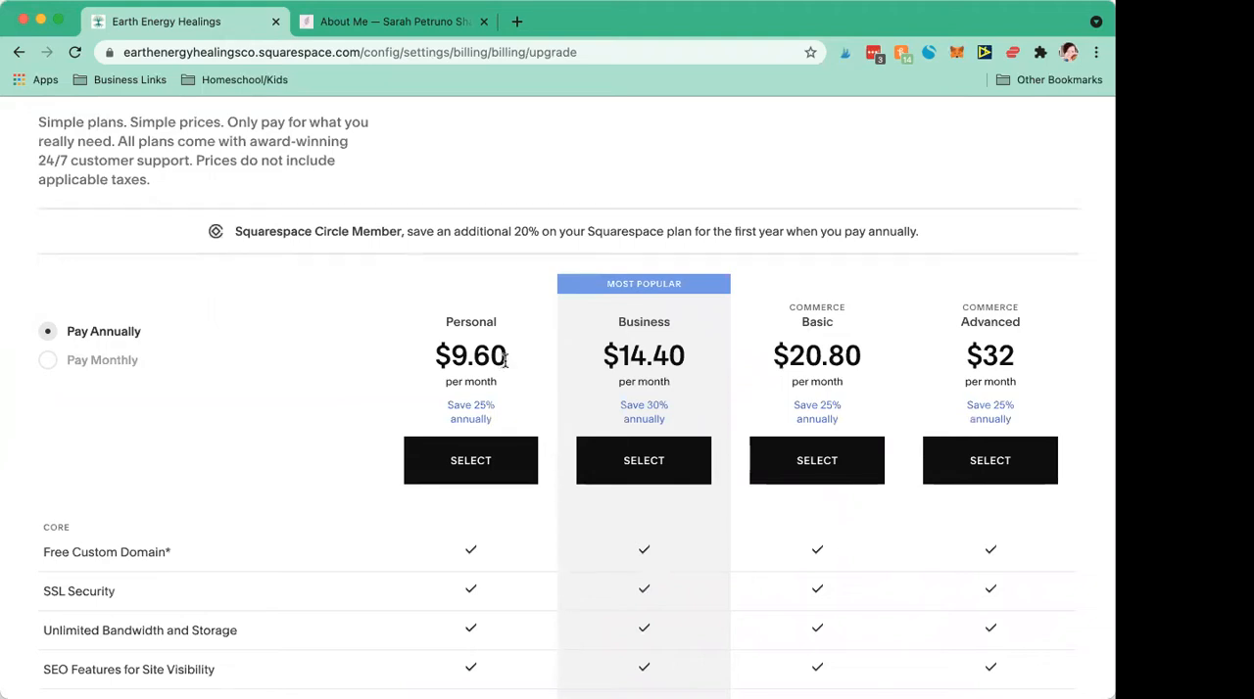
scroll(504, 360, down, 8)
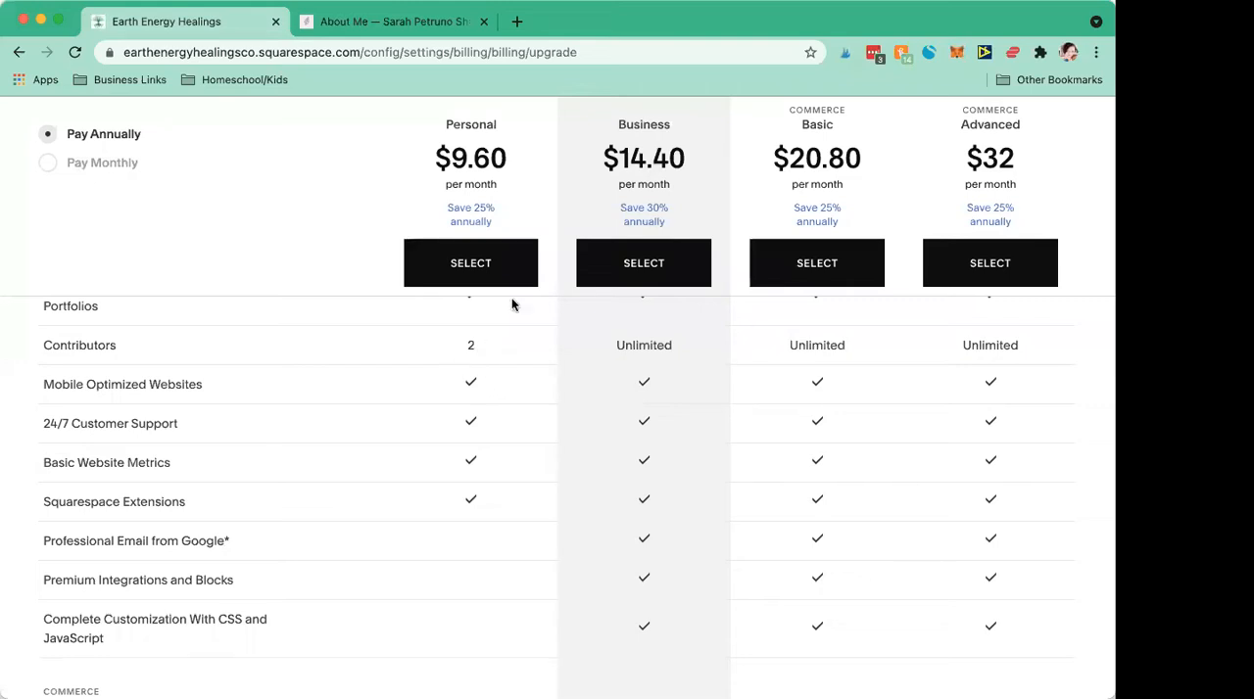
Step: Switch to the example site and look back over its About page up to the header navigation
click(361, 26)
scroll(517, 247, up, 10)
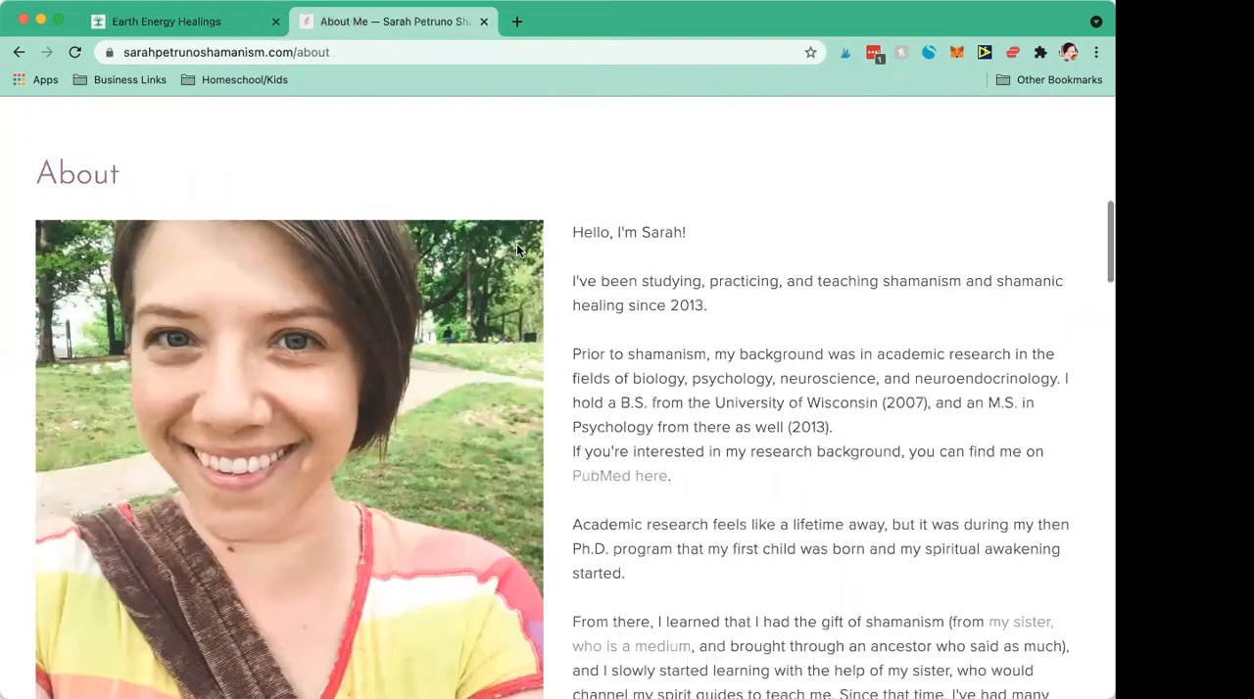
scroll(516, 243, up, 5)
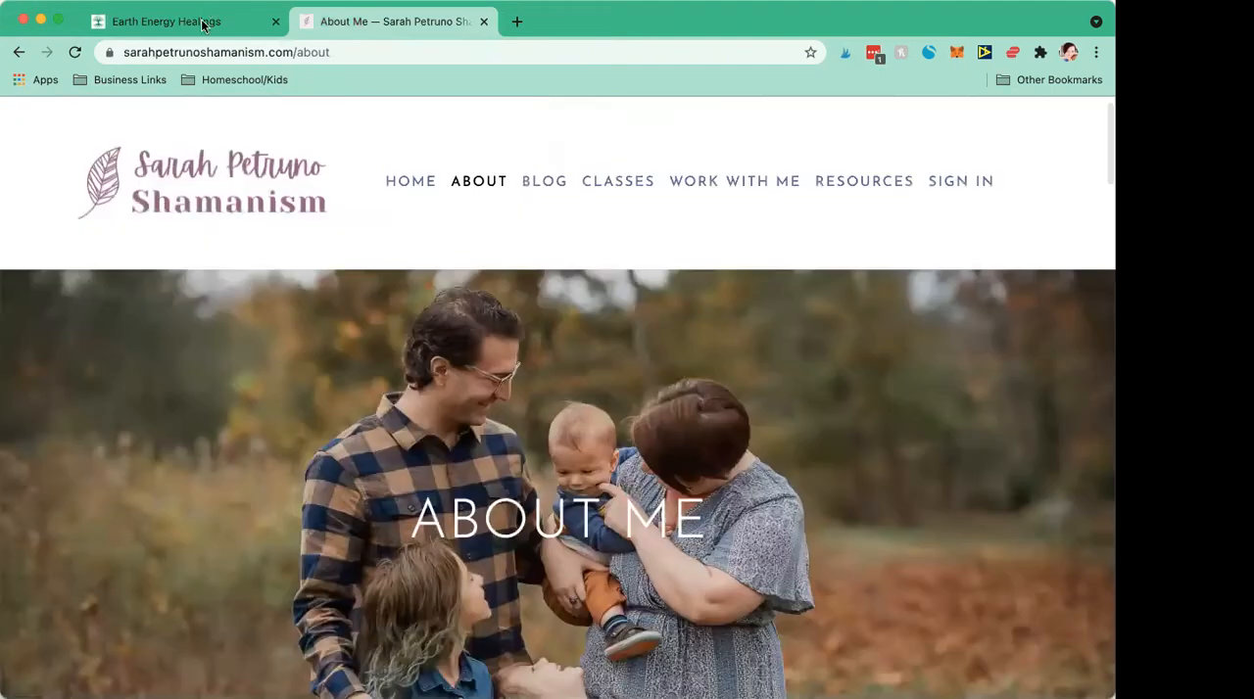
Step: Return to the Squarespace plan comparison and examine the commerce features, including transaction fees and selling products, for each plan
click(193, 23)
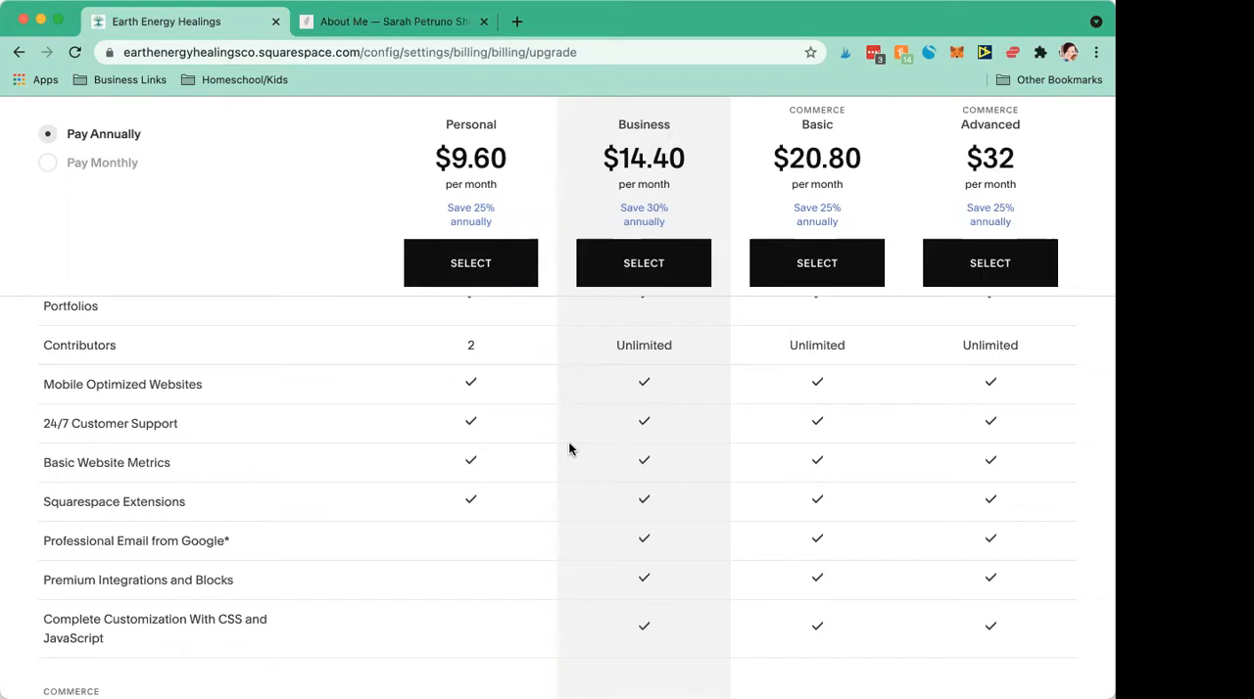
scroll(569, 446, down, 5)
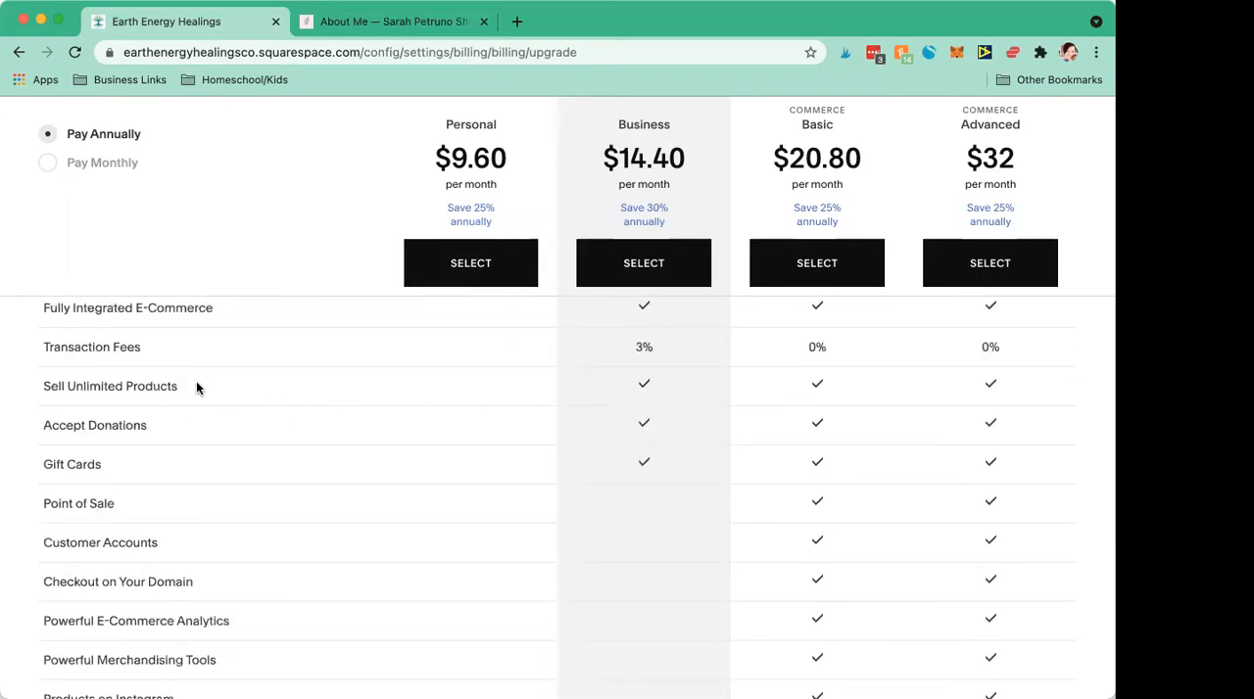
scroll(645, 397, up, 3)
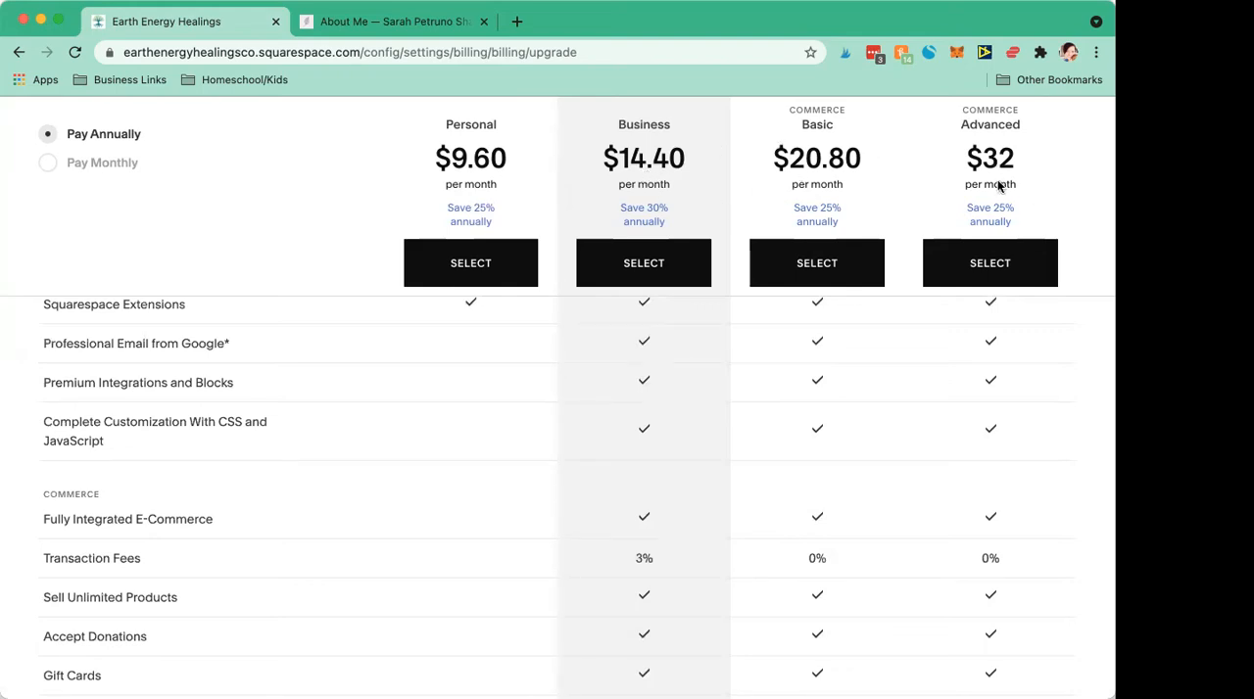
Step: Compare the plans' remaining commerce features, from Point of Sale to Commerce APIs, and look back over the core website features
scroll(799, 210, down, 10)
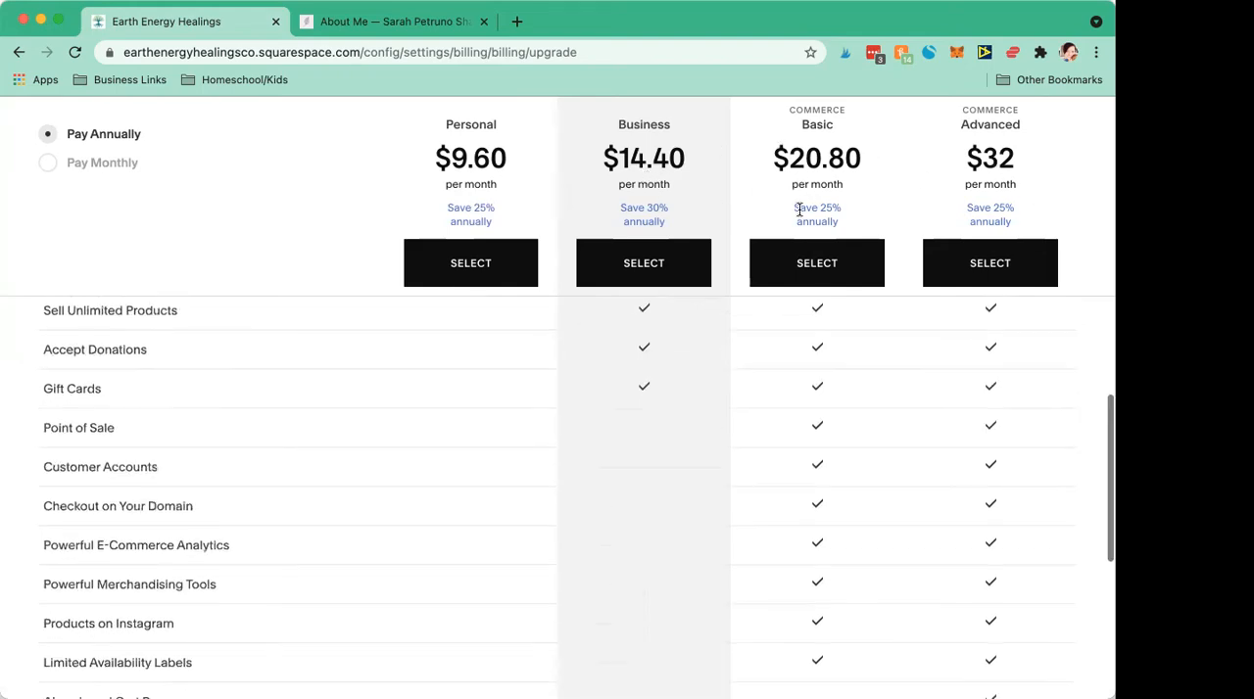
scroll(799, 210, down, 3)
scroll(800, 210, up, 5)
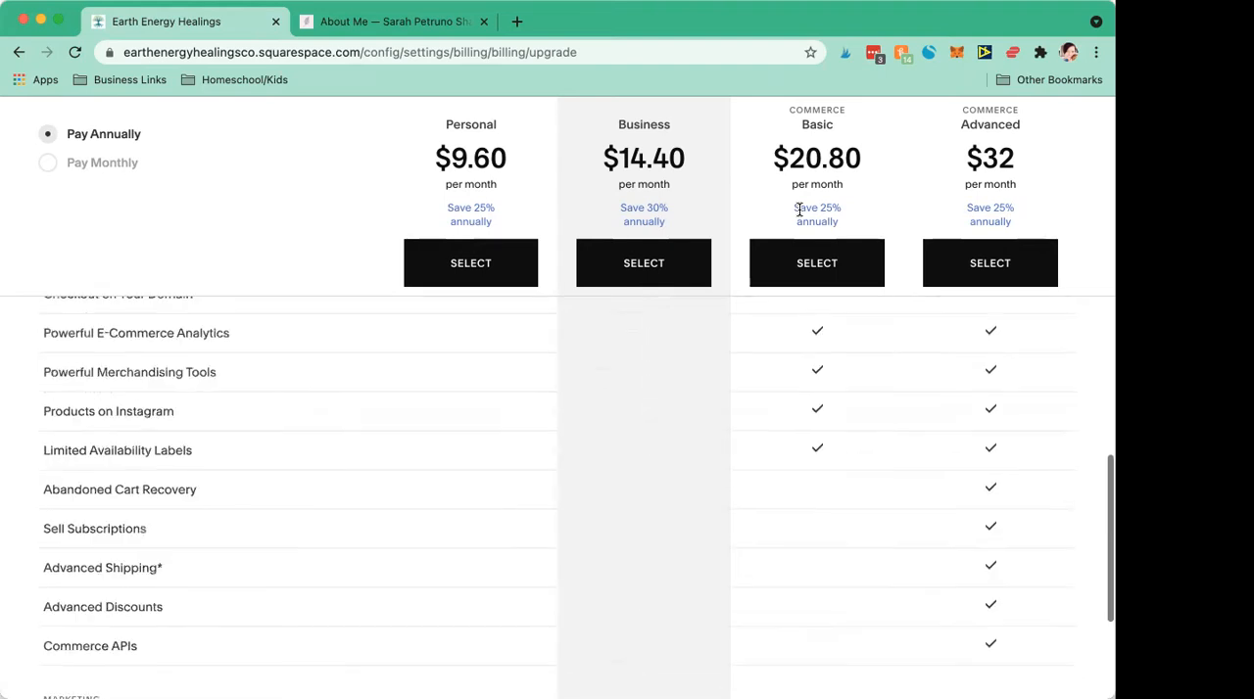
scroll(800, 209, down, 2)
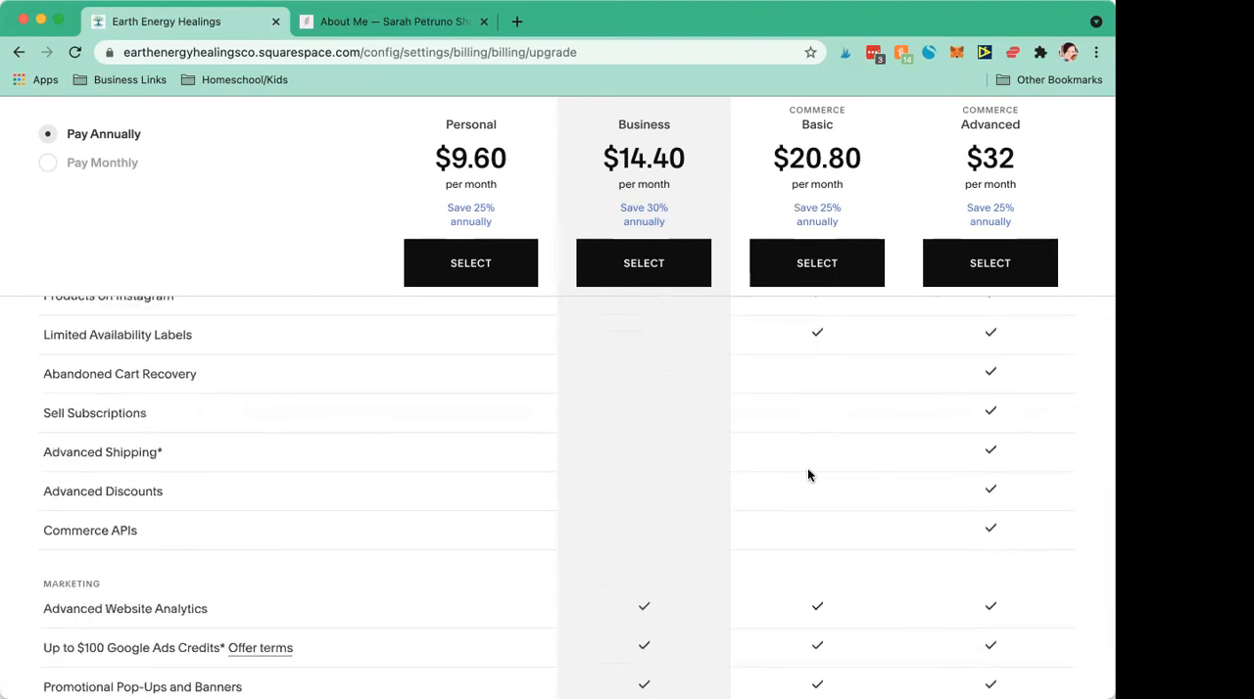
scroll(808, 475, up, 5)
scroll(808, 475, up, 2)
scroll(809, 476, down, 1)
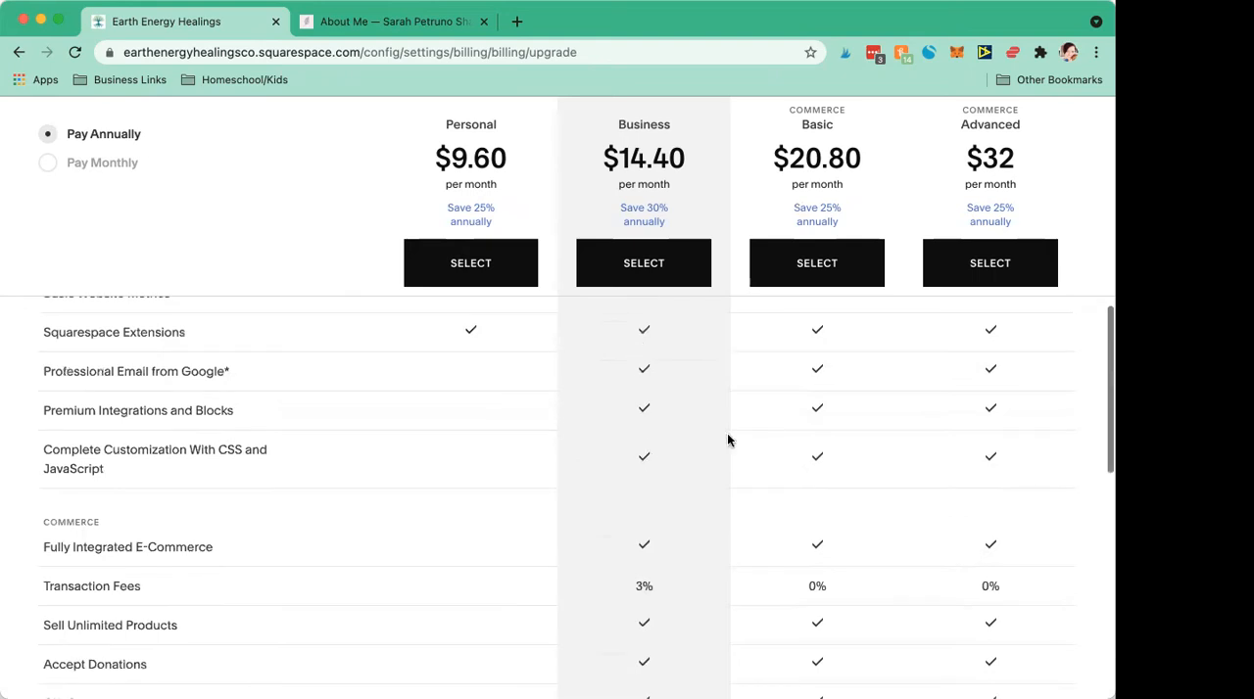
scroll(683, 386, up, 4)
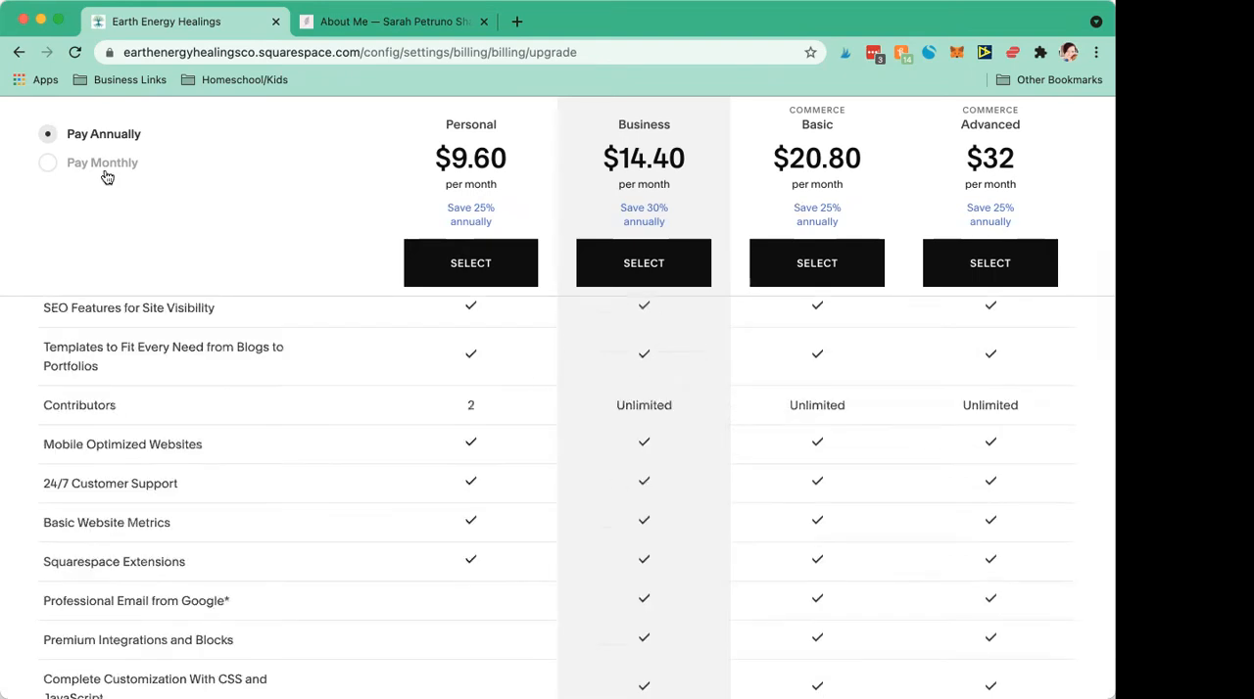
Step: Leave the plan comparison, look through the site settings down to Domains and Billing & Account, and return to the main site menu
click(17, 53)
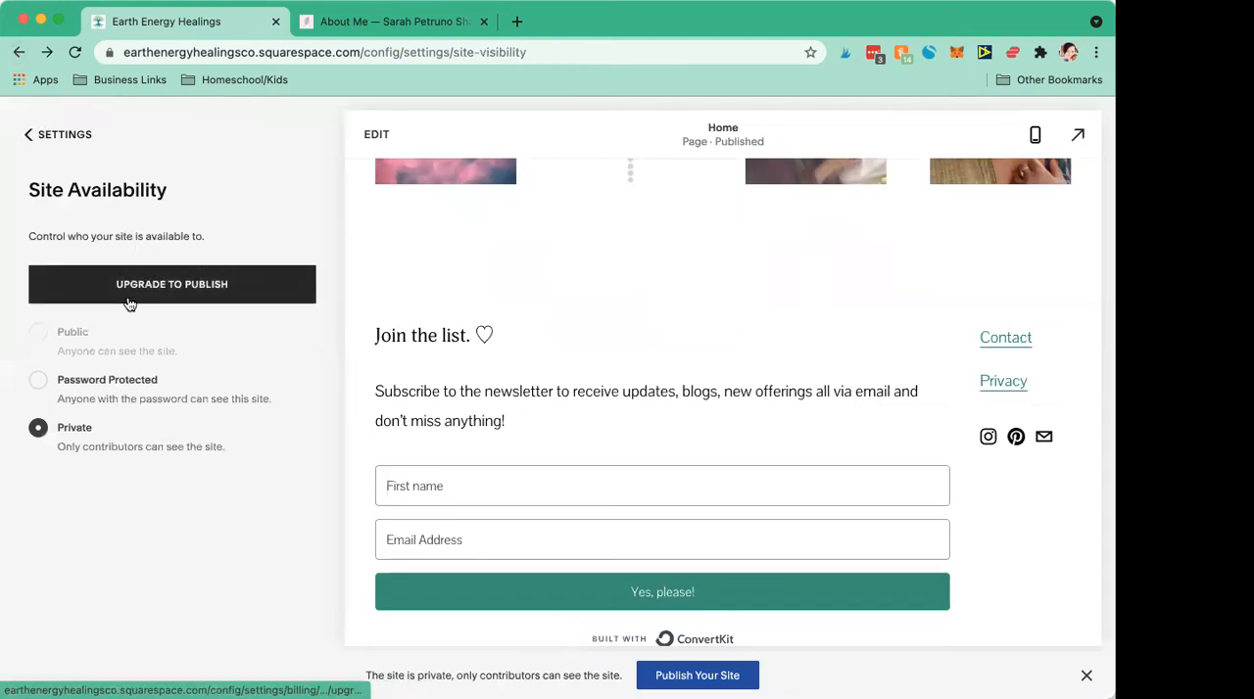
click(29, 136)
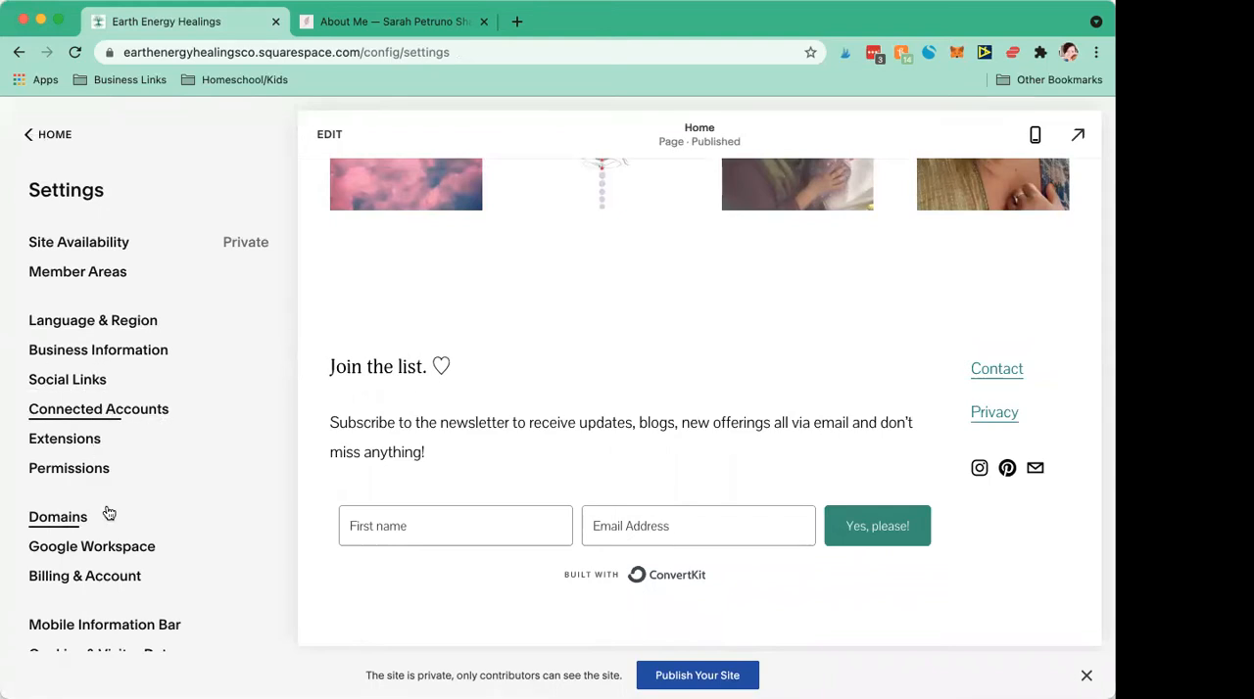
scroll(117, 515, down, 1)
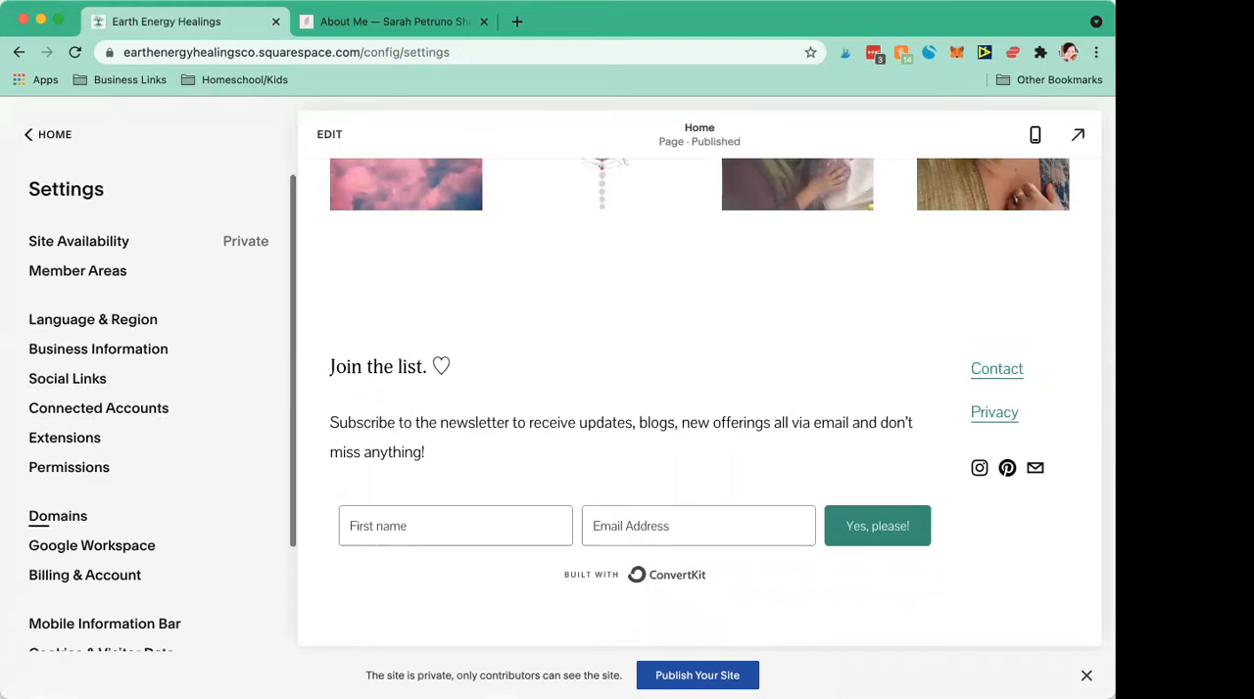
click(28, 142)
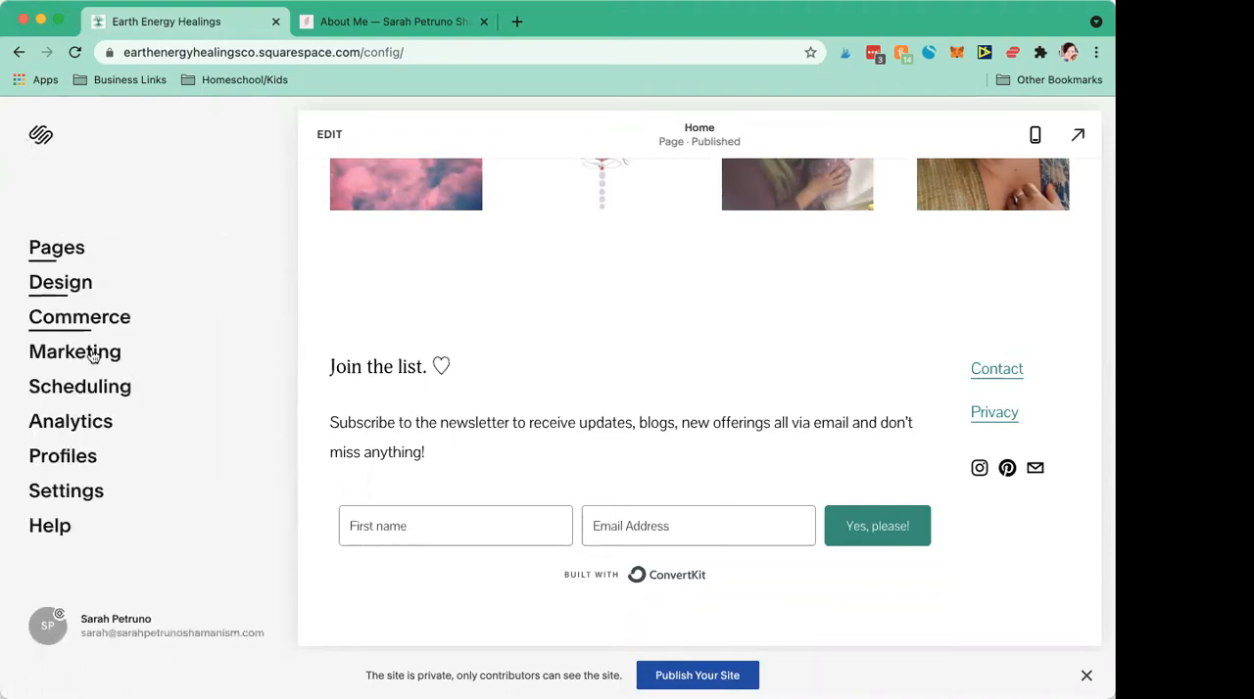
Step: Enable the marketing Pinterest Save Buttons for Blogs, Pages, and Products, save the setting, and return to the marketing options
click(54, 353)
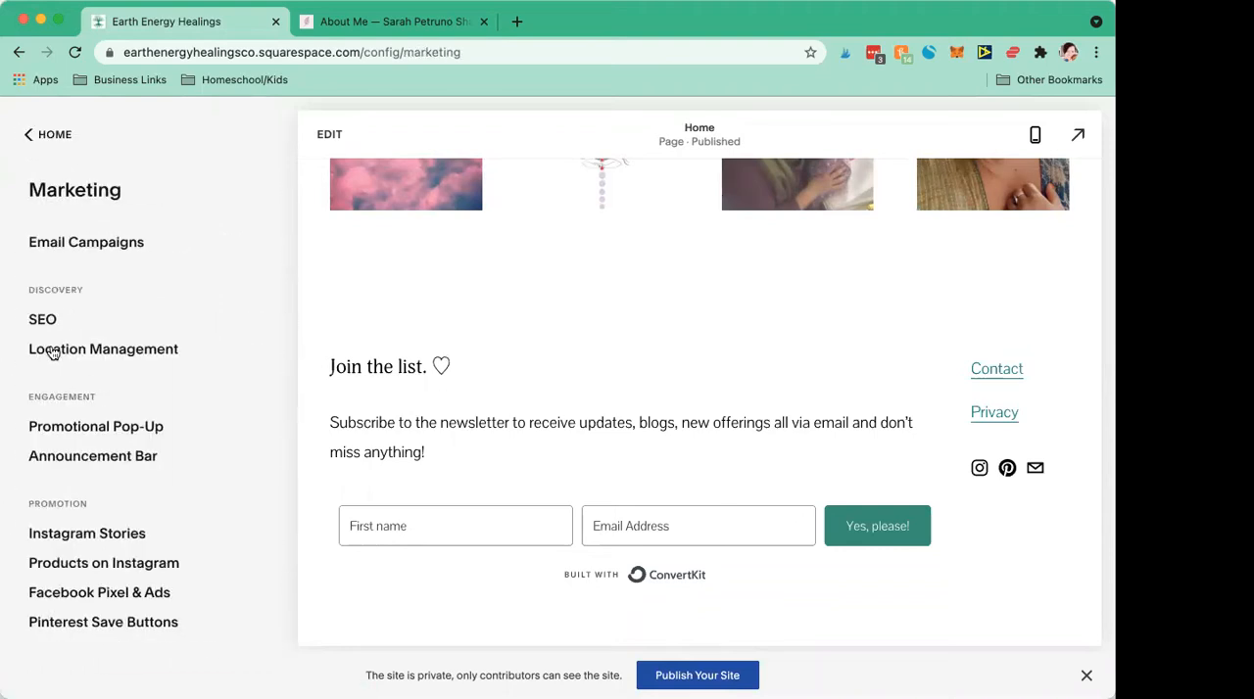
click(17, 137)
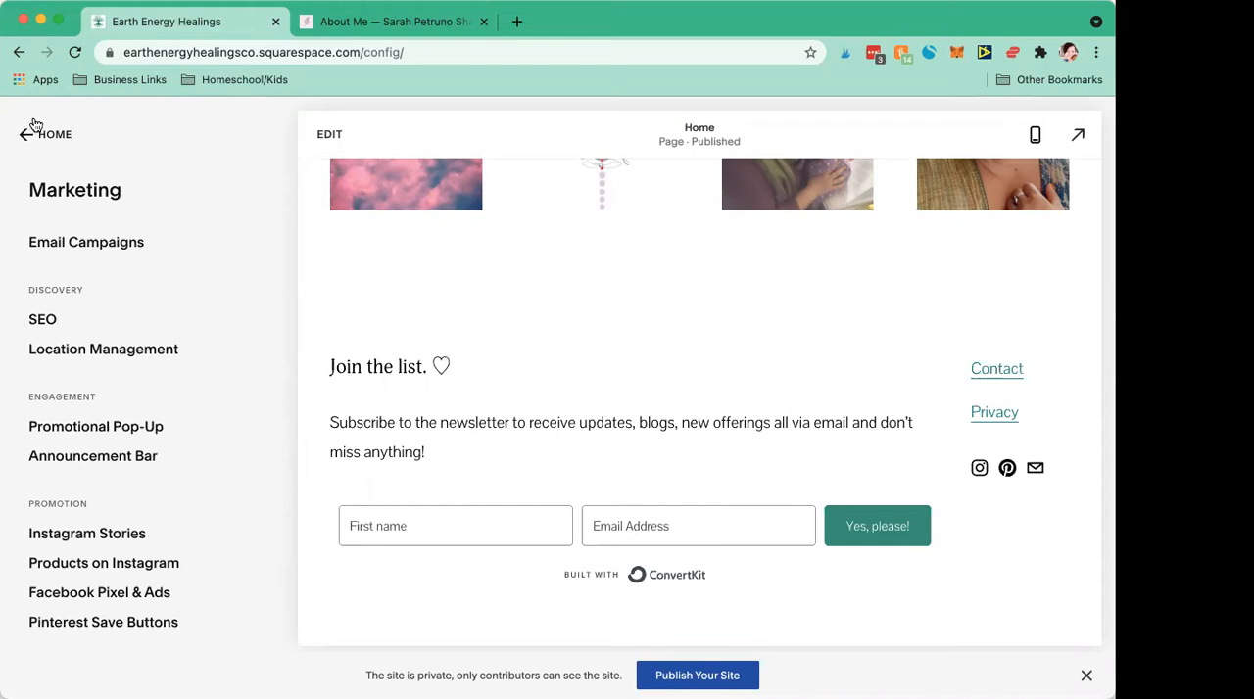
click(72, 352)
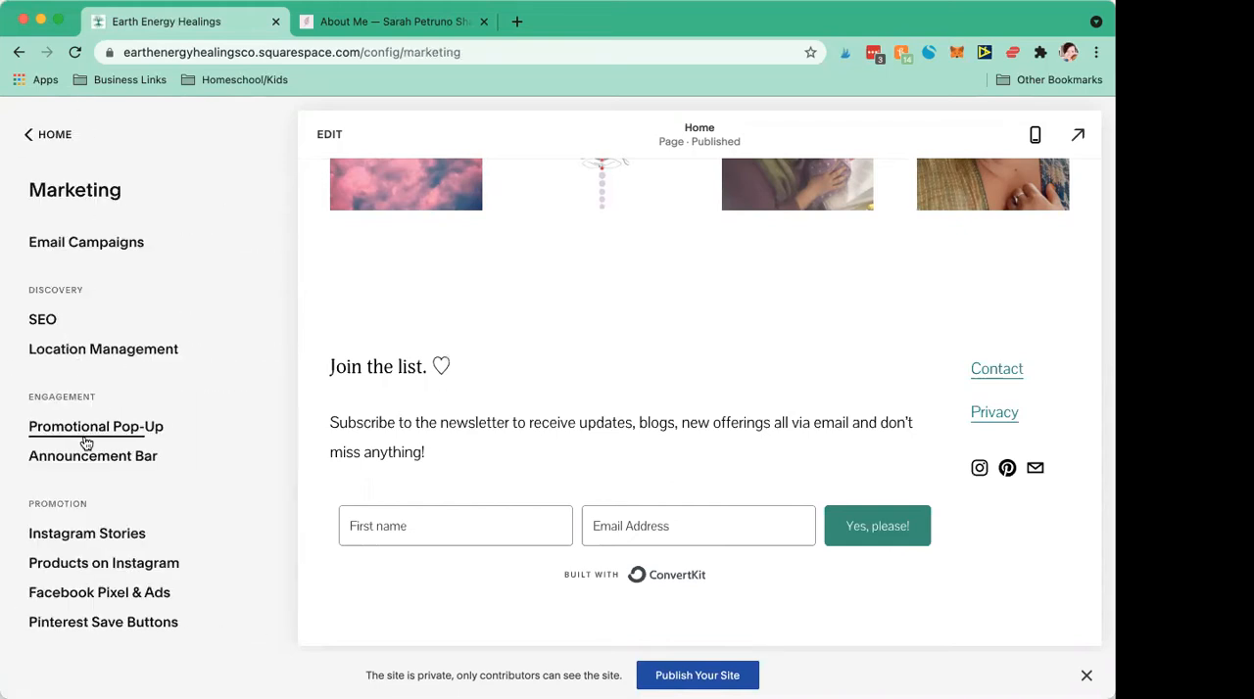
click(88, 624)
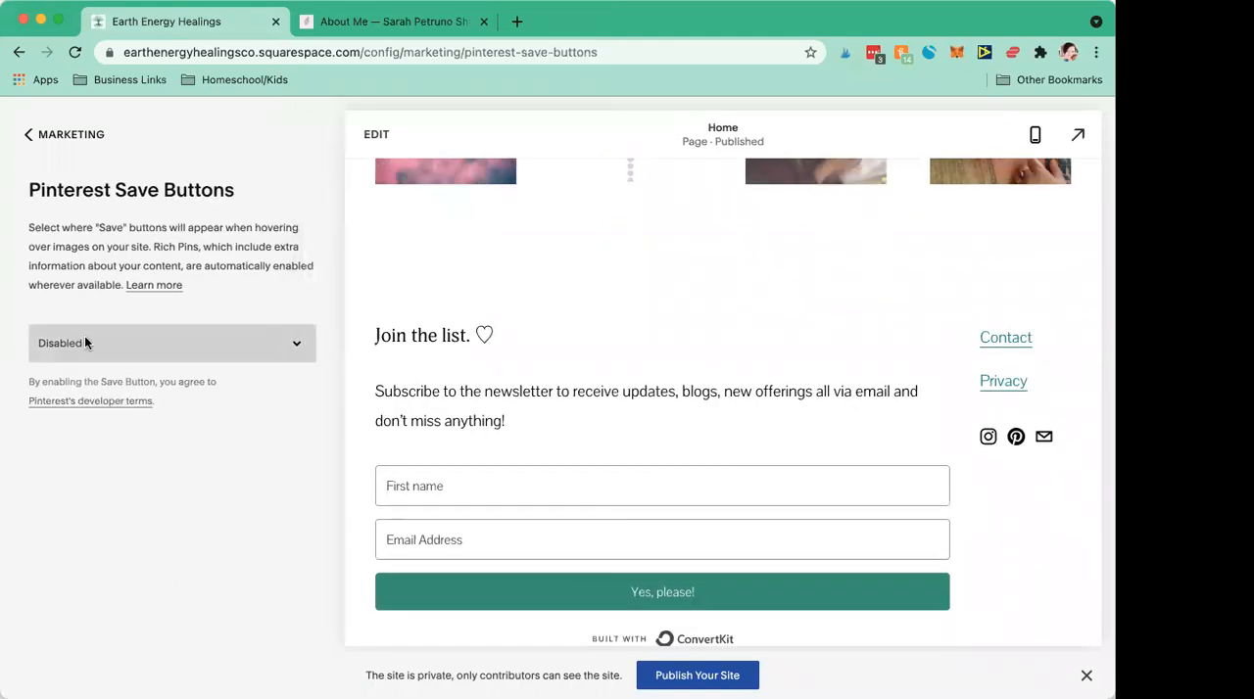
click(85, 342)
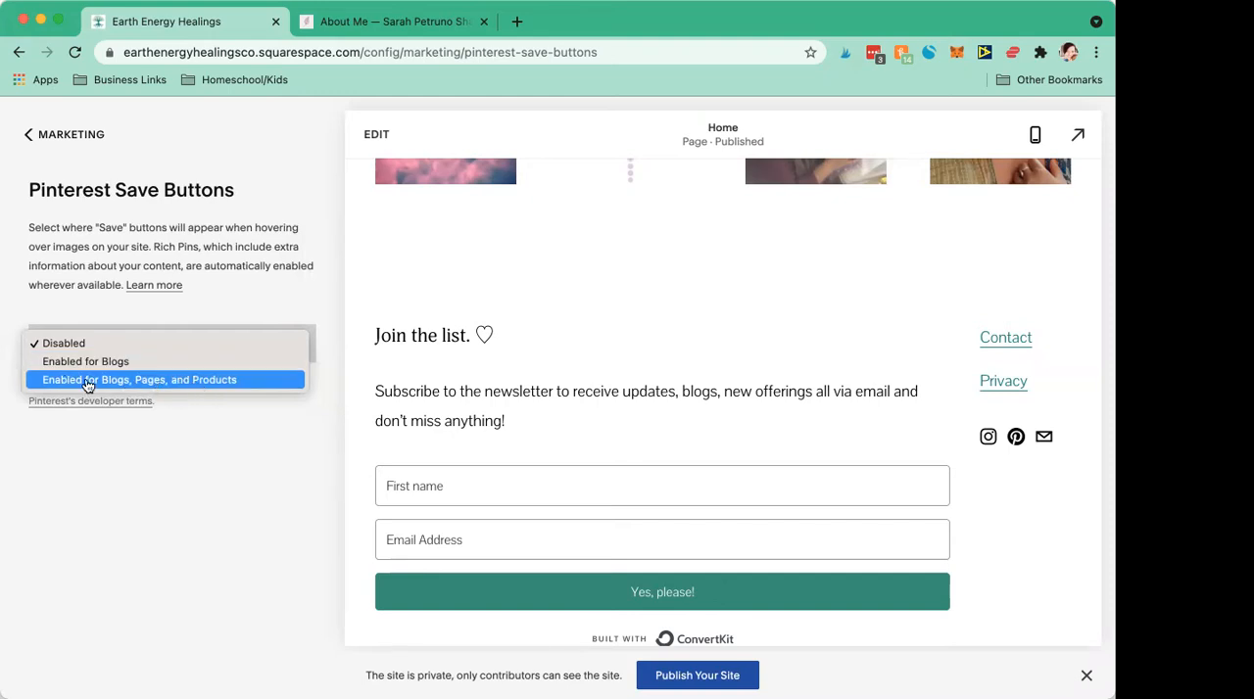
click(77, 382)
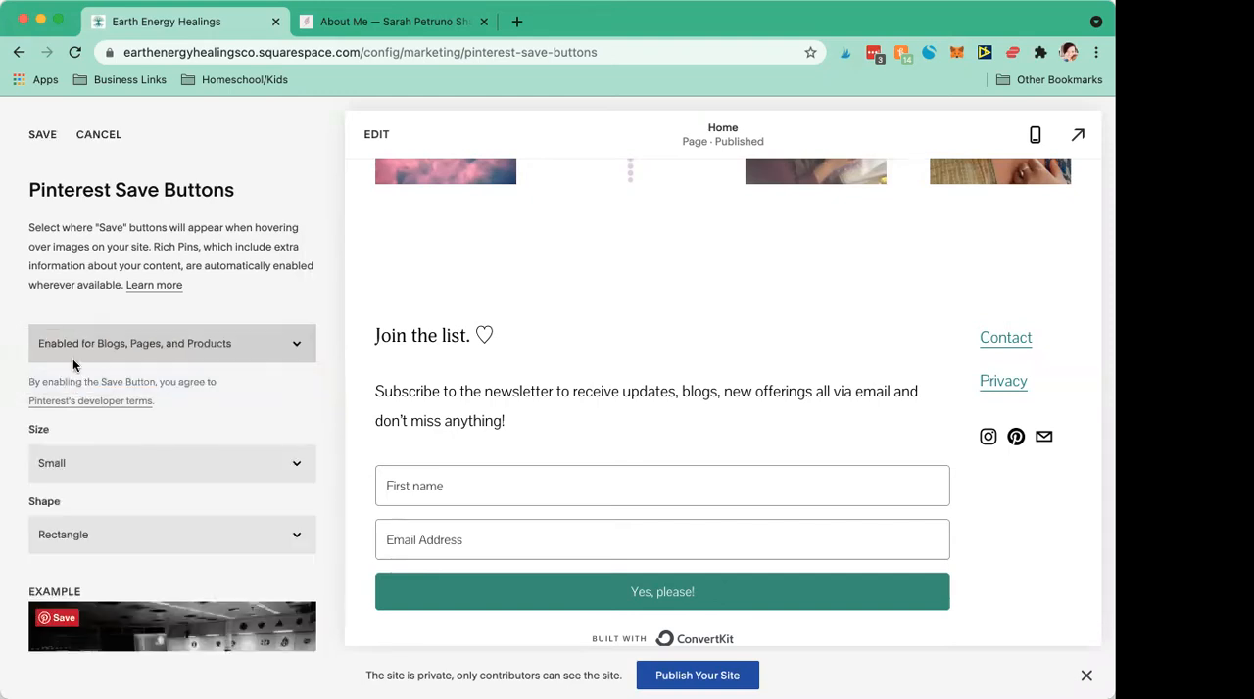
scroll(152, 428, down, 3)
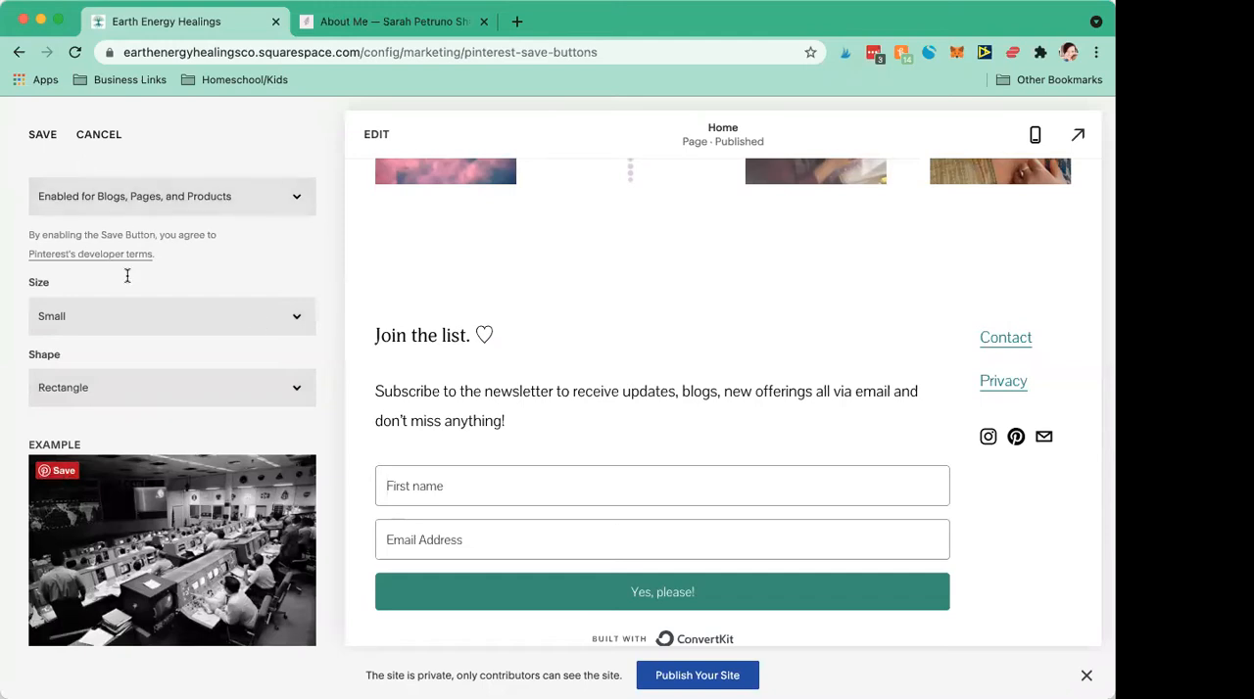
scroll(137, 378, down, 1)
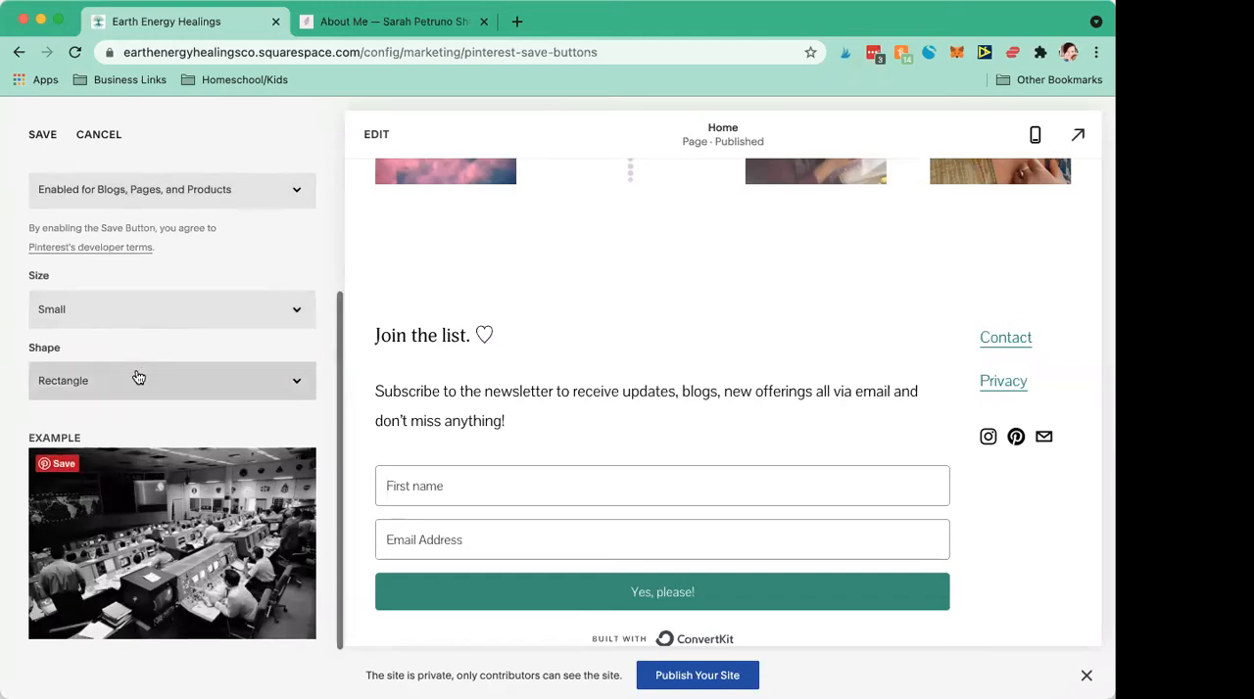
click(43, 135)
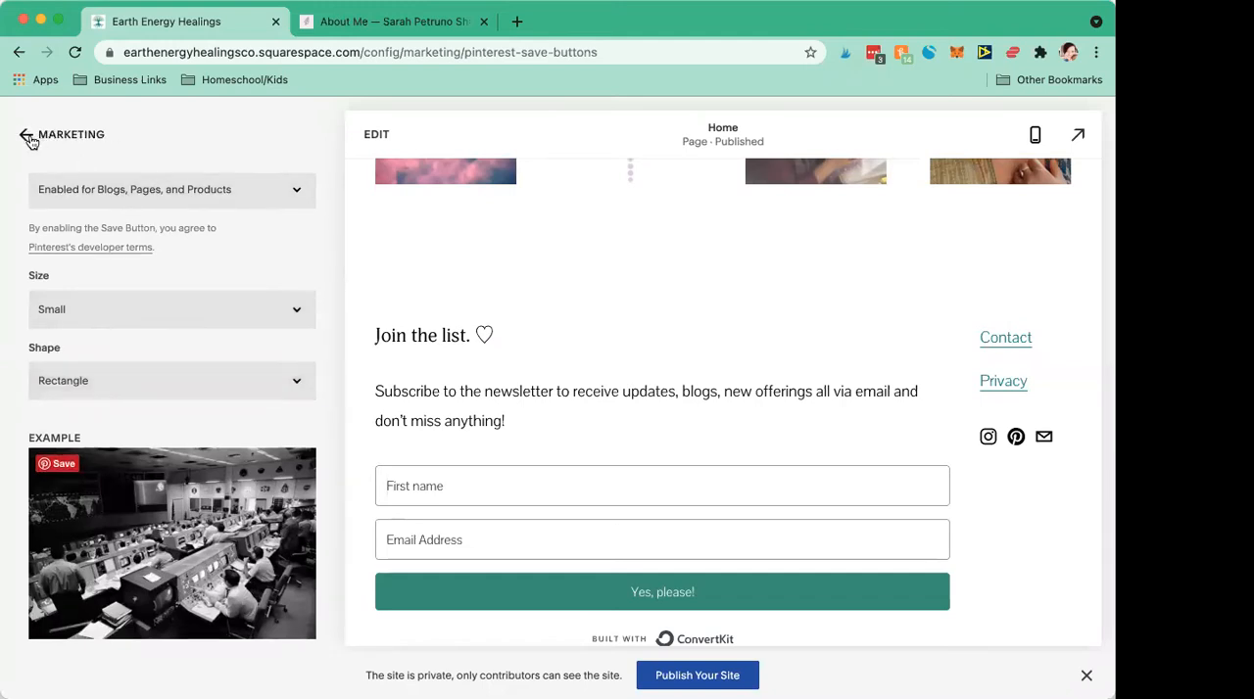
click(28, 137)
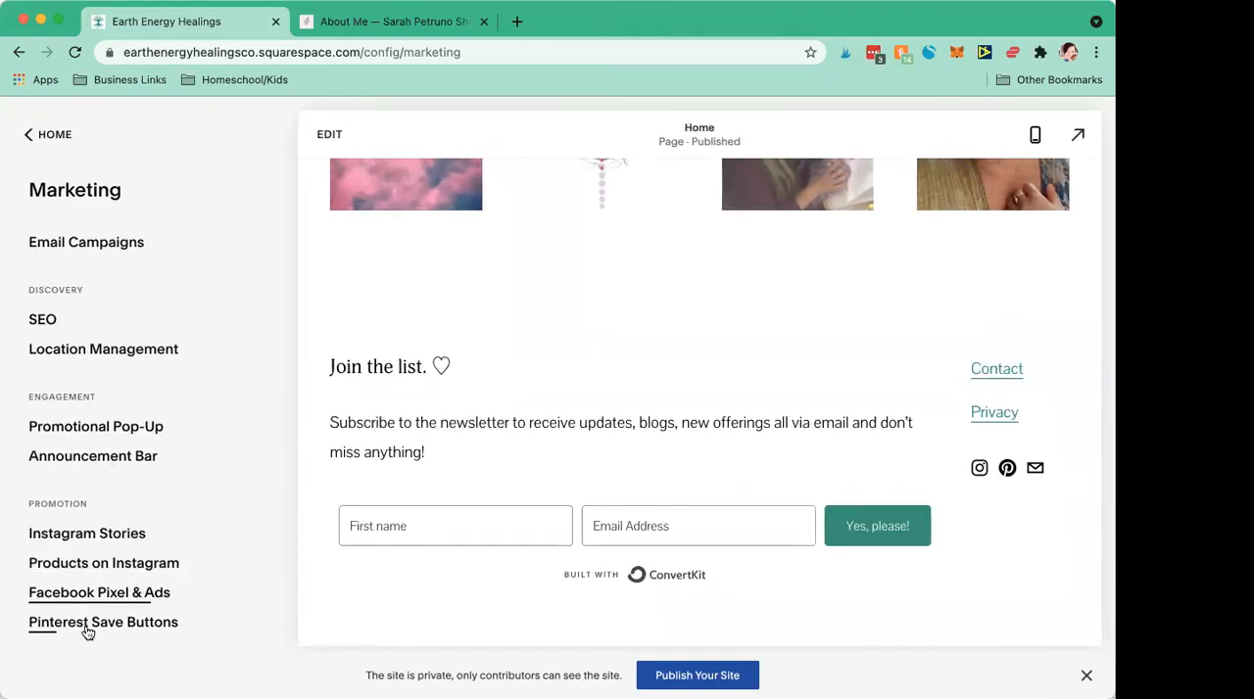
Step: Open the Announcement Bar settings, view the announcement bar on the example site as a comparison, and return to the Squarespace main menu
scroll(78, 436, down, 2)
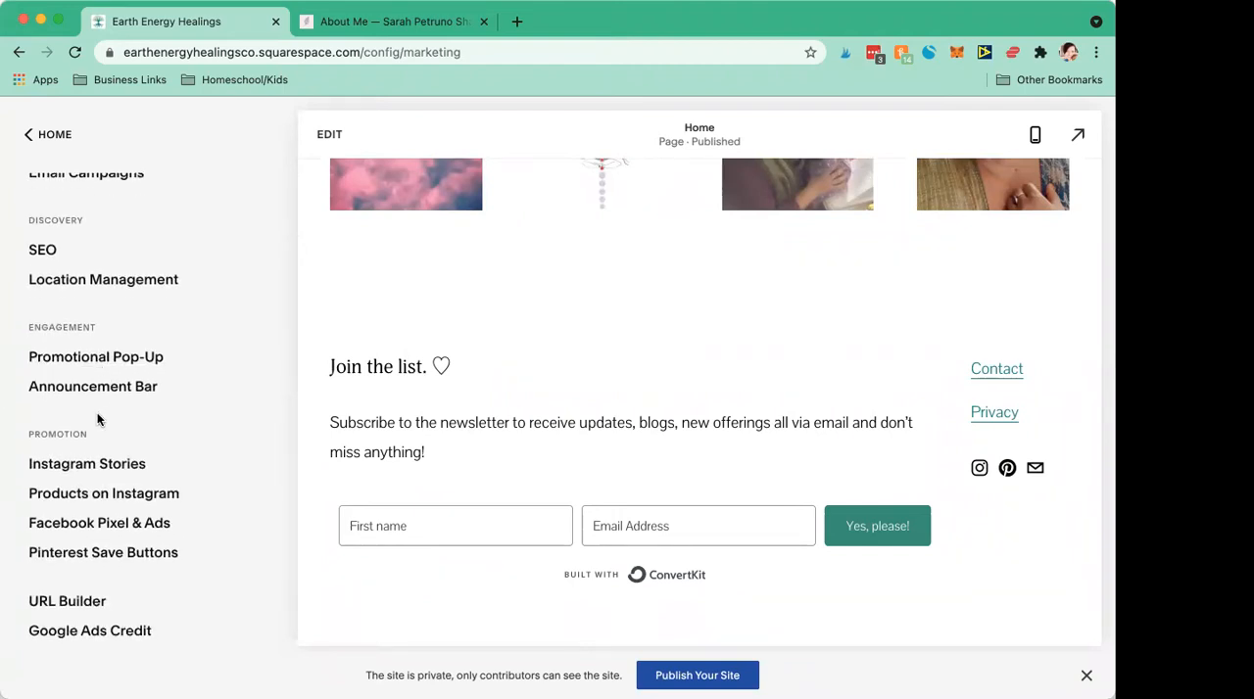
click(90, 388)
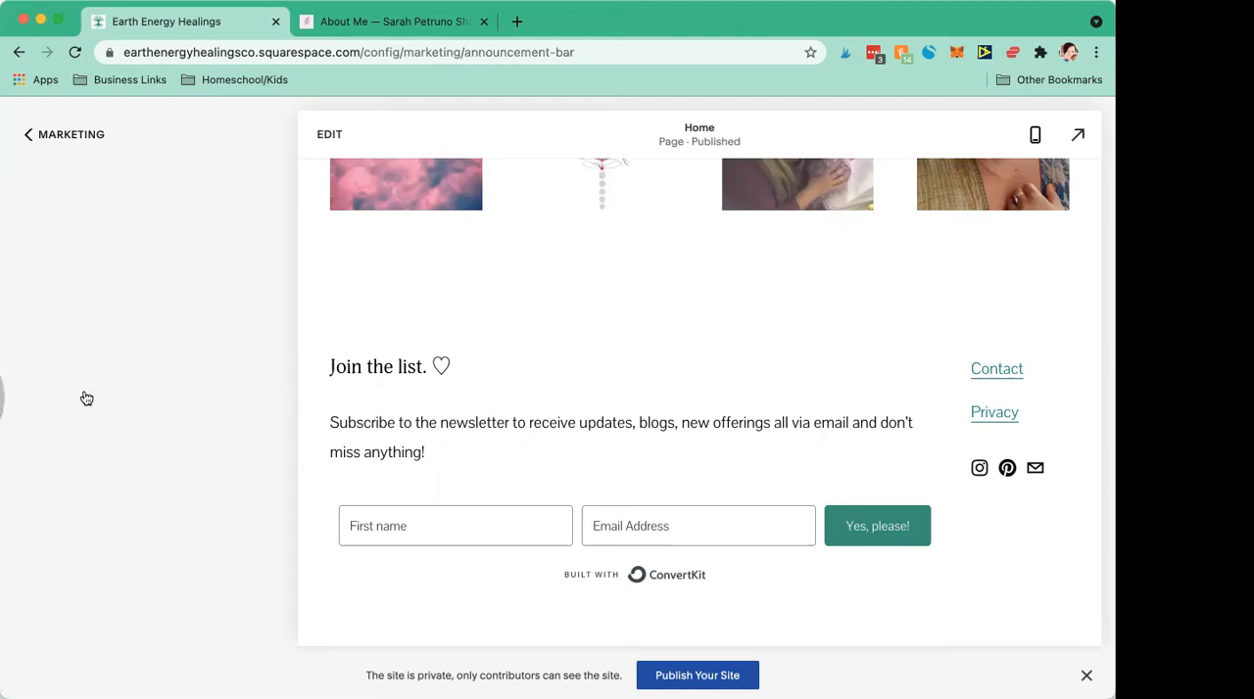
click(349, 27)
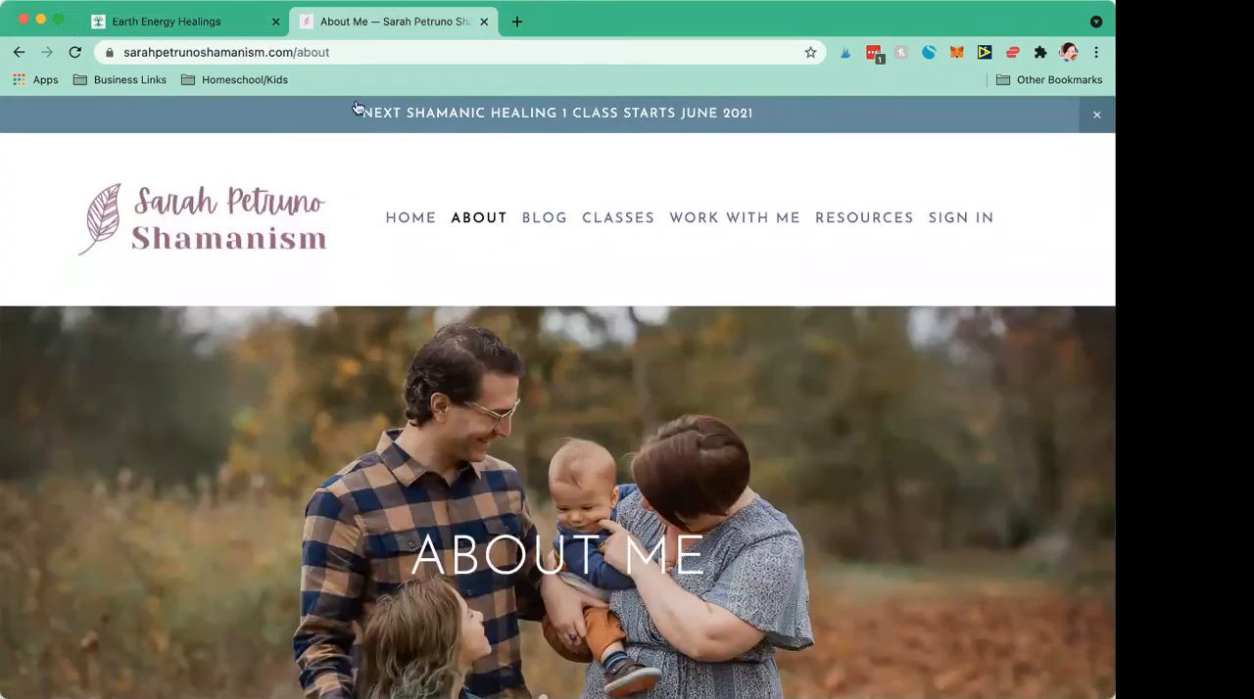
click(167, 22)
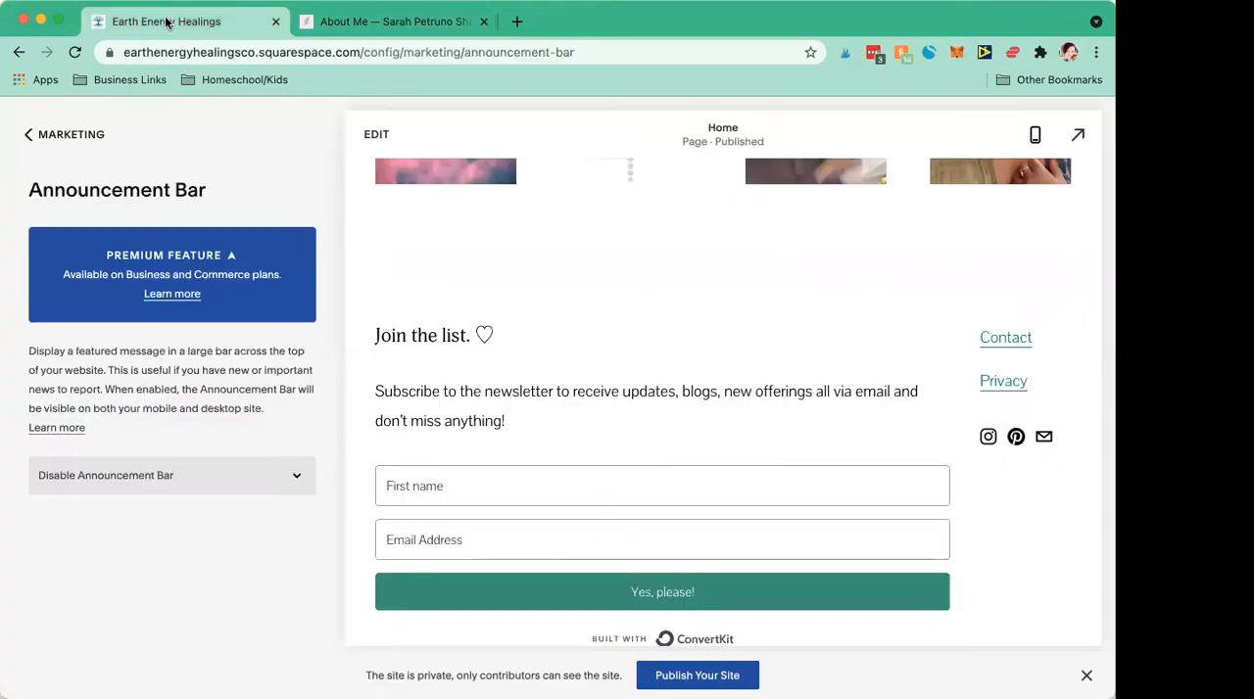
click(24, 137)
click(24, 137)
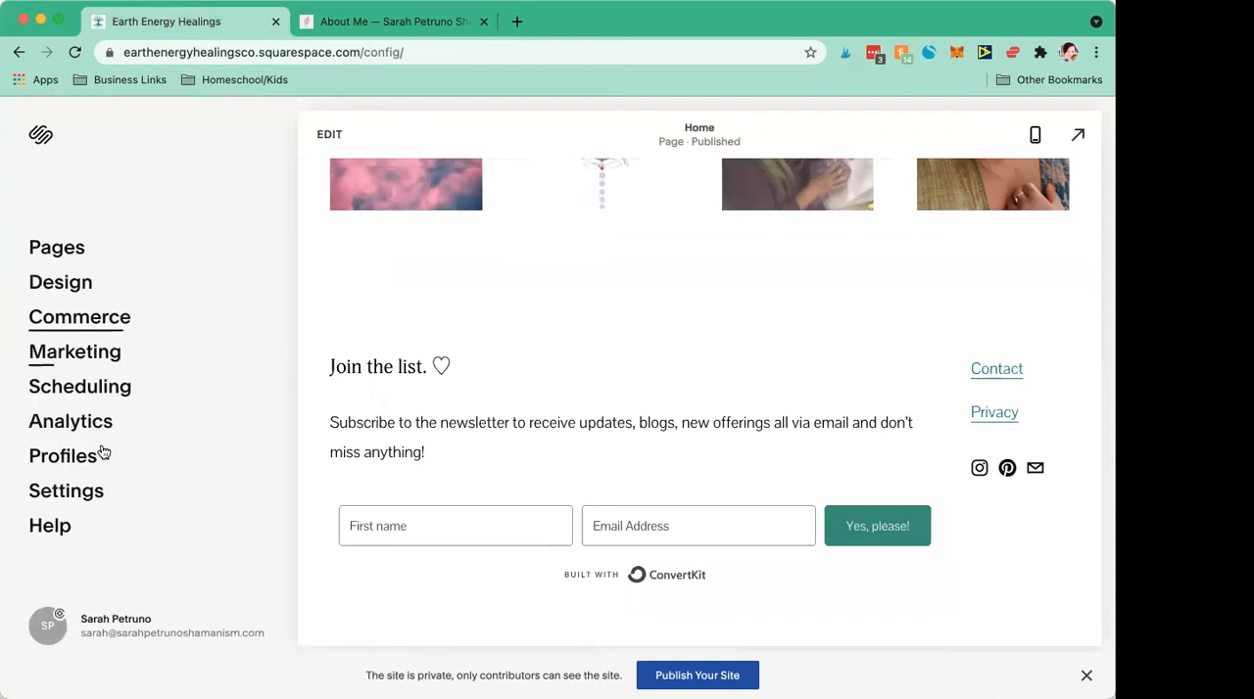
Step: View the Traffic overview in the site's analytics and return to the main site menu
click(83, 422)
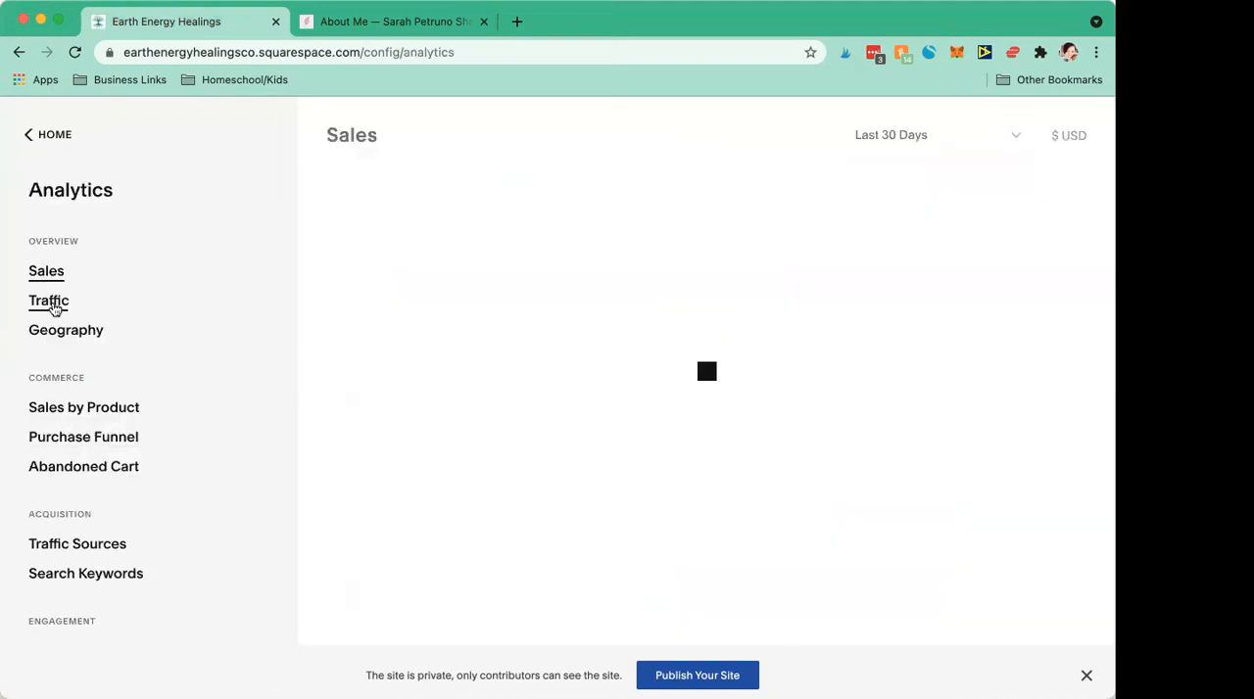
click(54, 308)
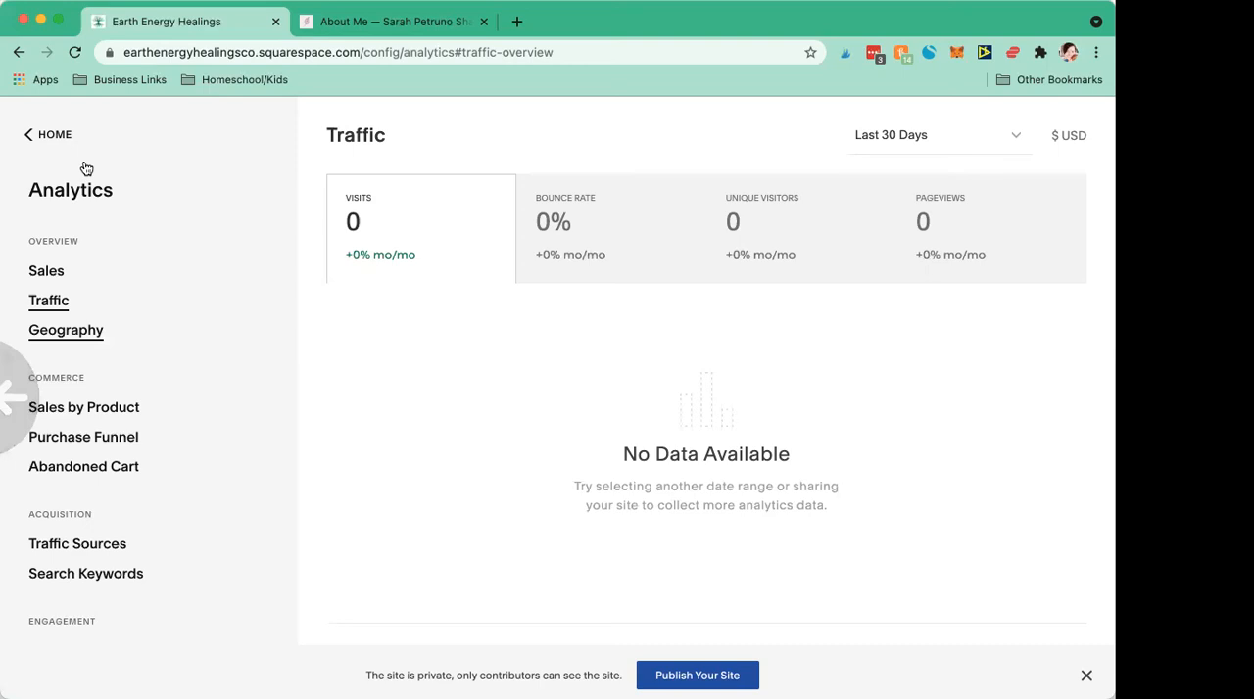
click(28, 139)
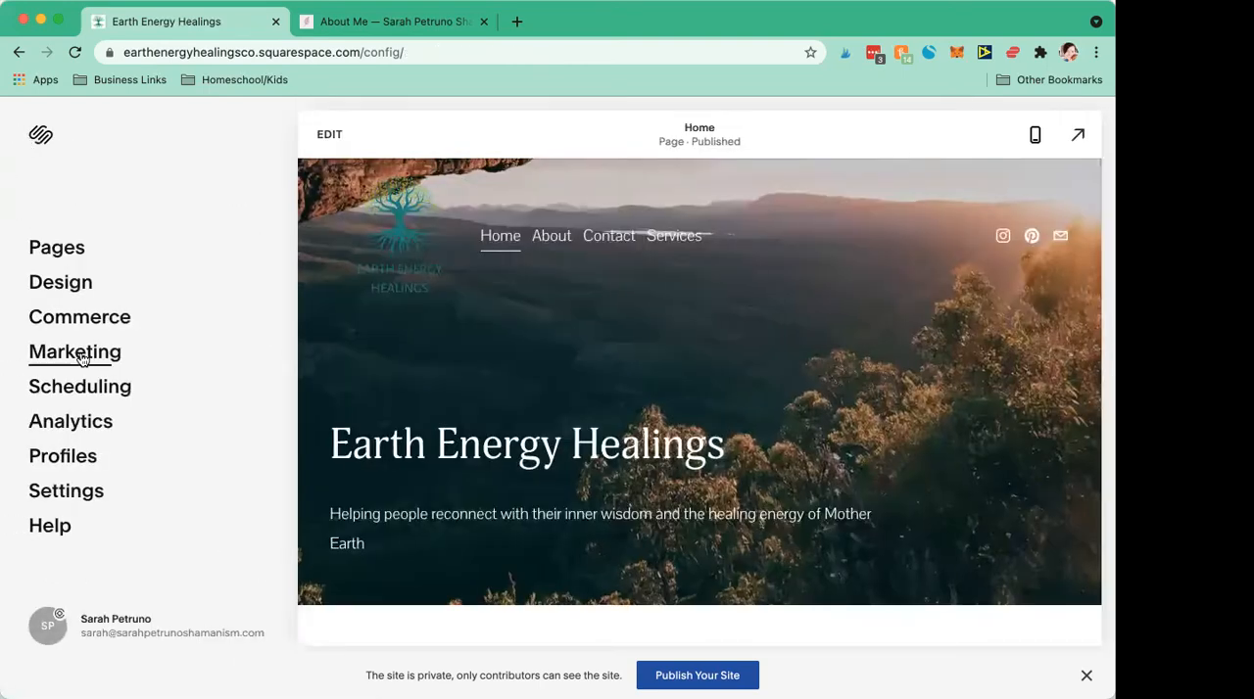
Step: Review the site's main navigation and unlinked pages, checking the example site's header navigation for comparison
click(67, 252)
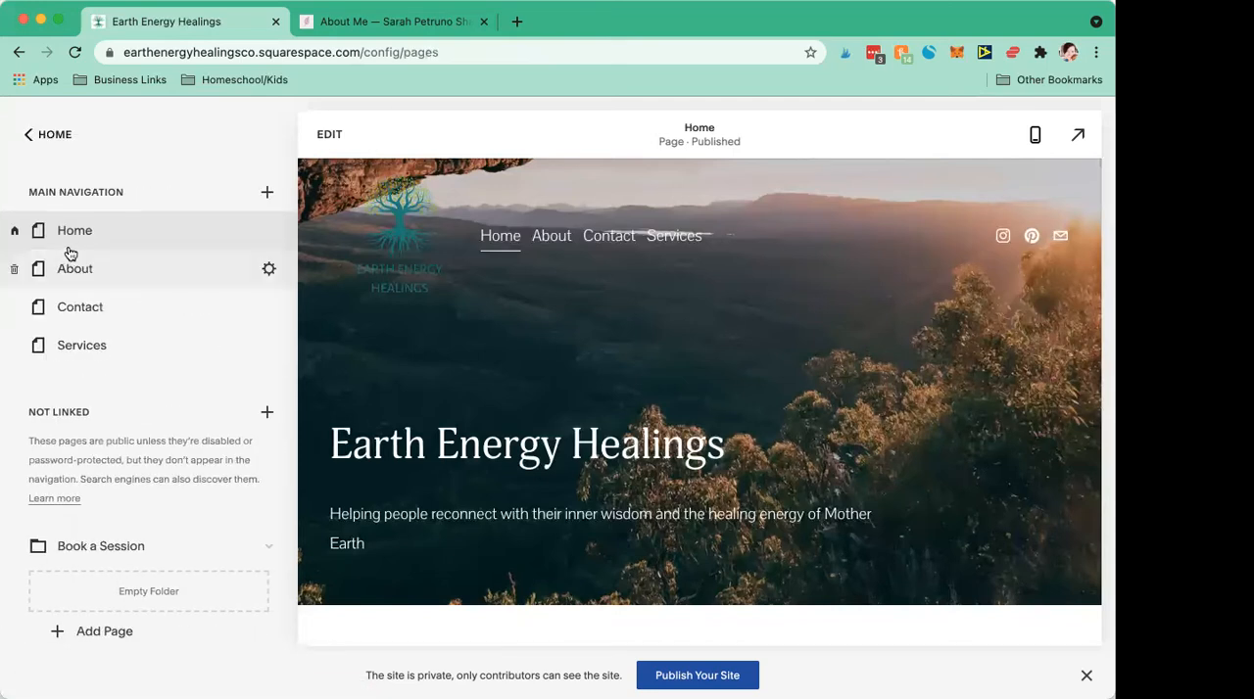
scroll(146, 434, down, 2)
scroll(146, 434, down, 5)
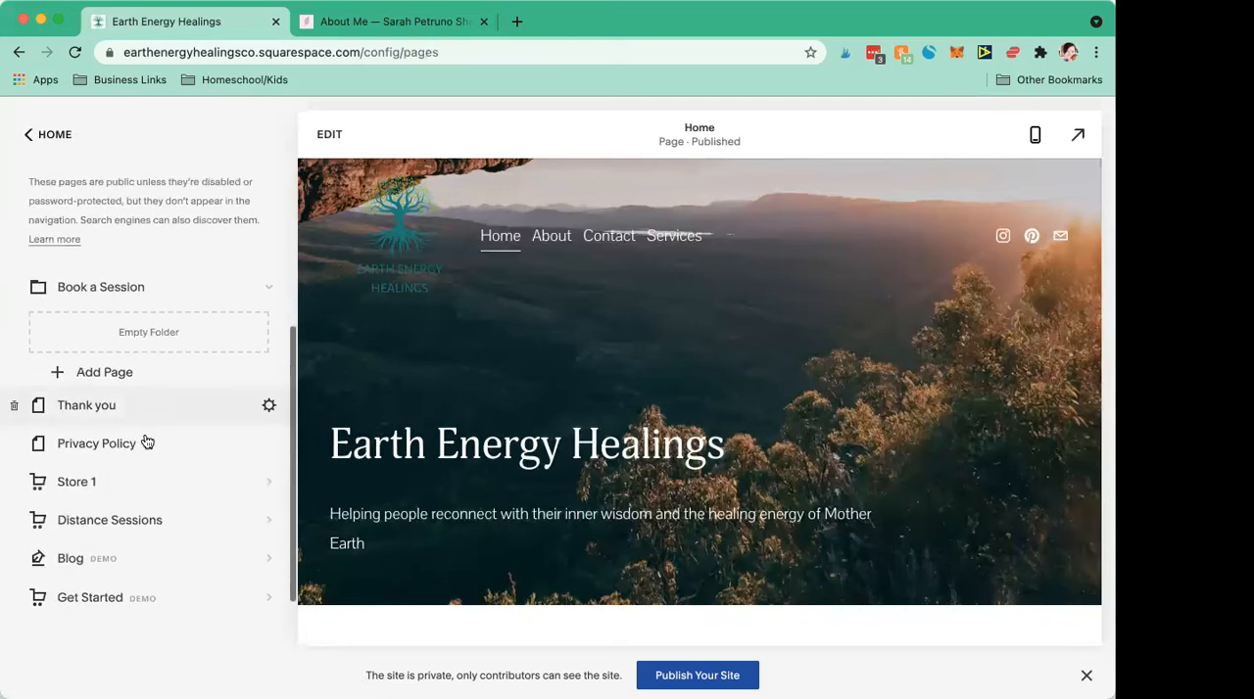
scroll(143, 515, up, 6)
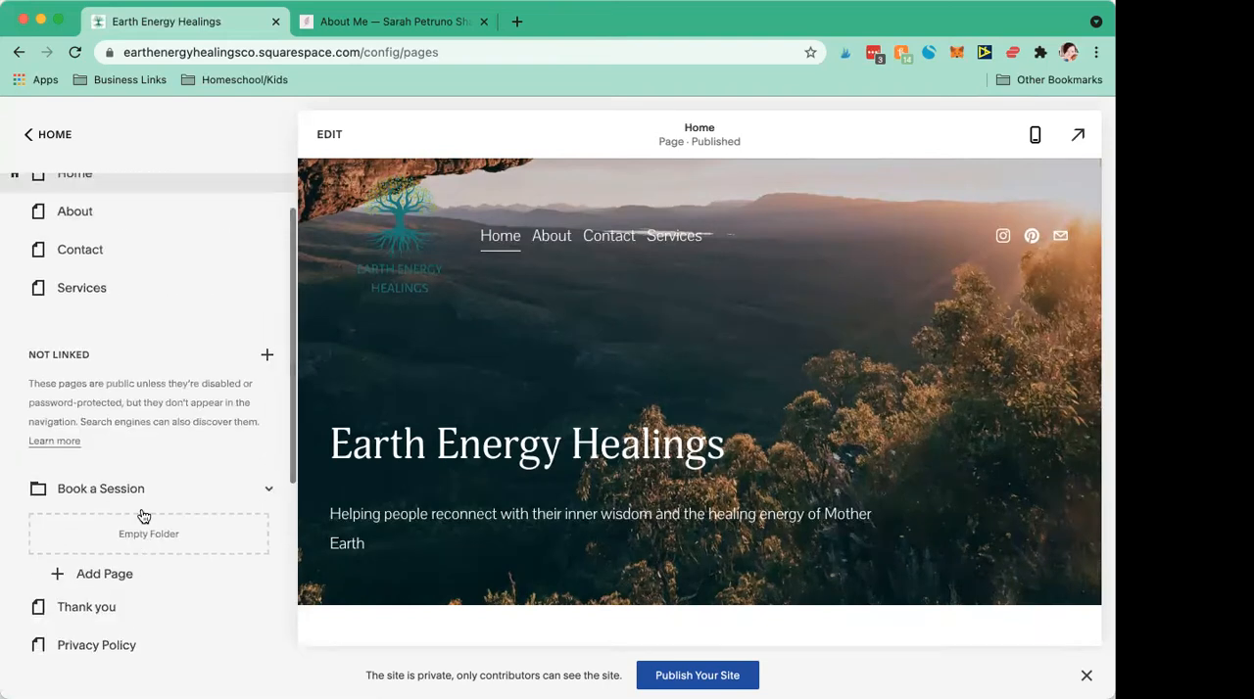
click(392, 21)
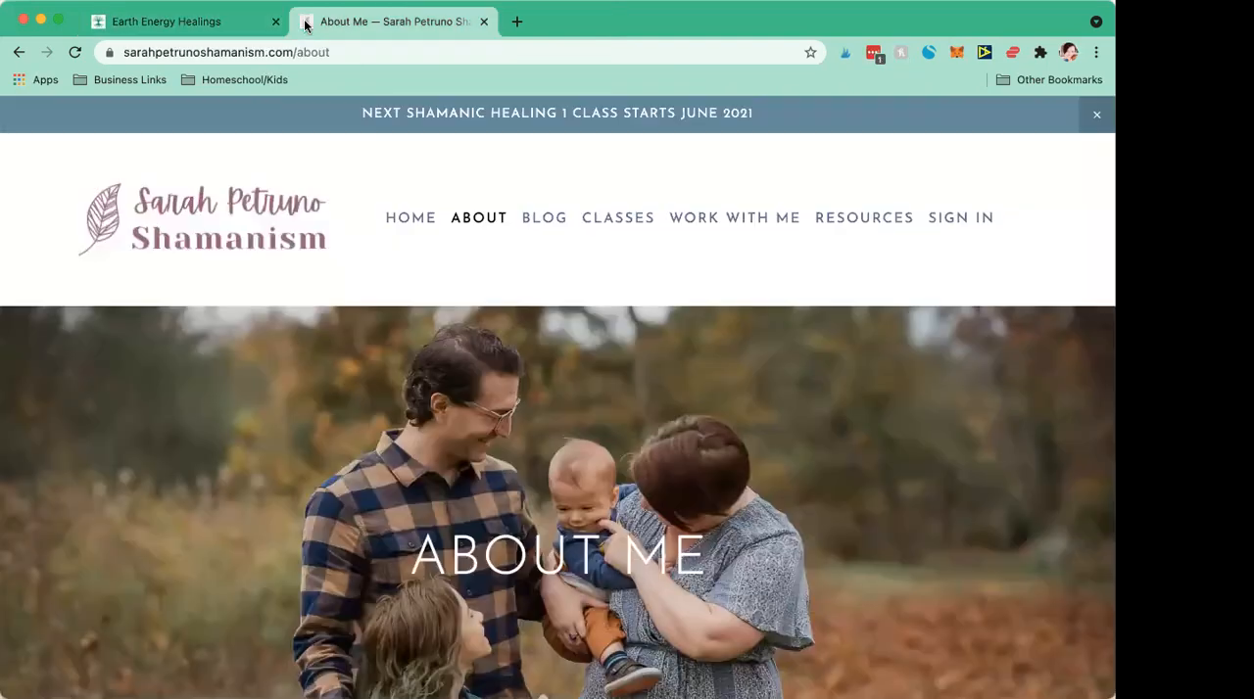
click(228, 22)
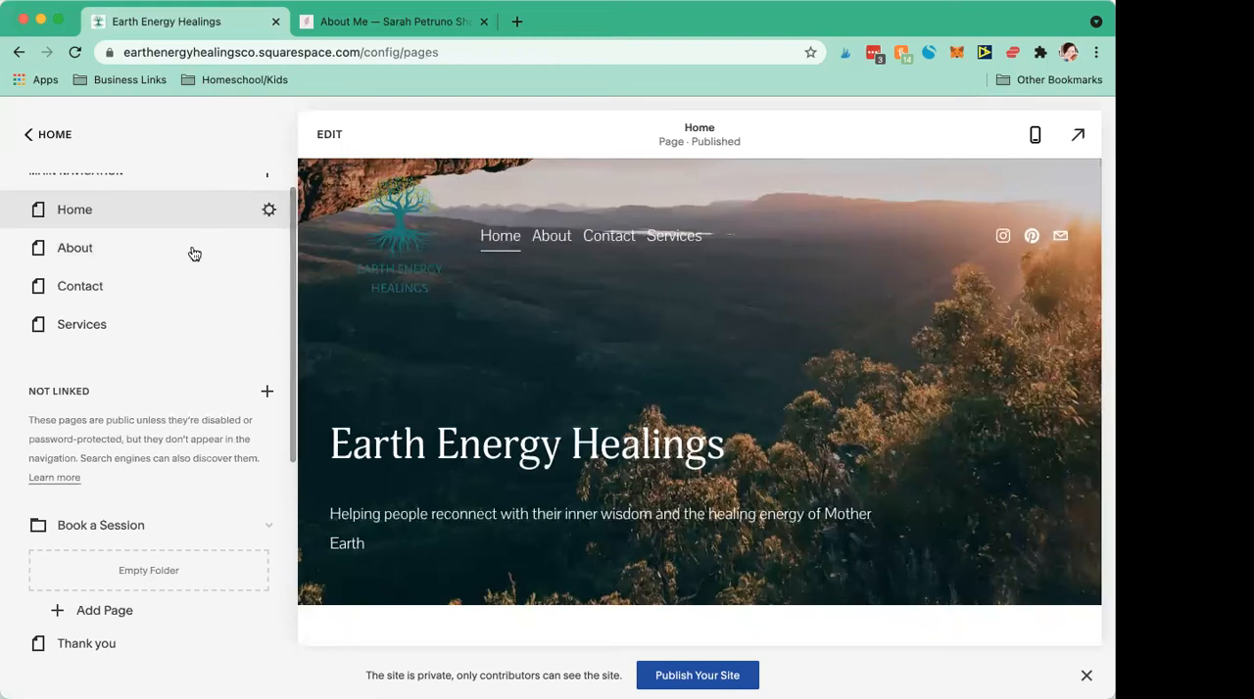
scroll(193, 255, up, 1)
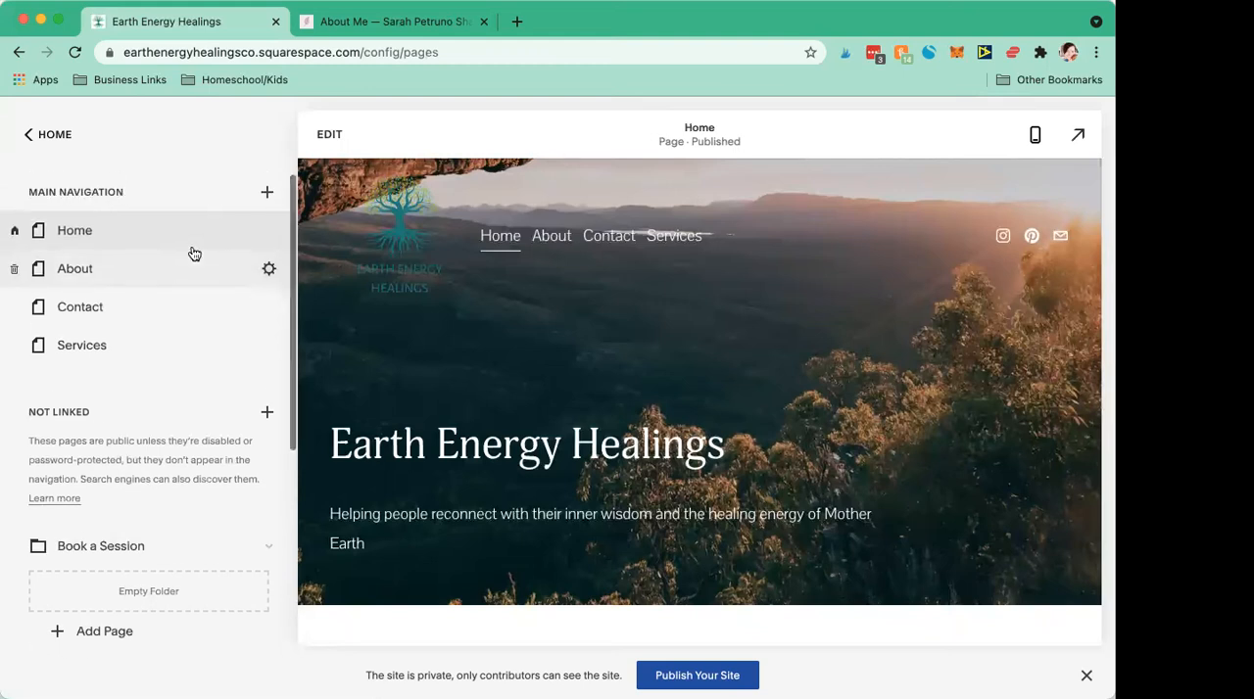
Step: Add a blog page with the Blog 3 layout to the unlinked pages after comparing the available blog layouts
click(267, 193)
click(243, 151)
click(267, 420)
click(221, 323)
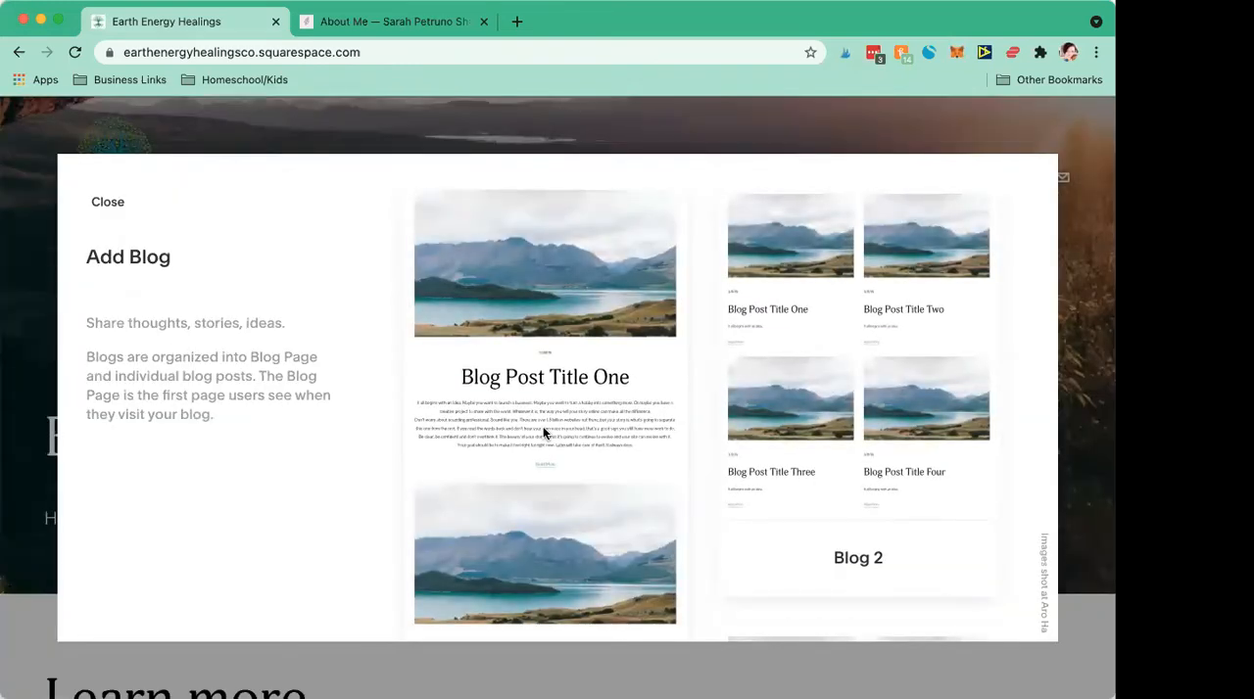
scroll(654, 410, down, 3)
scroll(654, 409, down, 5)
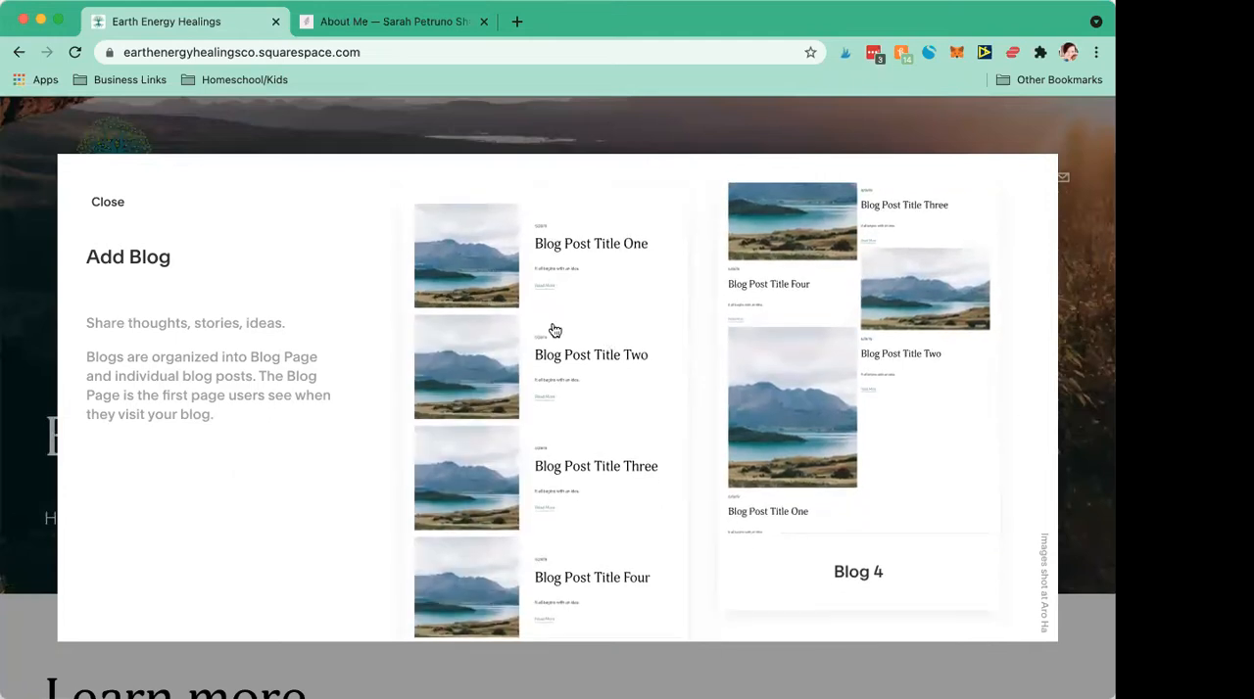
scroll(831, 406, down, 1)
scroll(831, 406, up, 10)
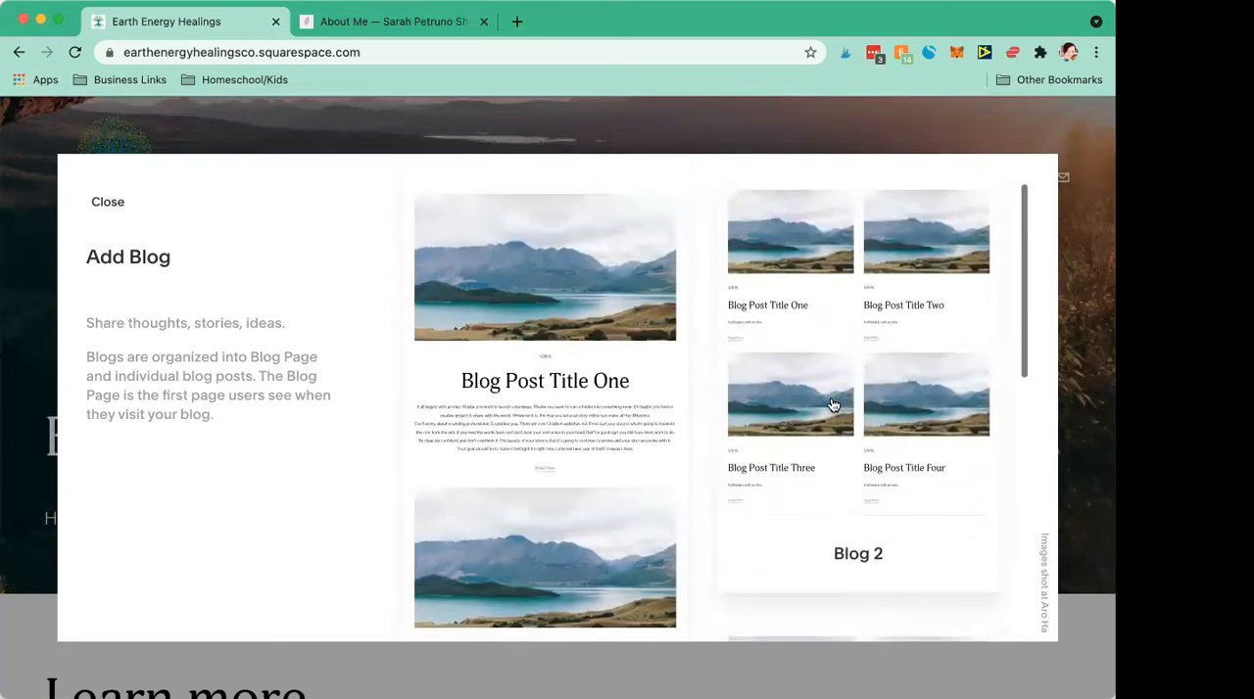
scroll(833, 406, down, 5)
scroll(630, 375, down, 1)
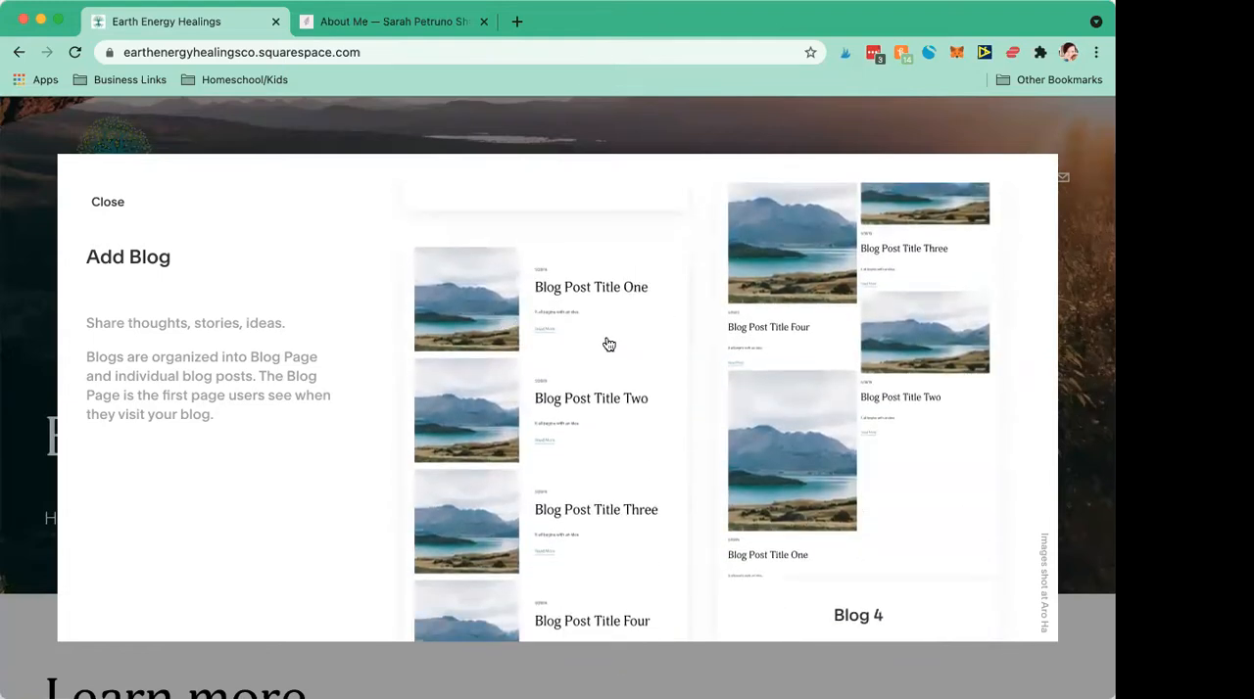
key(Escape)
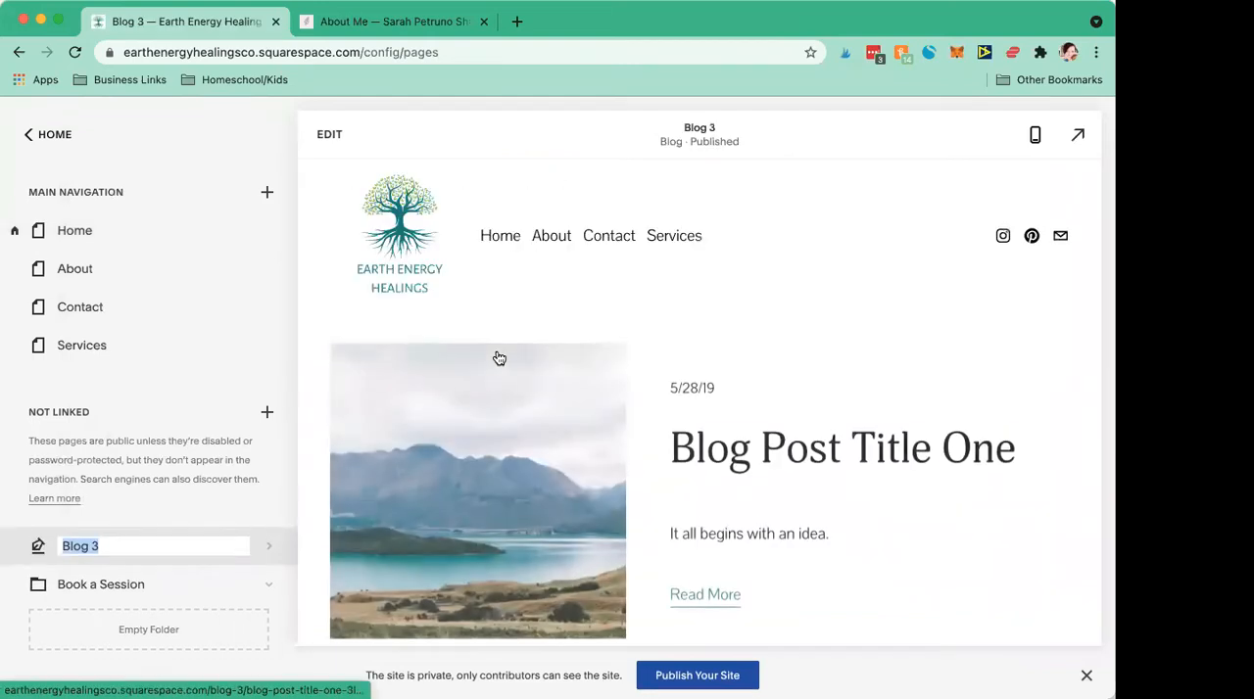
Step: Rename the new blog page to Blog and move it into the main navigation below Services
scroll(760, 487, down, 5)
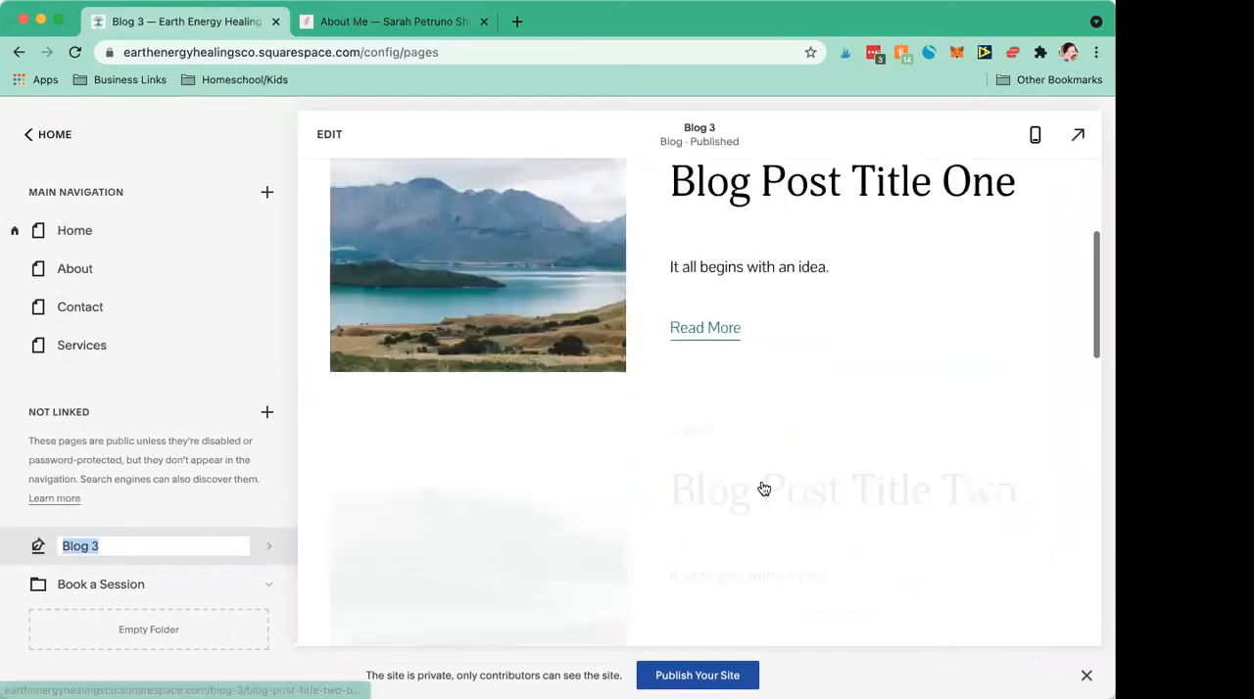
scroll(760, 487, up, 4)
click(141, 544)
key(BackSpace)
key(Return)
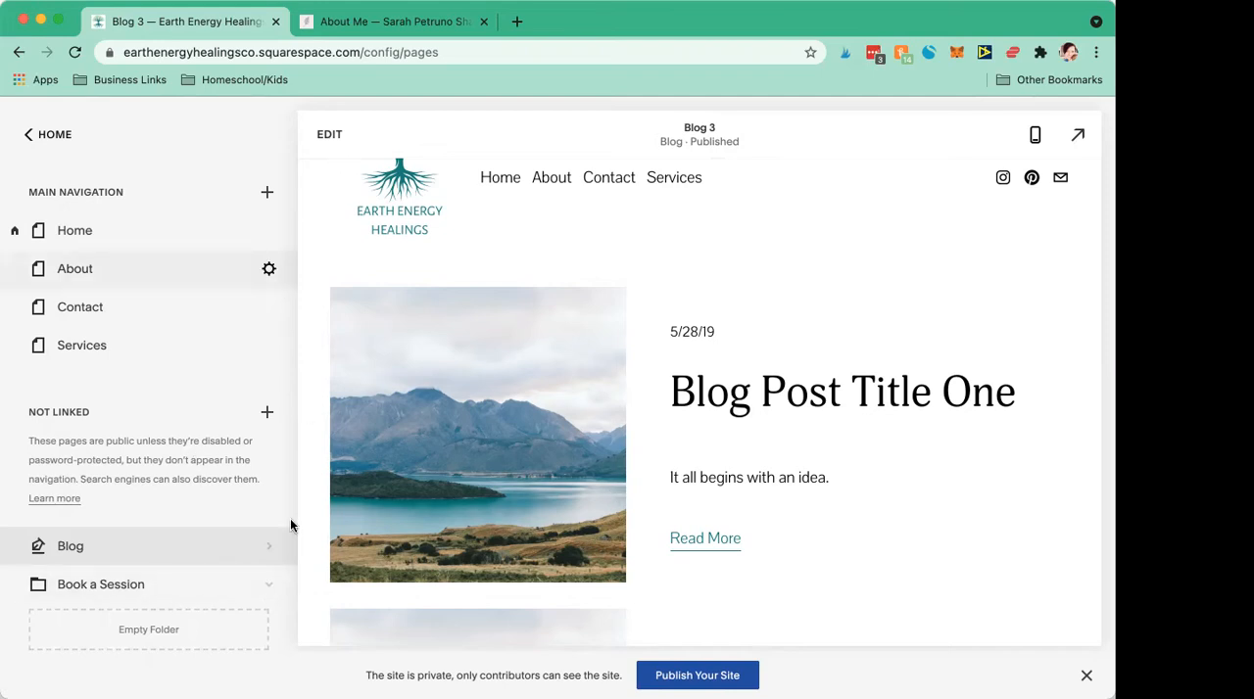
drag(156, 550, 151, 390)
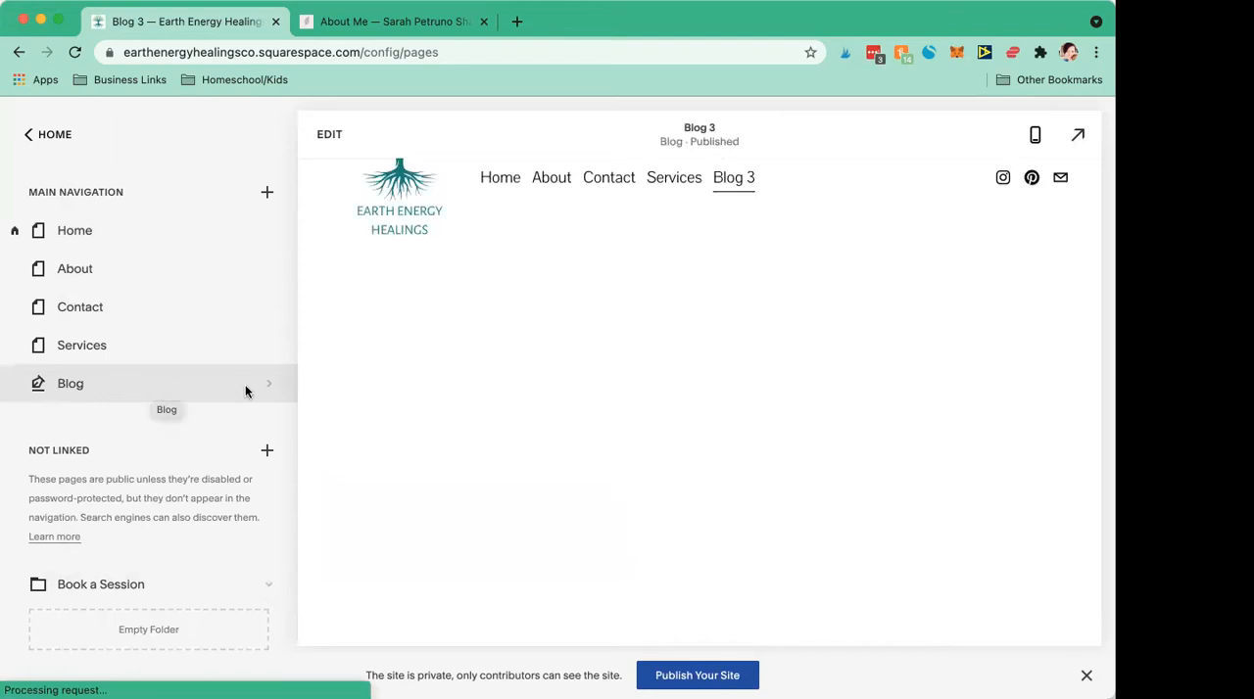
Step: Remove the demo pages Blog and Get Started from the unlinked pages, confirming each removal
scroll(115, 529, down, 5)
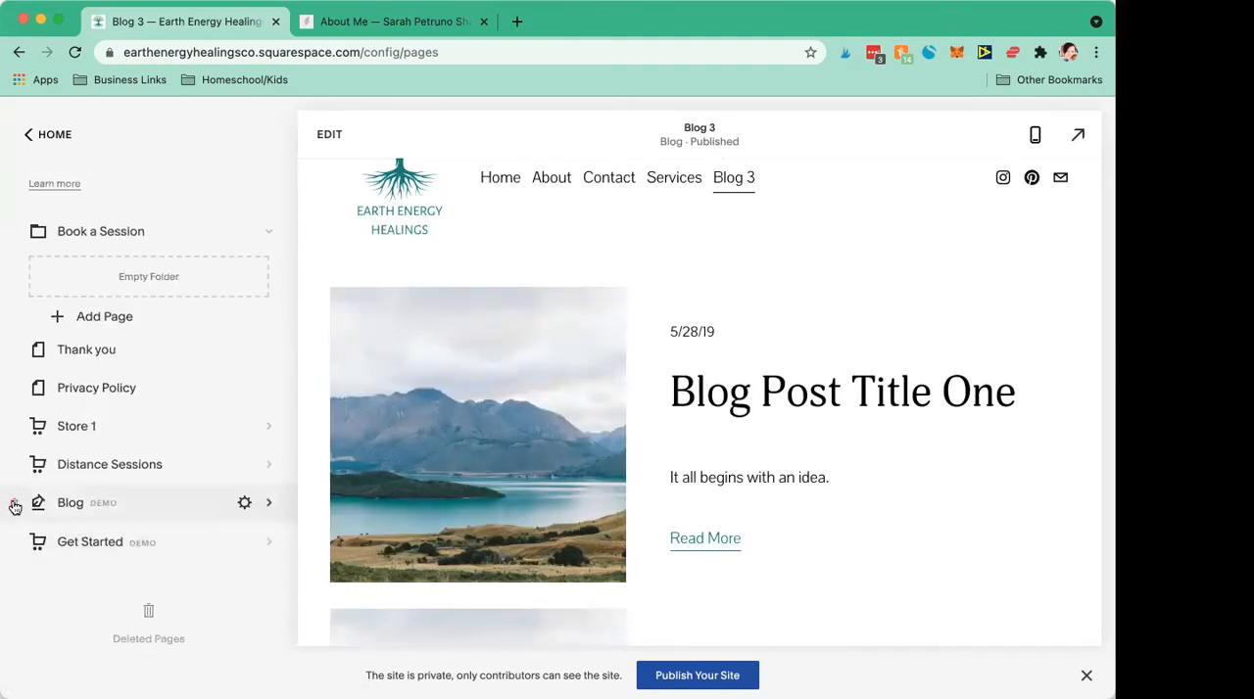
click(14, 507)
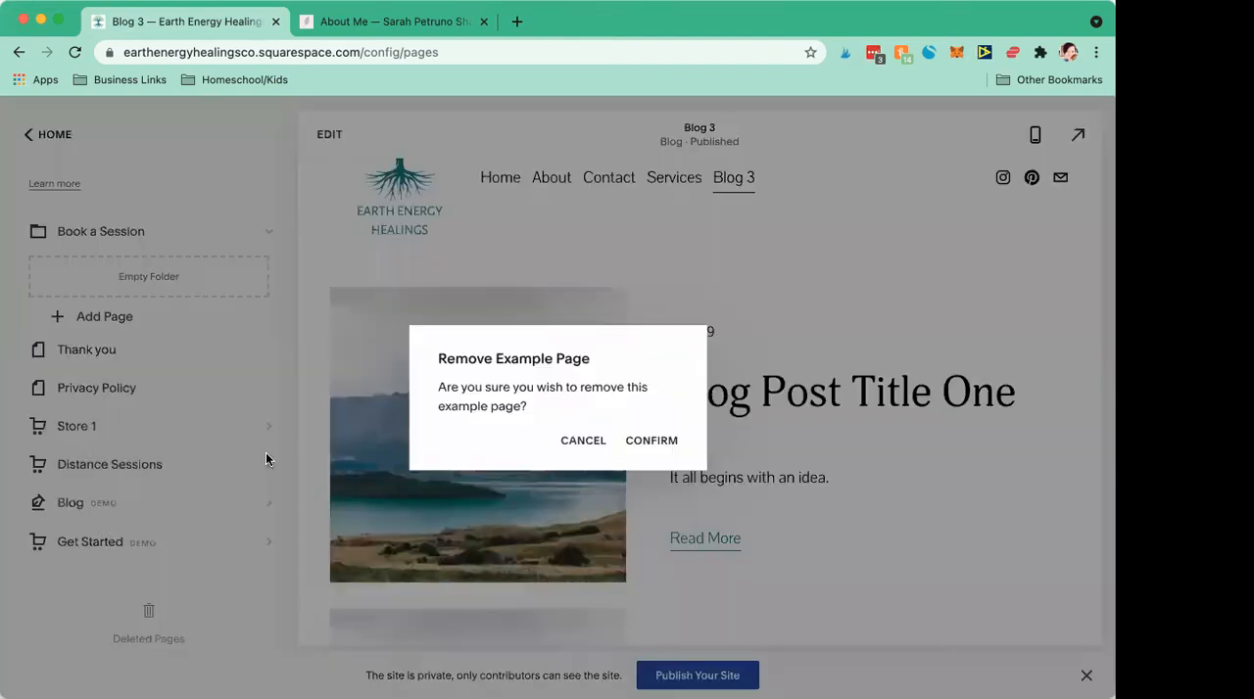
click(640, 441)
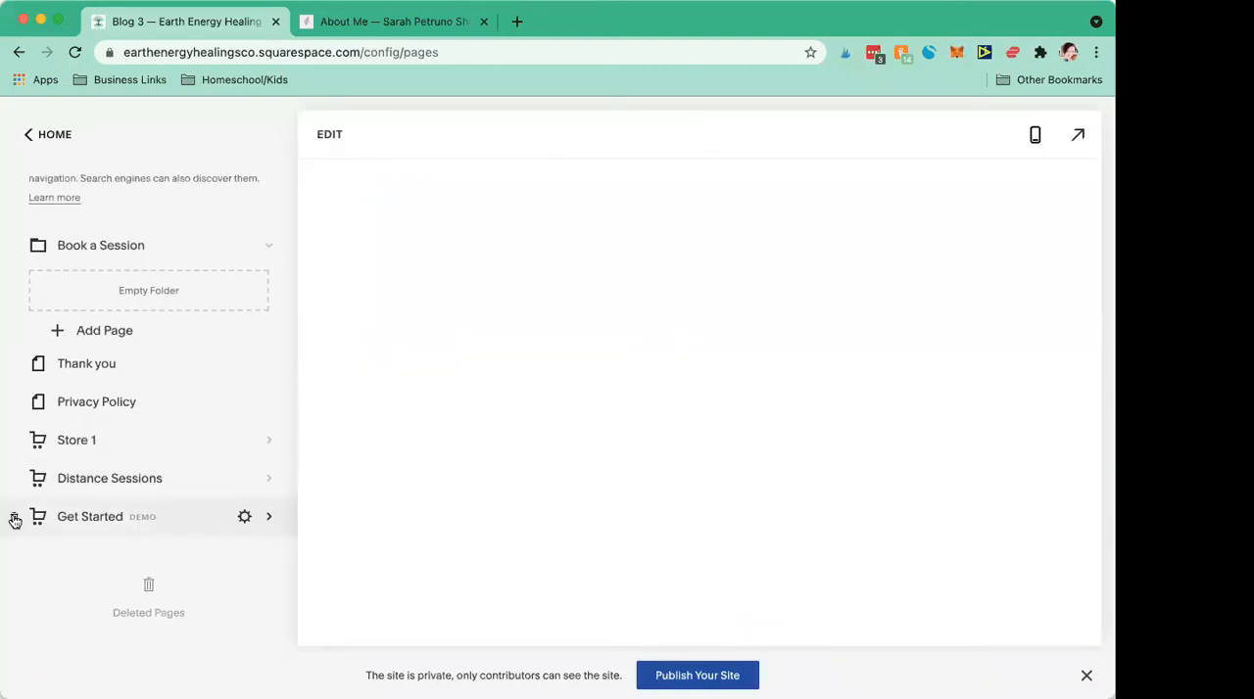
click(15, 518)
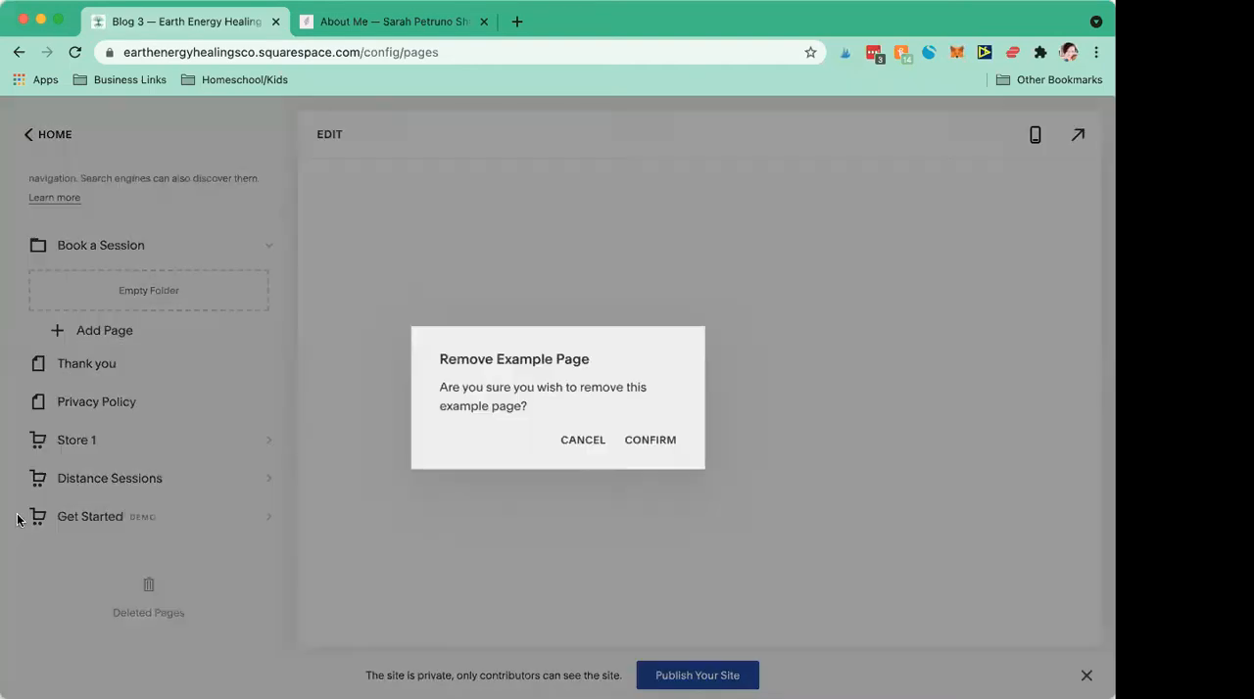
click(650, 442)
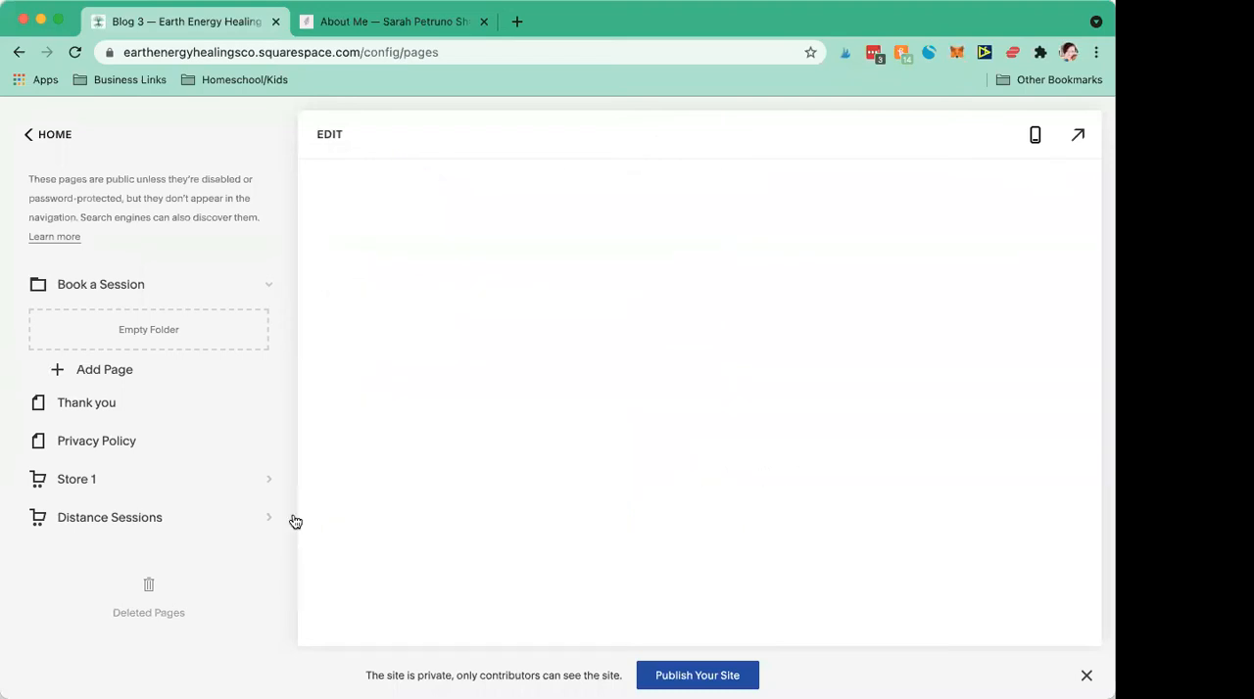
Step: Delete the Store 1 page from the unlinked pages and confirm the deletion
scroll(294, 522, up, 4)
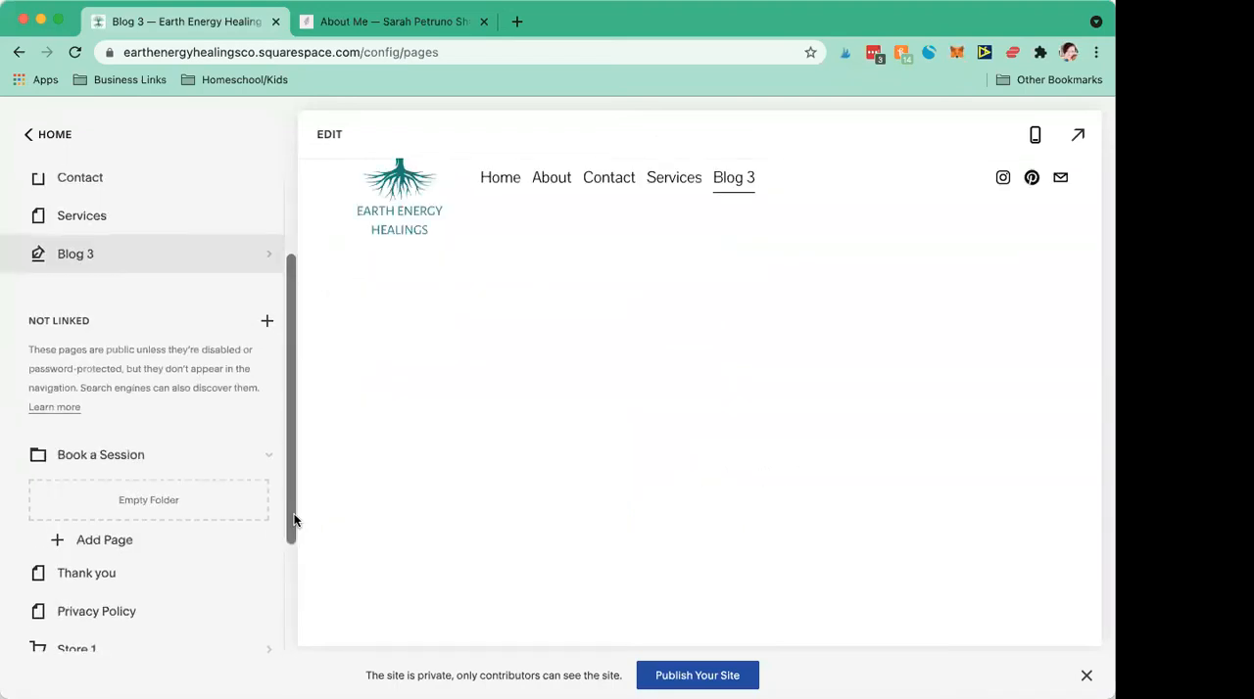
scroll(294, 519, up, 3)
scroll(294, 519, down, 6)
click(13, 484)
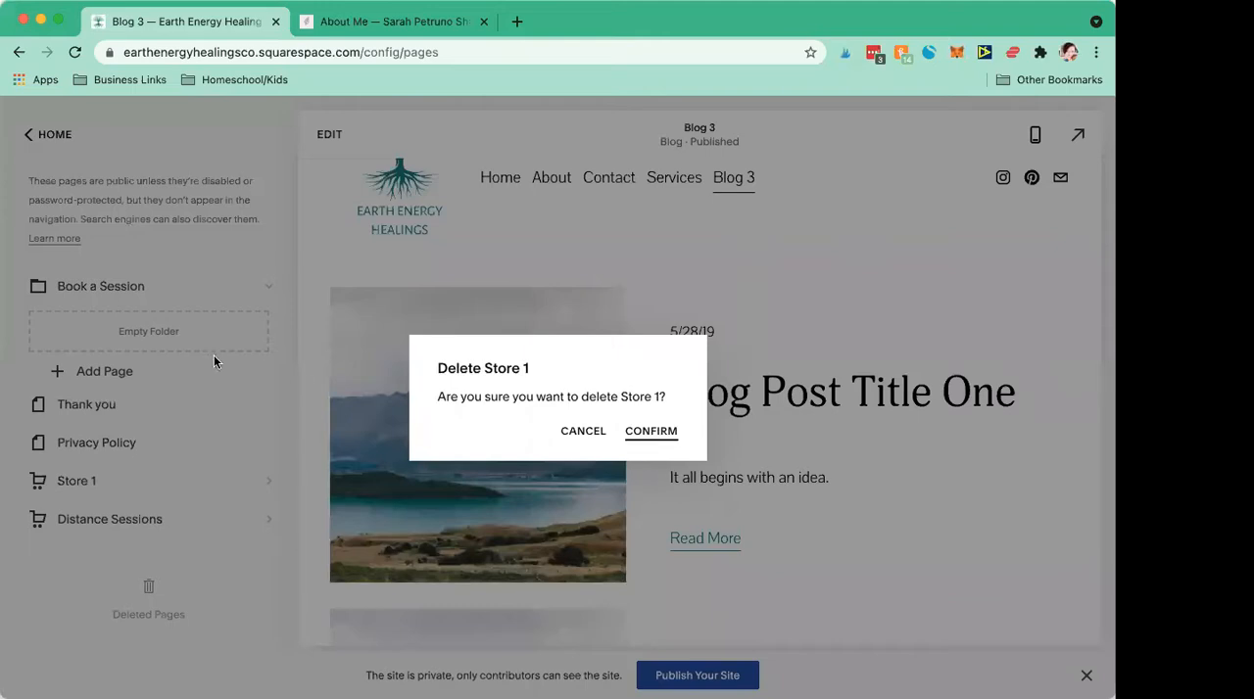
key(Return)
Step: Open the post management of the new blog page and delete the sample post Blog Post Title Two
scroll(215, 353, up, 7)
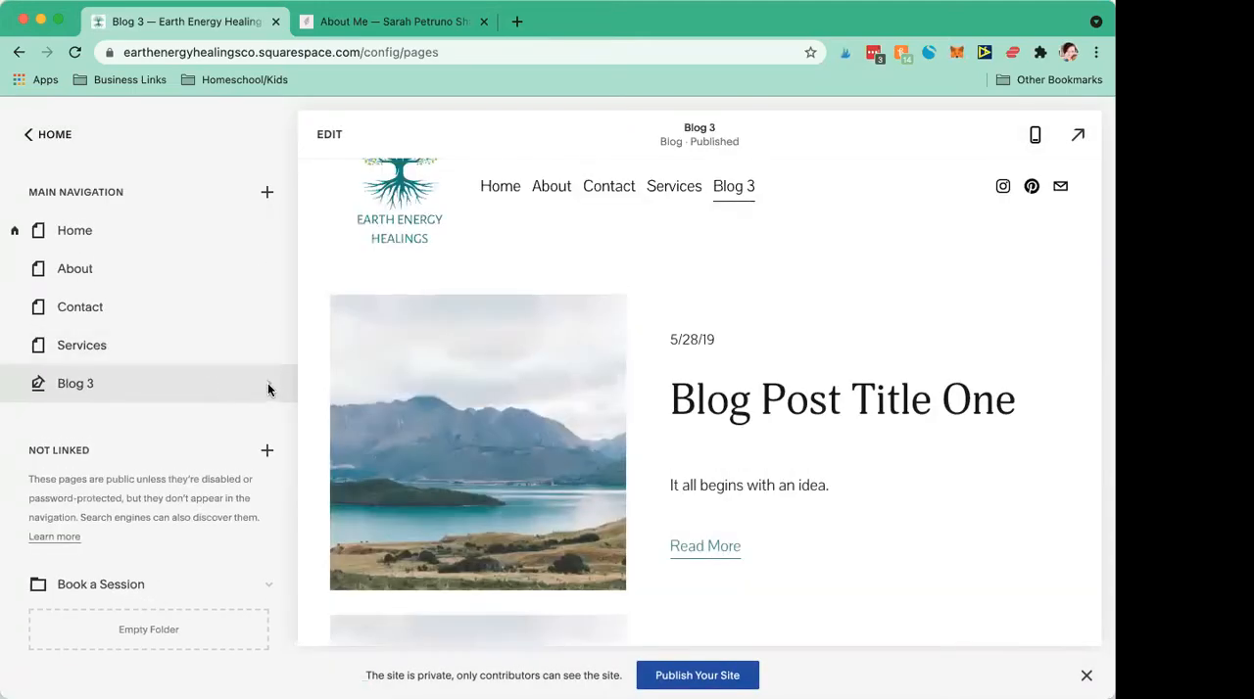
click(331, 137)
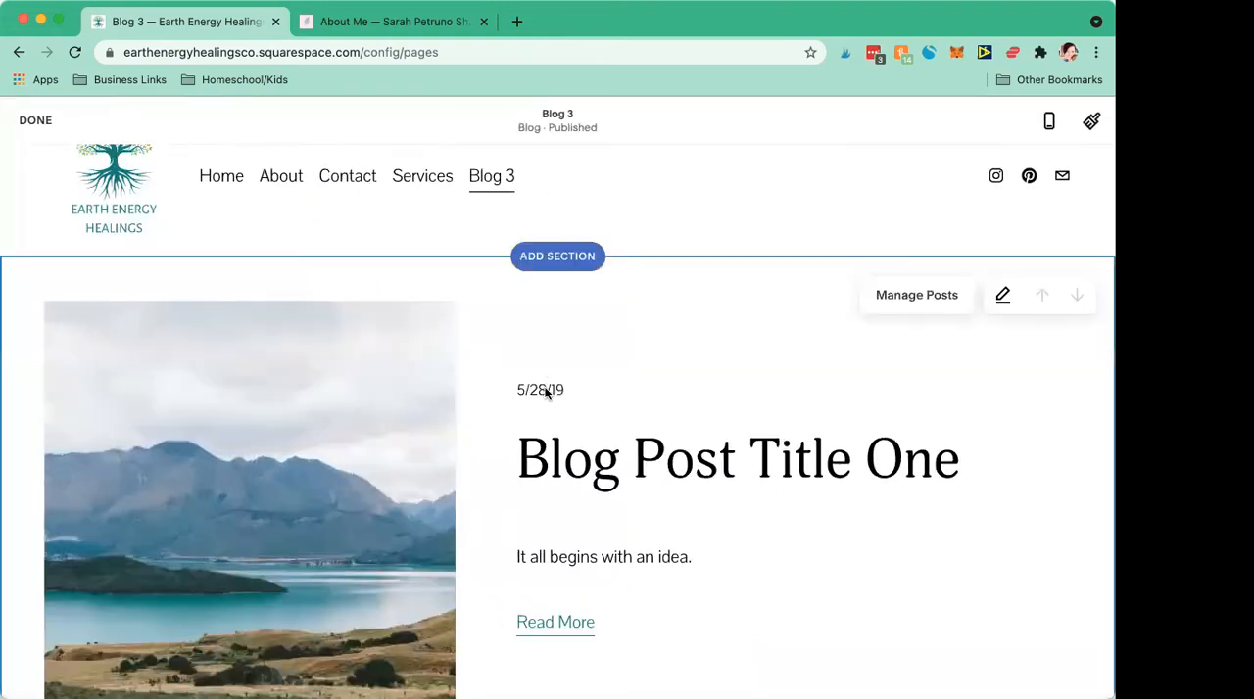
click(903, 300)
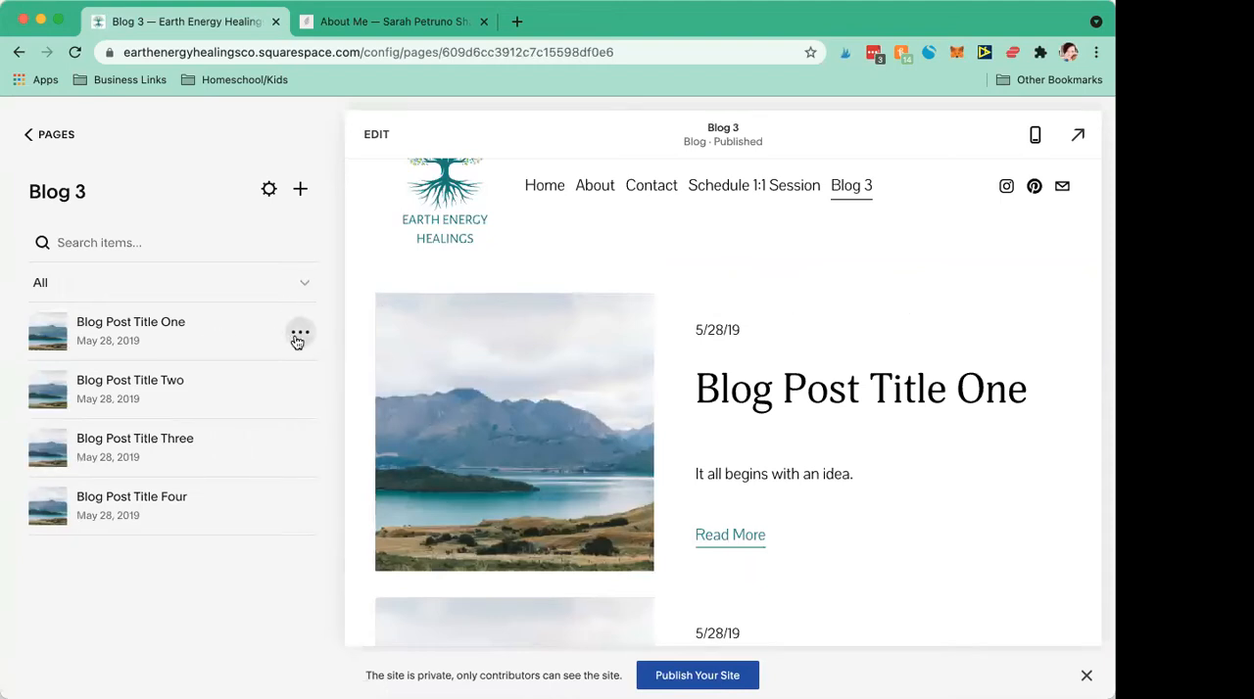
click(296, 388)
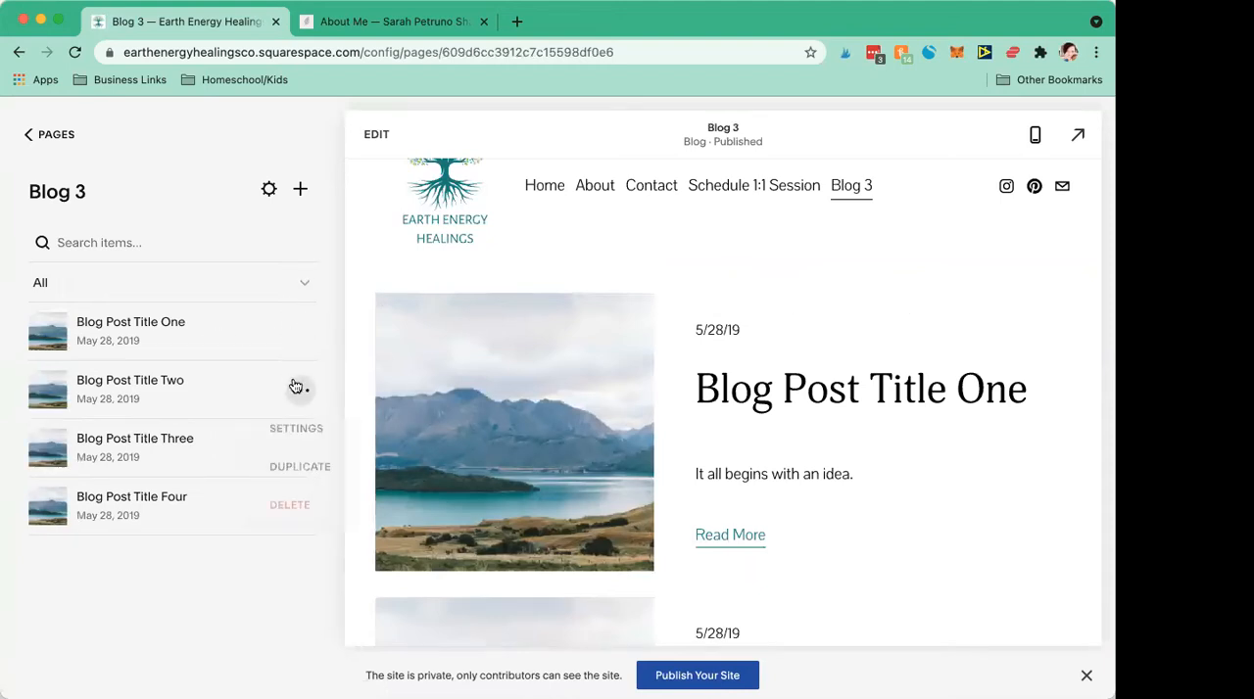
click(292, 505)
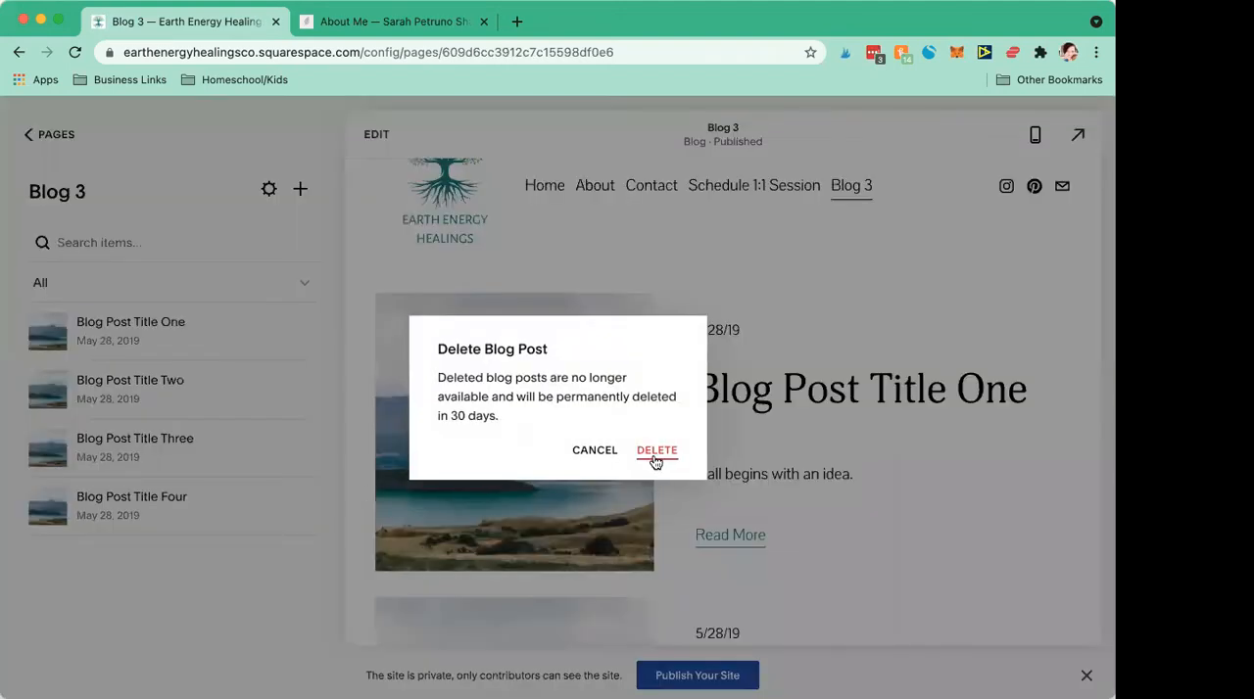
click(654, 457)
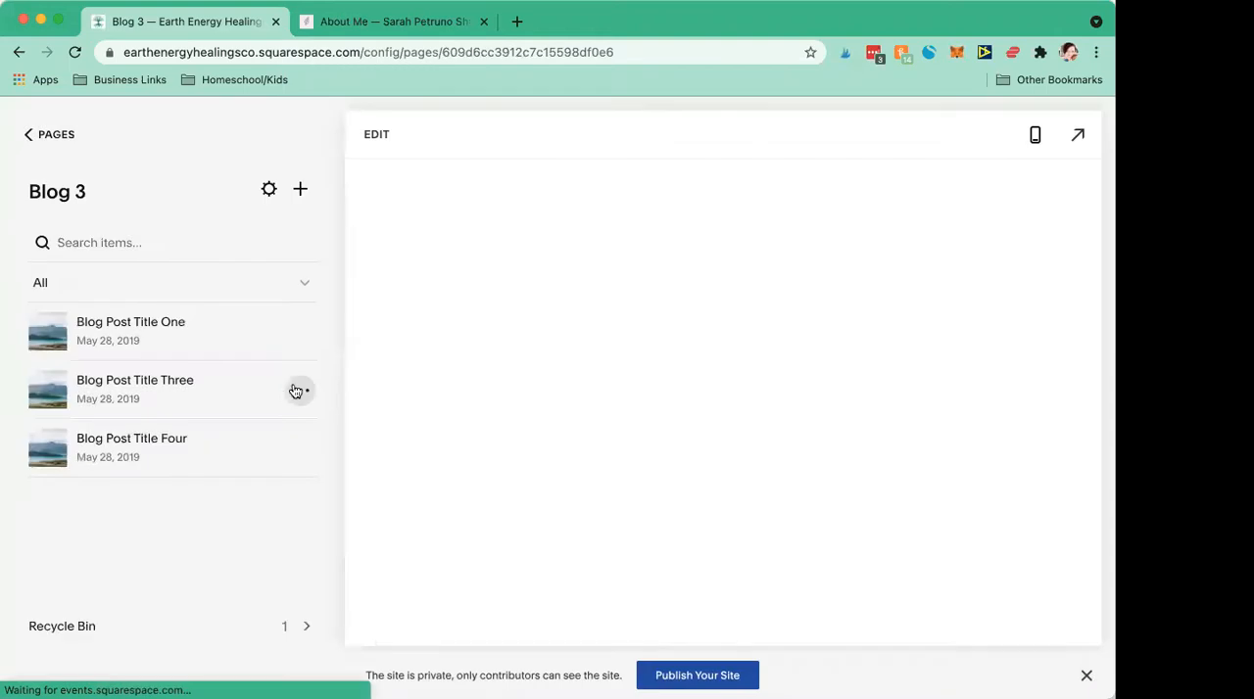
Step: Delete the sample posts Blog Post Title Three and Blog Post Title Four from the blog
click(297, 391)
click(289, 505)
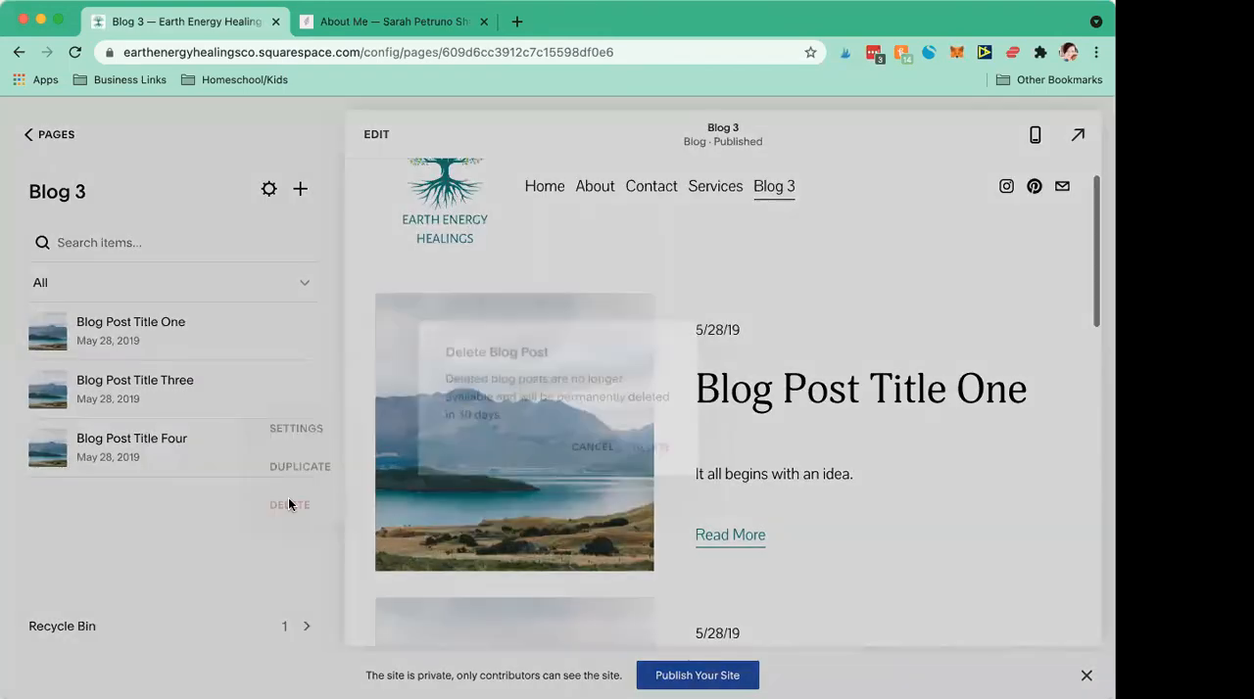
click(653, 457)
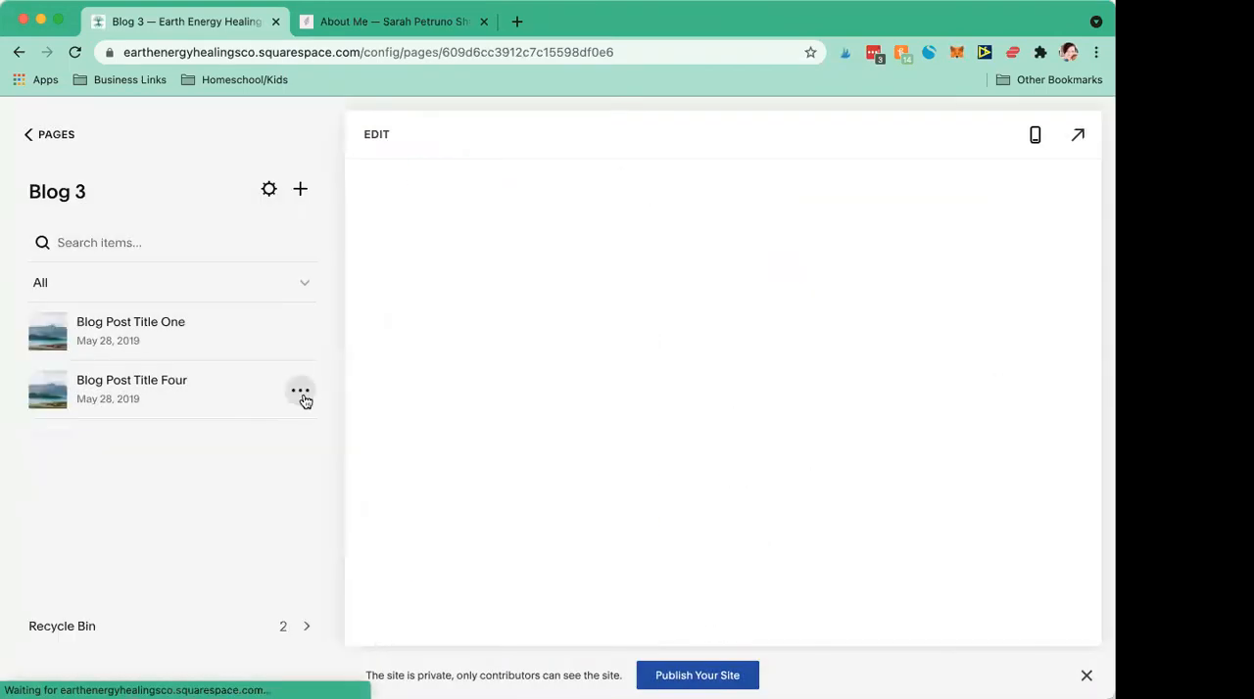
click(301, 392)
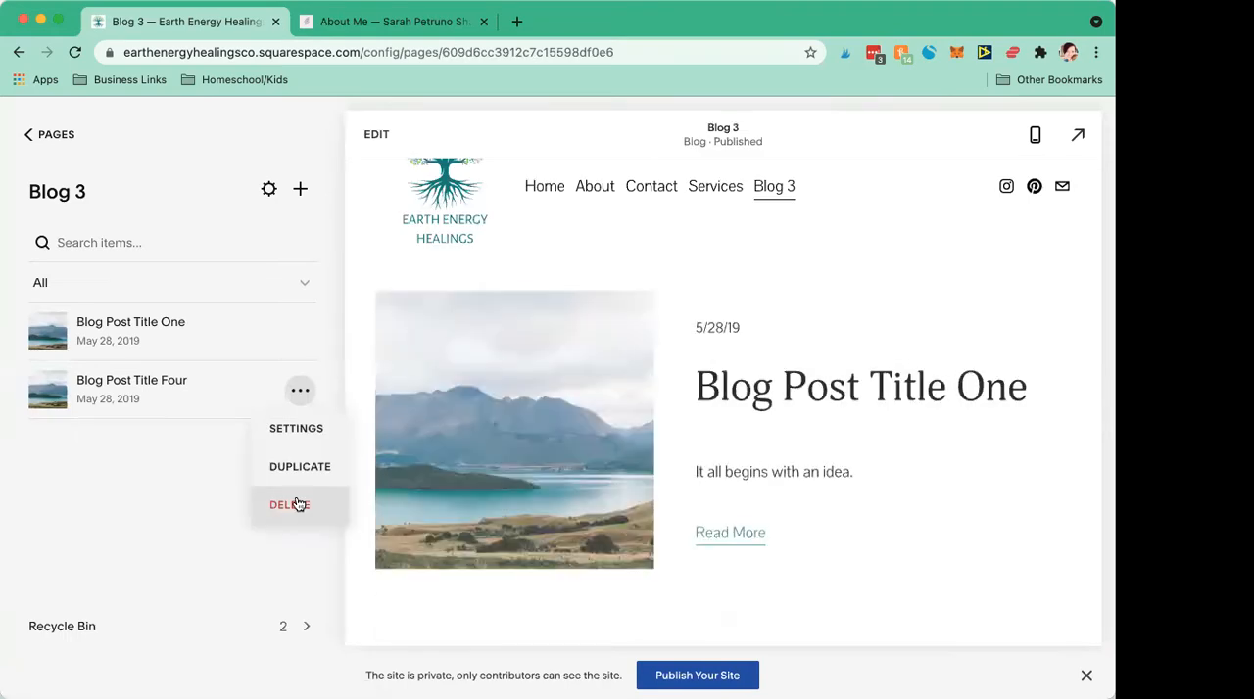
click(298, 503)
click(654, 456)
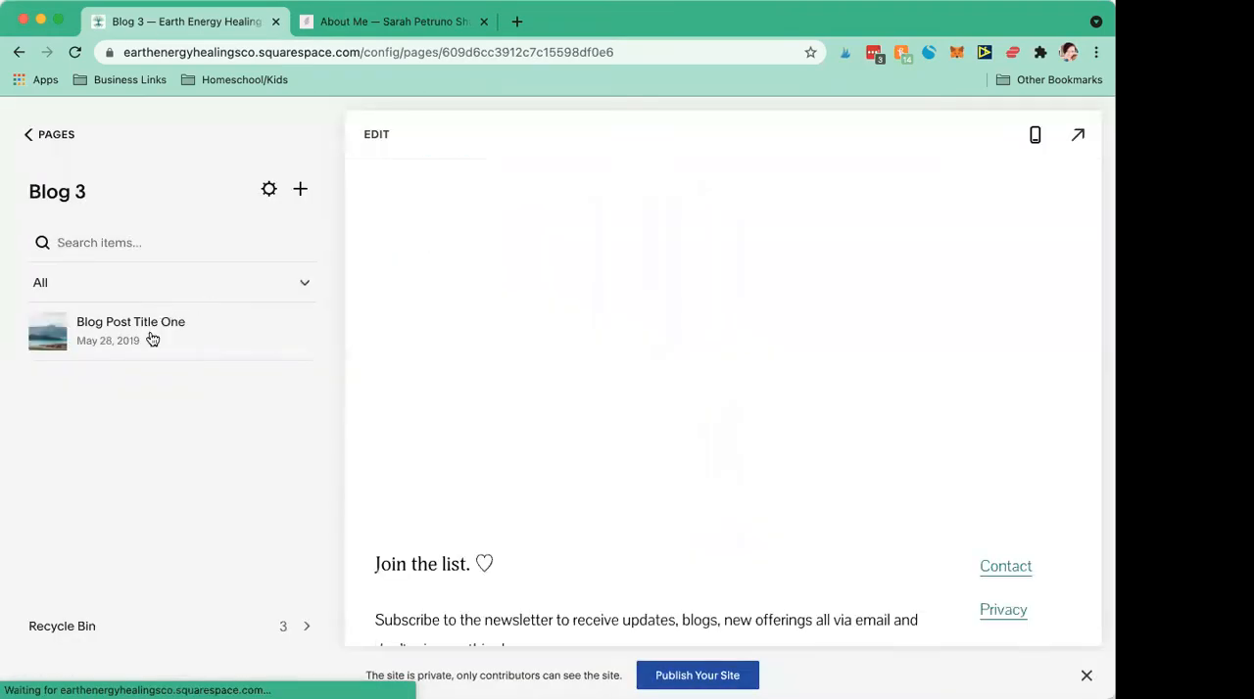
Step: Open Blog Post Title One for editing and view the content blocks that can be inserted above its body text
click(147, 331)
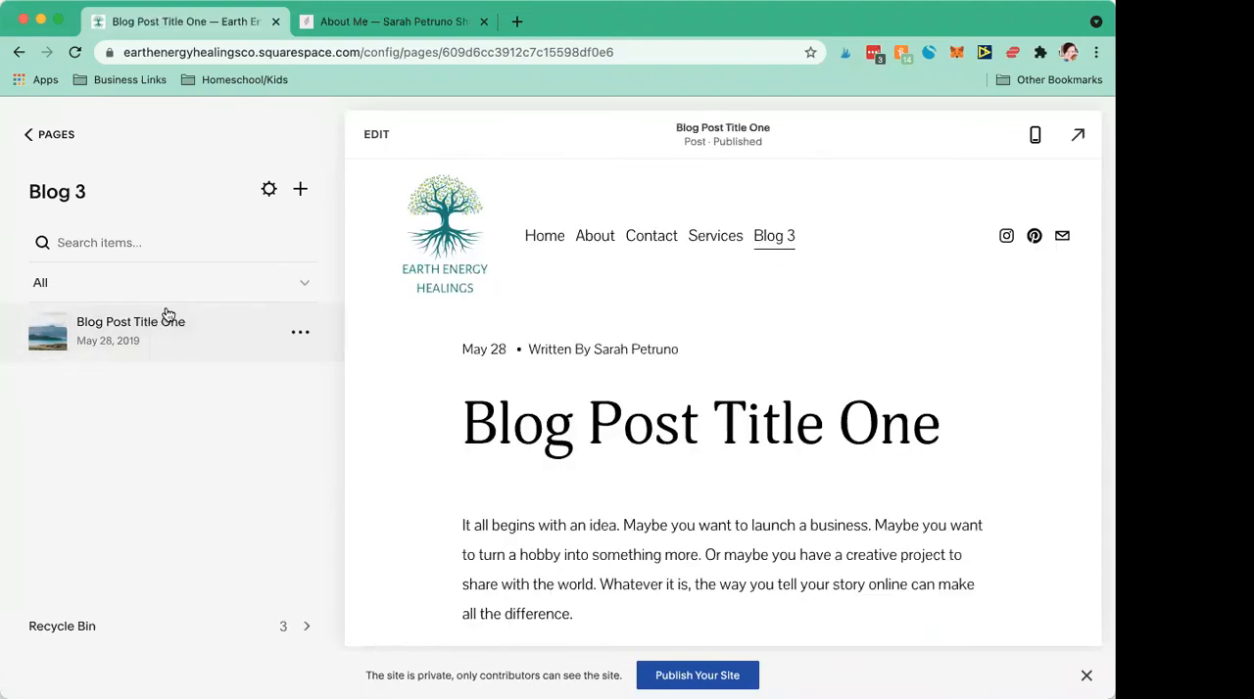
click(366, 127)
triple_click(346, 449)
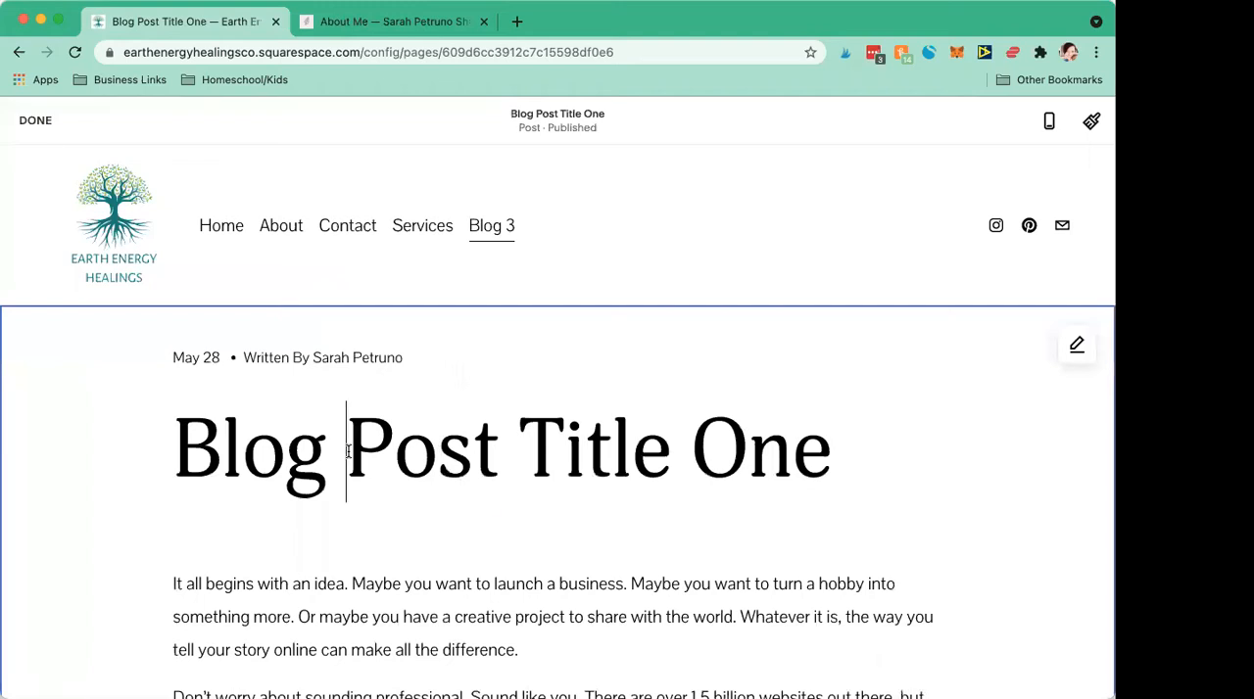
scroll(347, 450, down, 15)
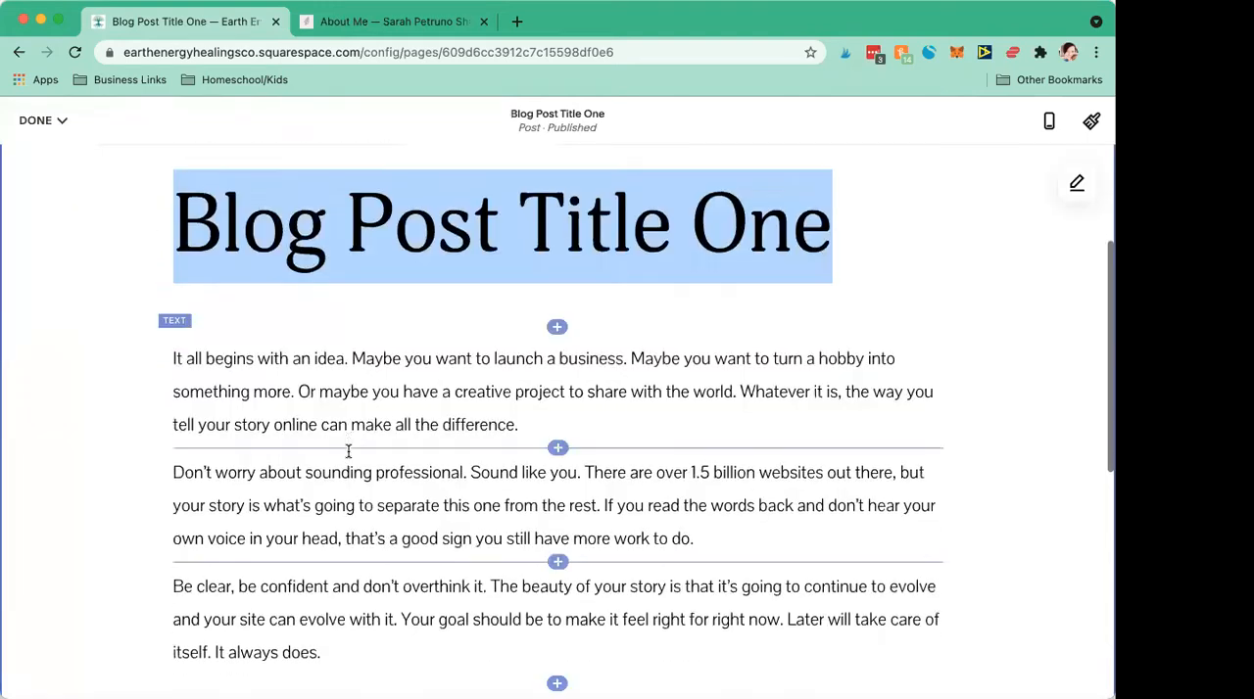
scroll(373, 360, up, 5)
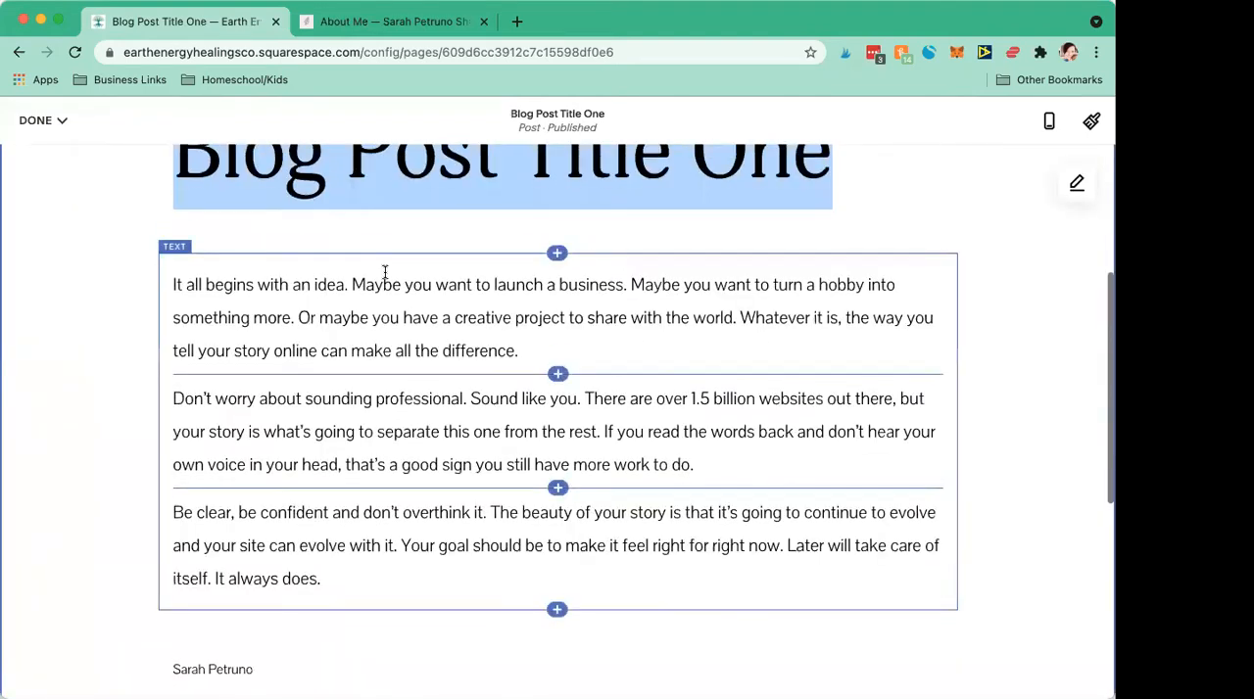
click(557, 263)
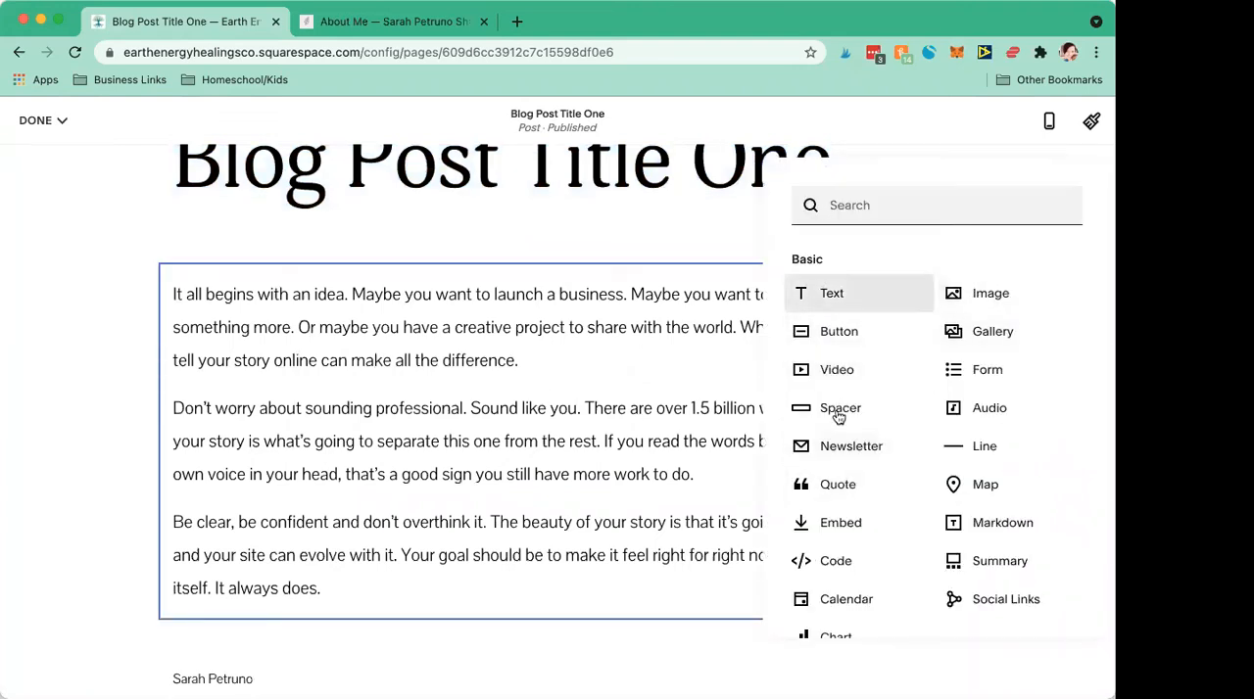
click(515, 390)
scroll(515, 391, up, 3)
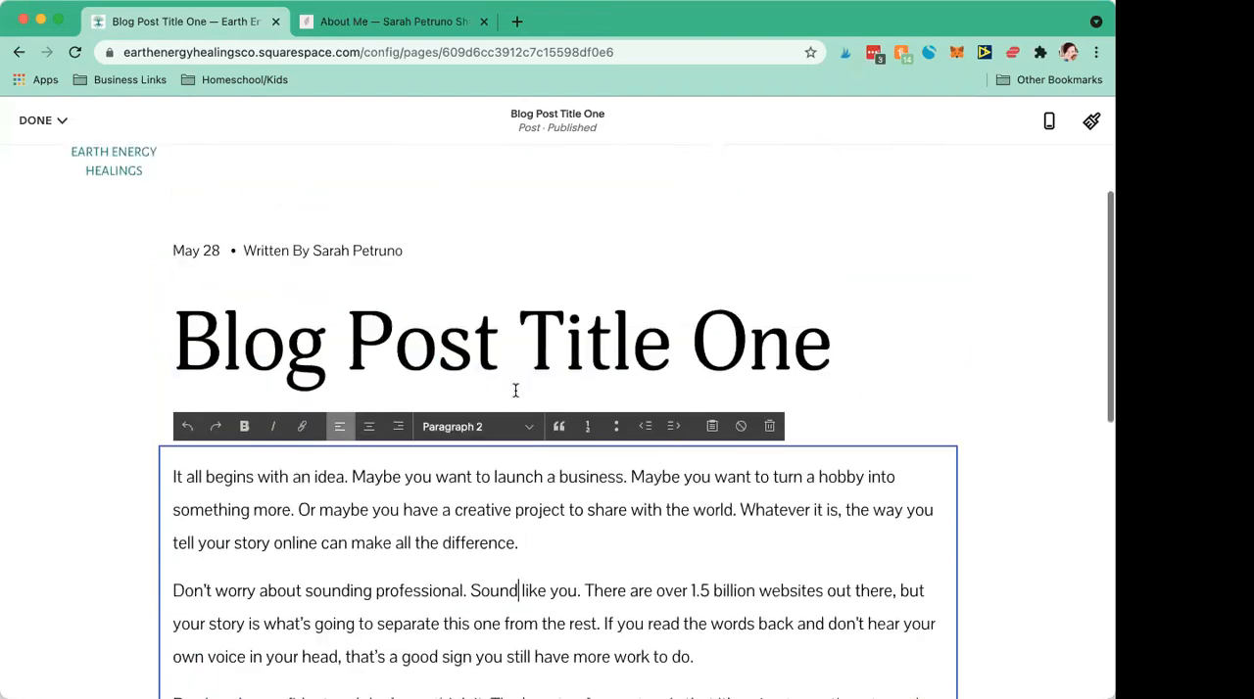
Step: Replace the blog post's title with "How to Open Your Root Chakra"
triple_click(420, 347)
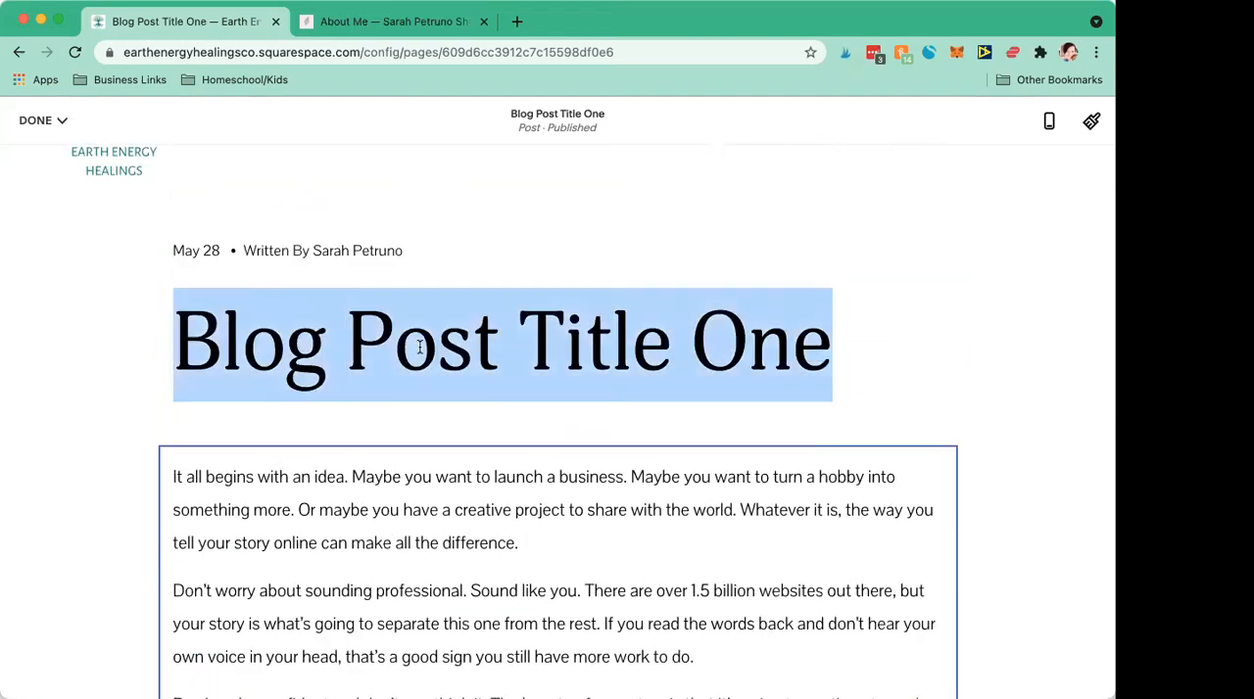
text(How)
text(to B)
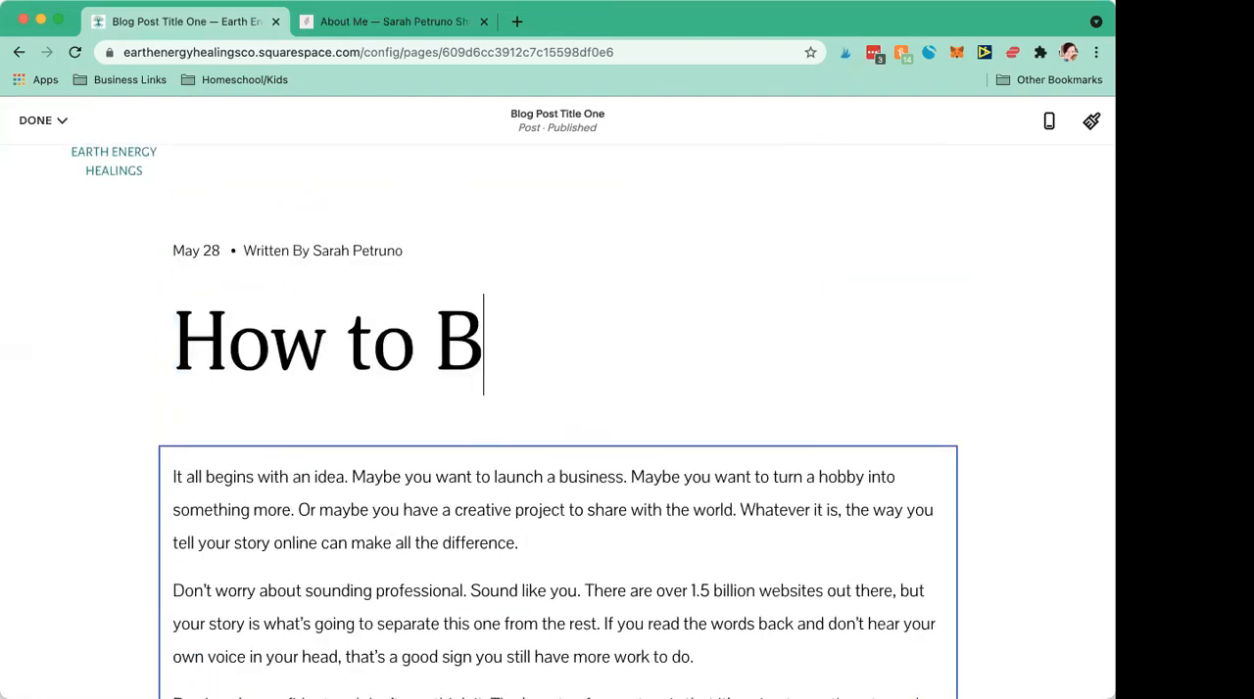
key(BackSpace)
text(O)
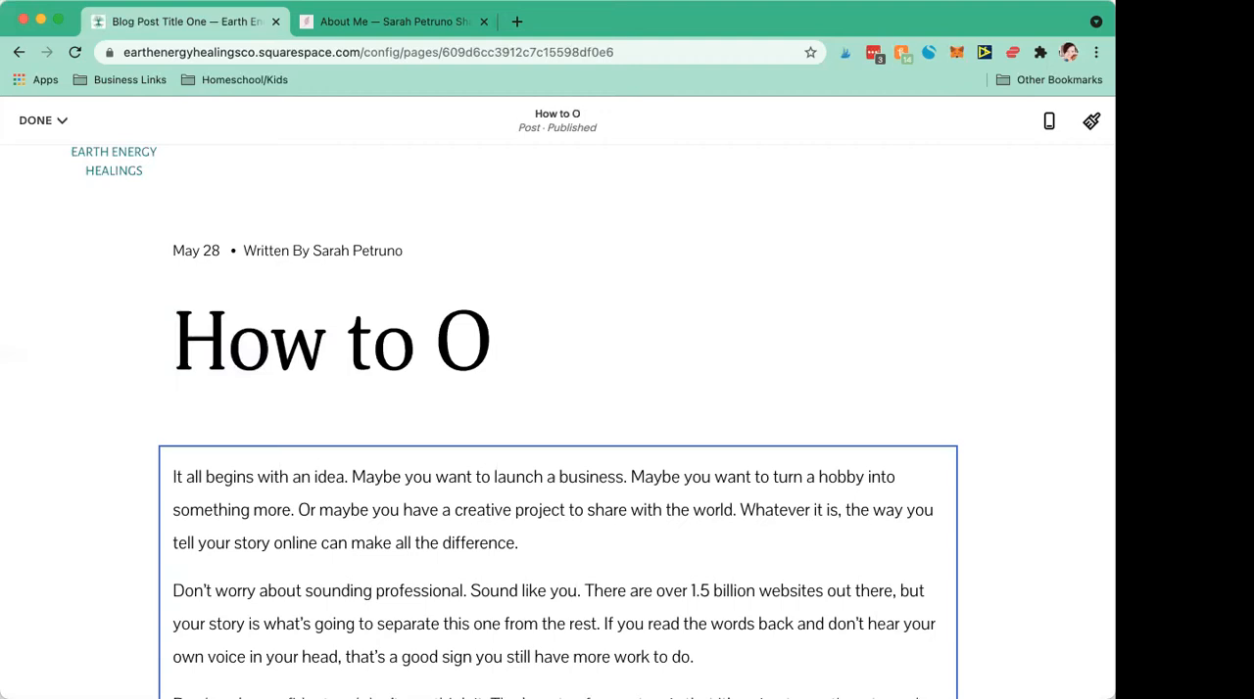
text(pen Your Root Chakra)
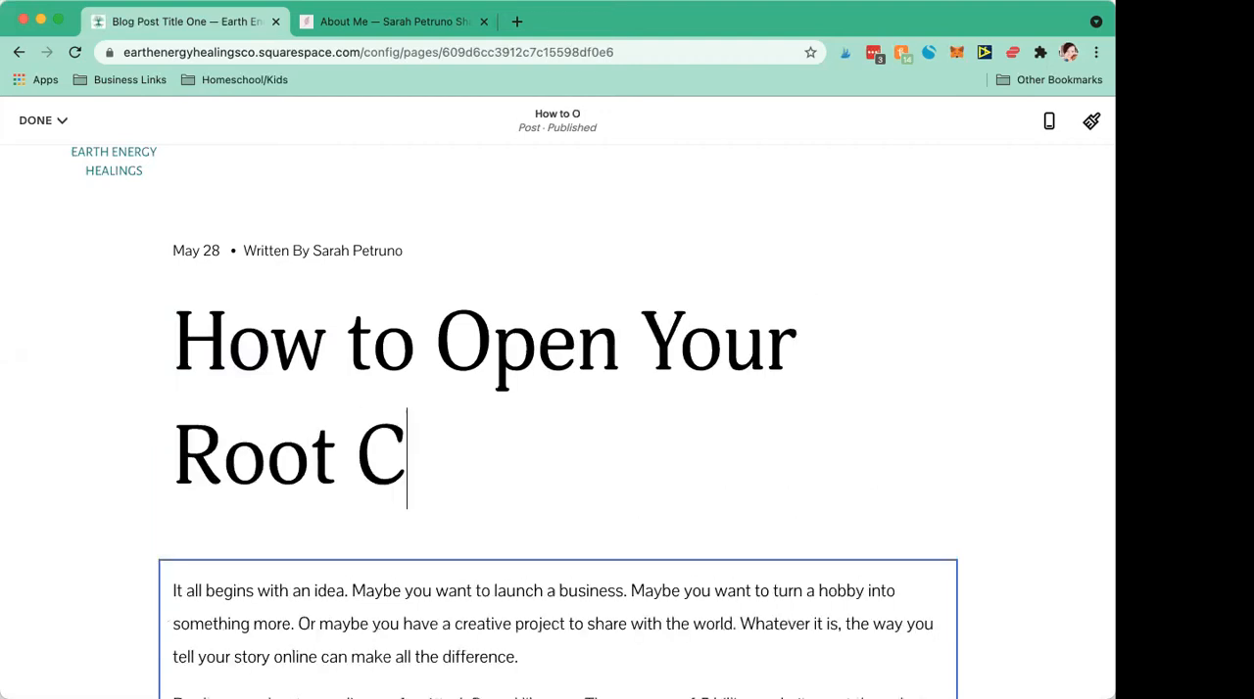
Step: Examine the blog post's sample body paragraphs, their text formatting options and the insertion point above them
click(806, 385)
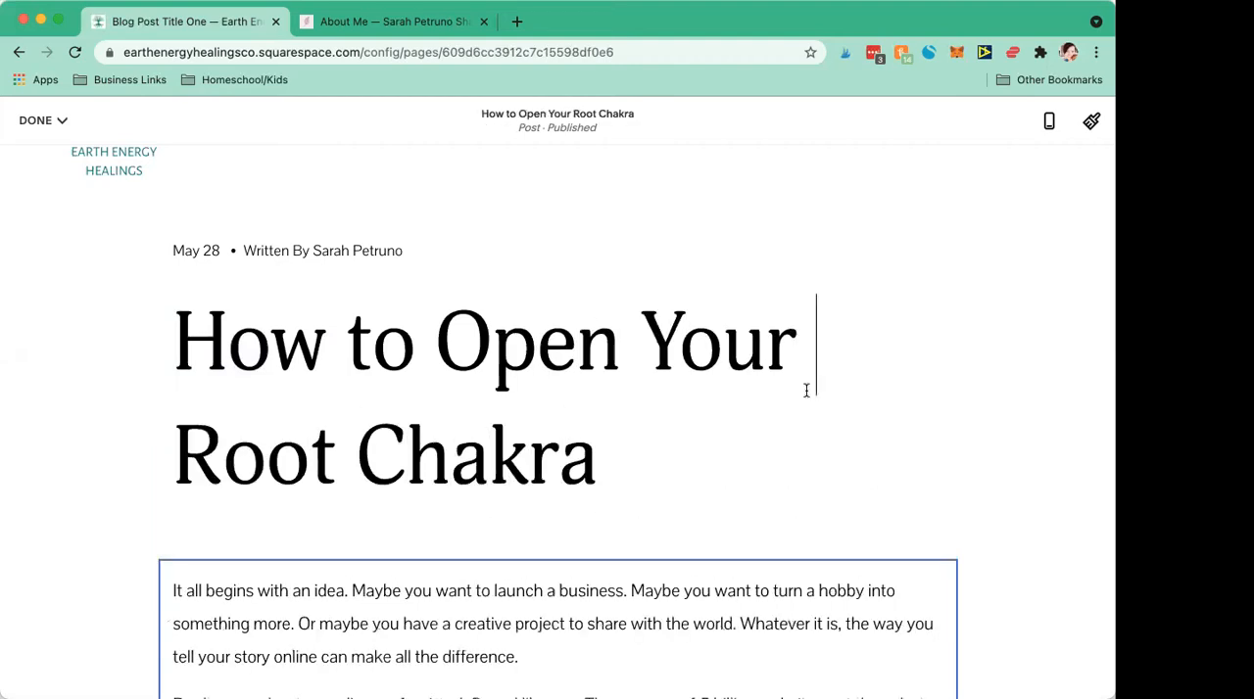
scroll(806, 388, down, 4)
triple_click(554, 419)
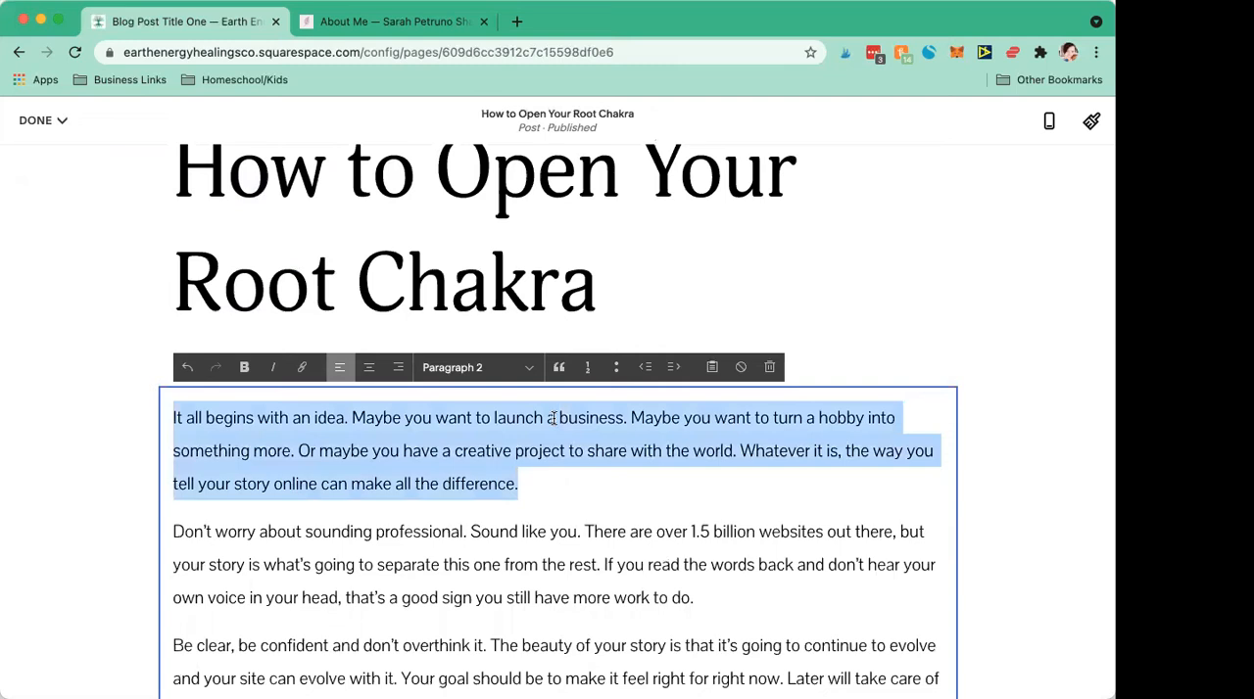
click(538, 511)
scroll(533, 516, down, 3)
drag(342, 440, 262, 325)
click(262, 325)
scroll(359, 372, up, 3)
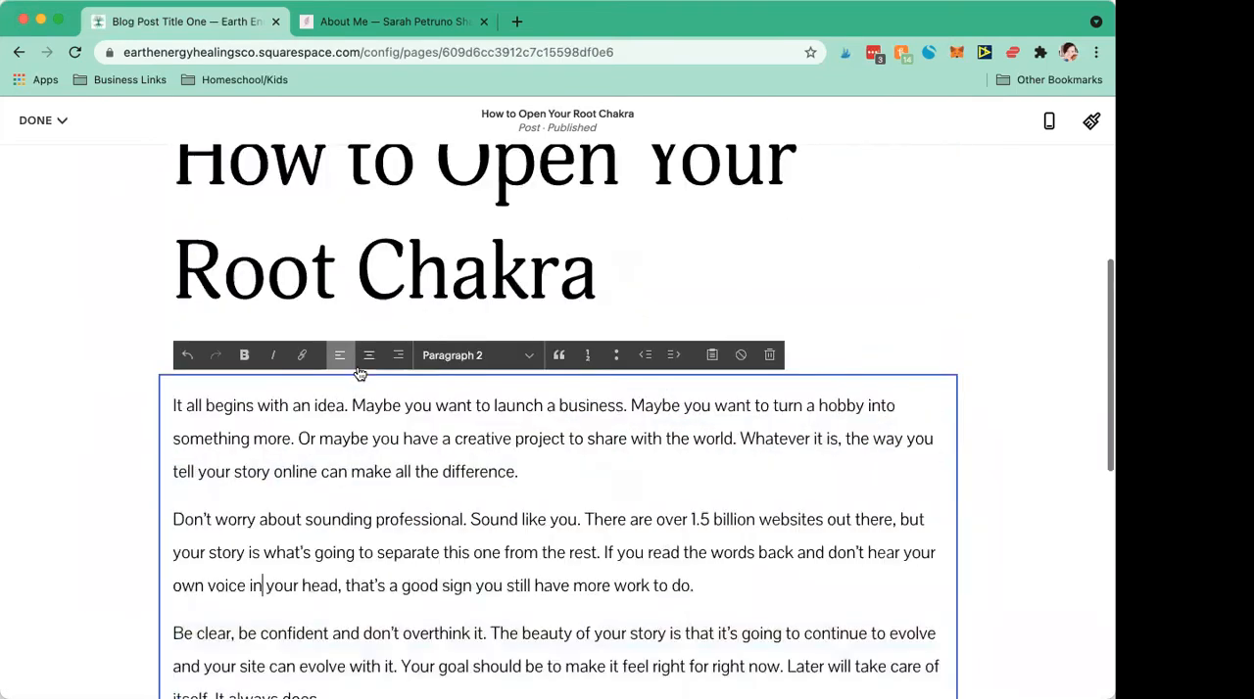
click(604, 464)
scroll(604, 463, up, 1)
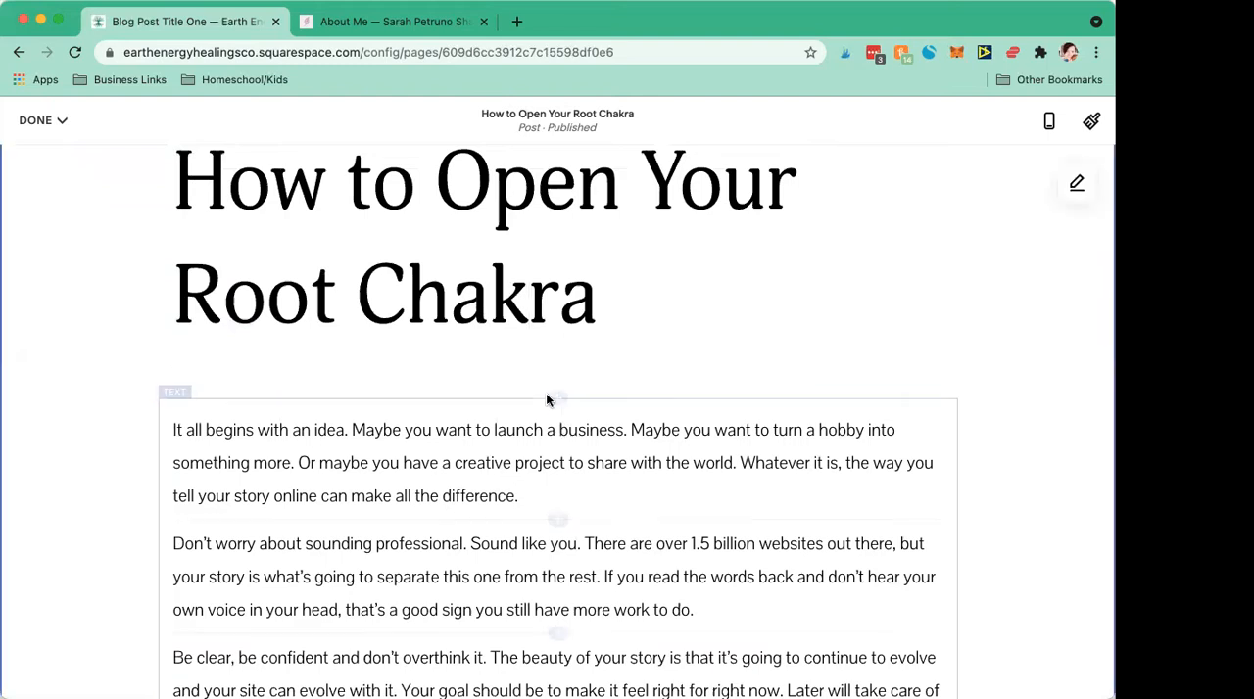
mouse_move(557, 400)
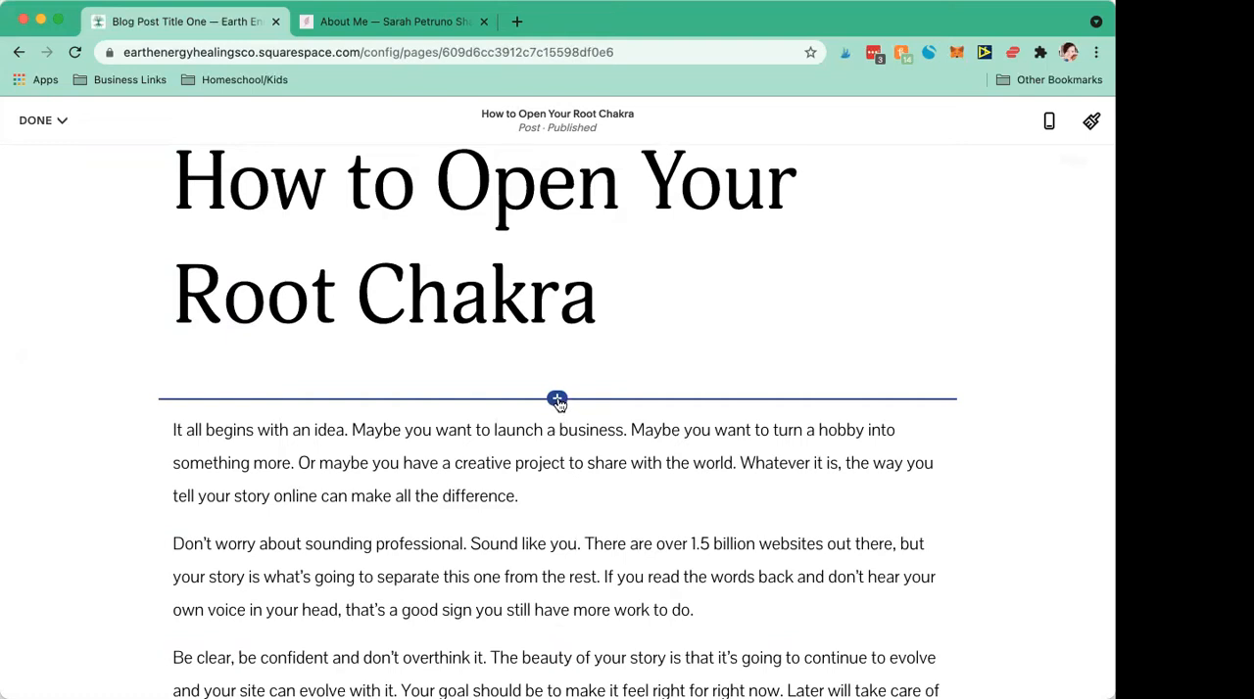
Step: Open Canva in a new browser tab through the address intuitiveincome.co/canva
click(517, 21)
text(in)
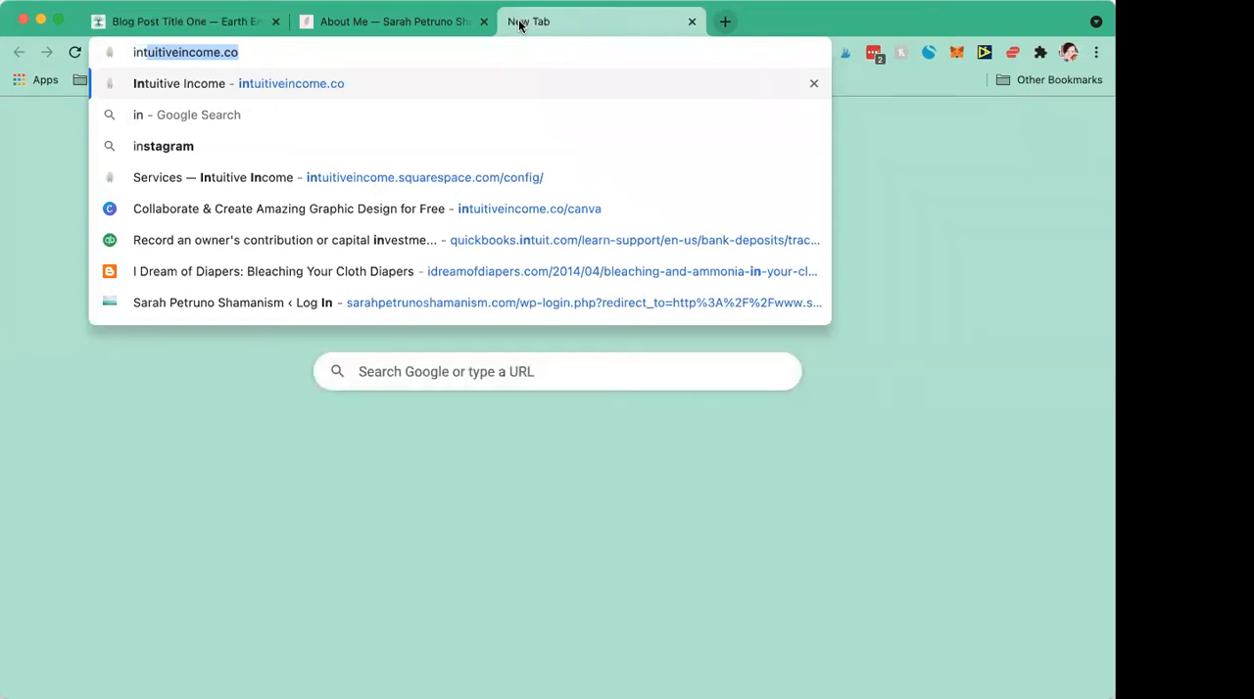
text(tuitiveincomee)
key(BackSpace)
text(.co/canva)
key(Return)
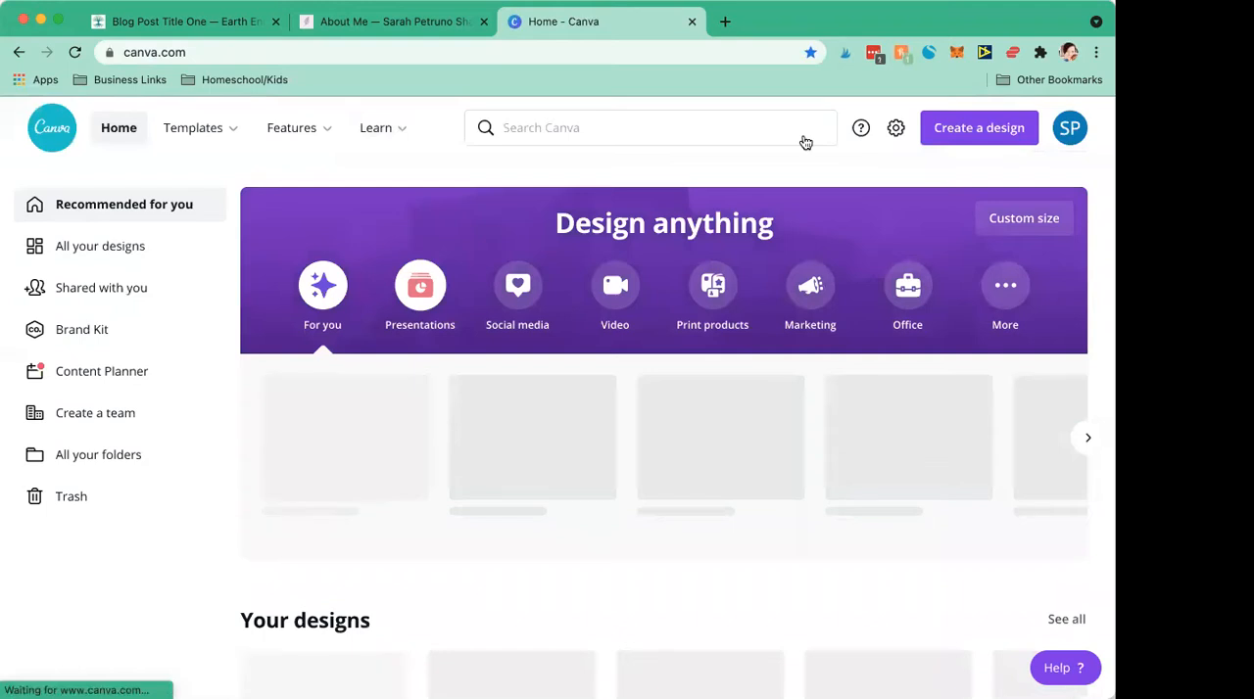
Step: Find the Pinterest Pin format in Canva, create a blank 1000 × 1500 px design from it and view the design
click(947, 130)
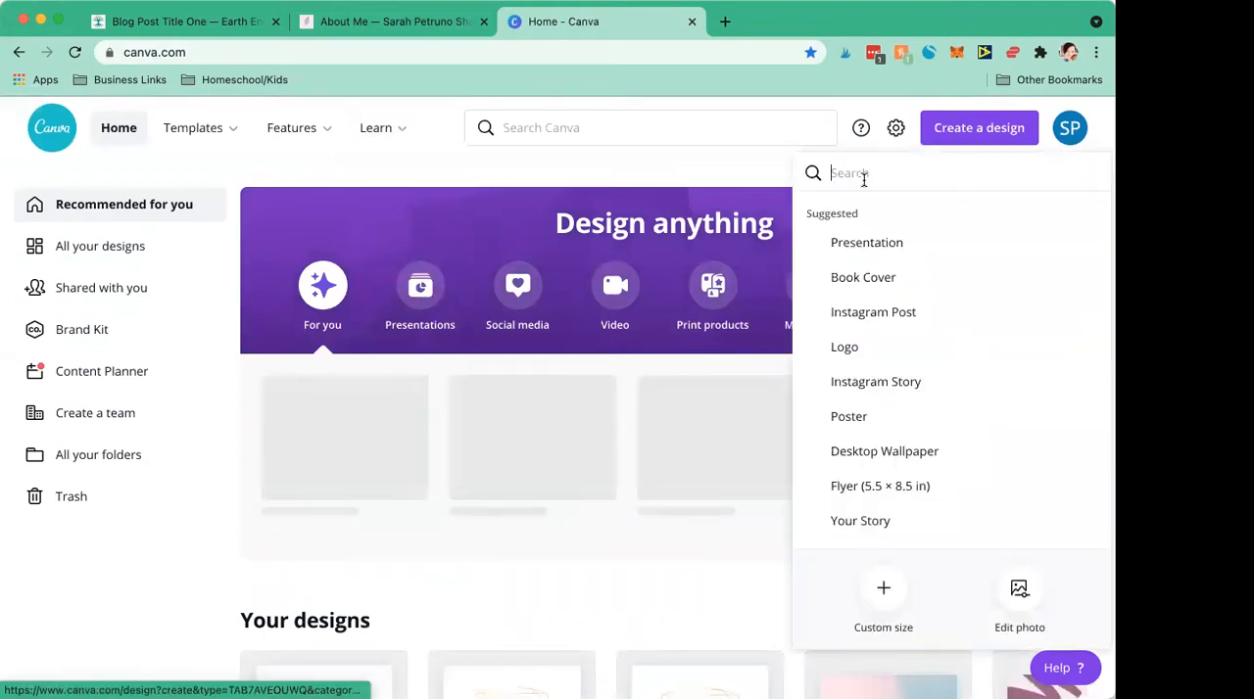
text(i)
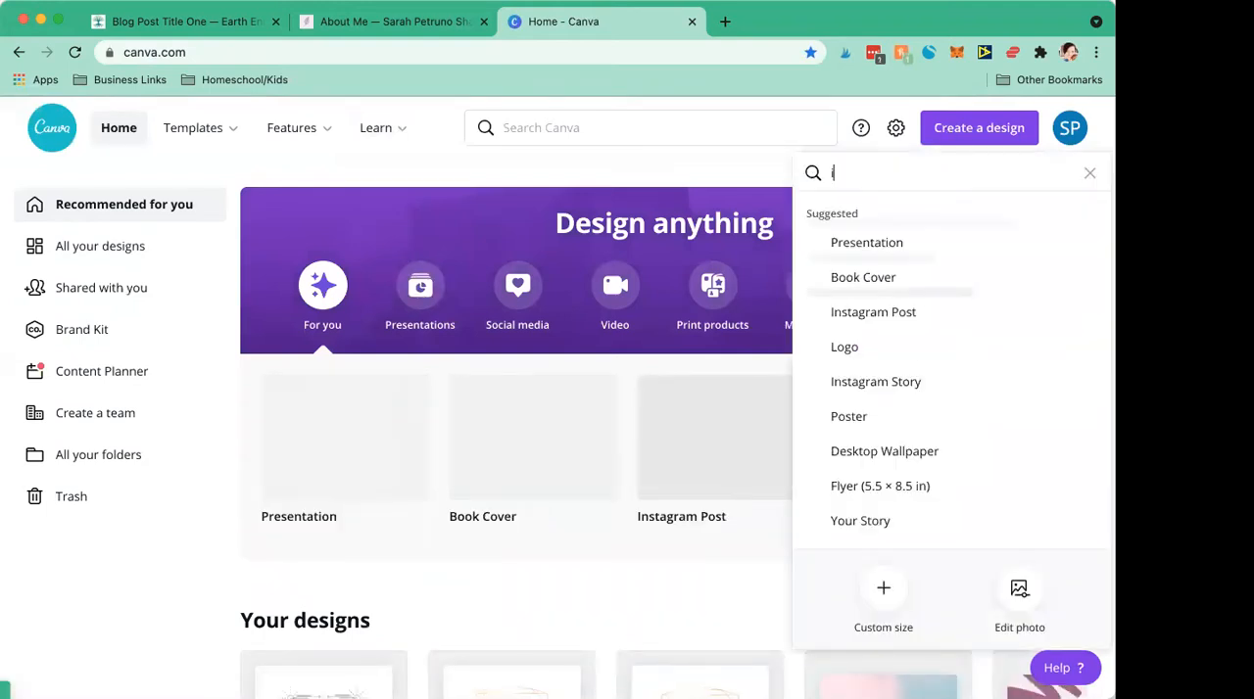
key(BackSpace)
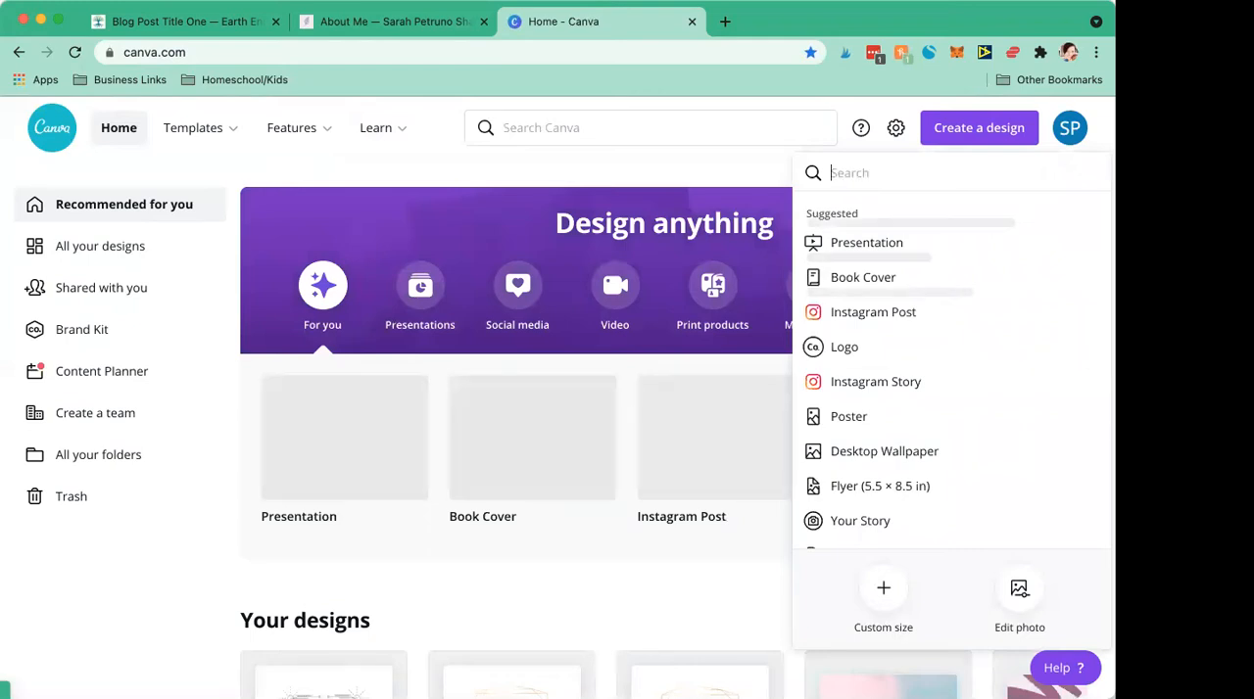
text(pin)
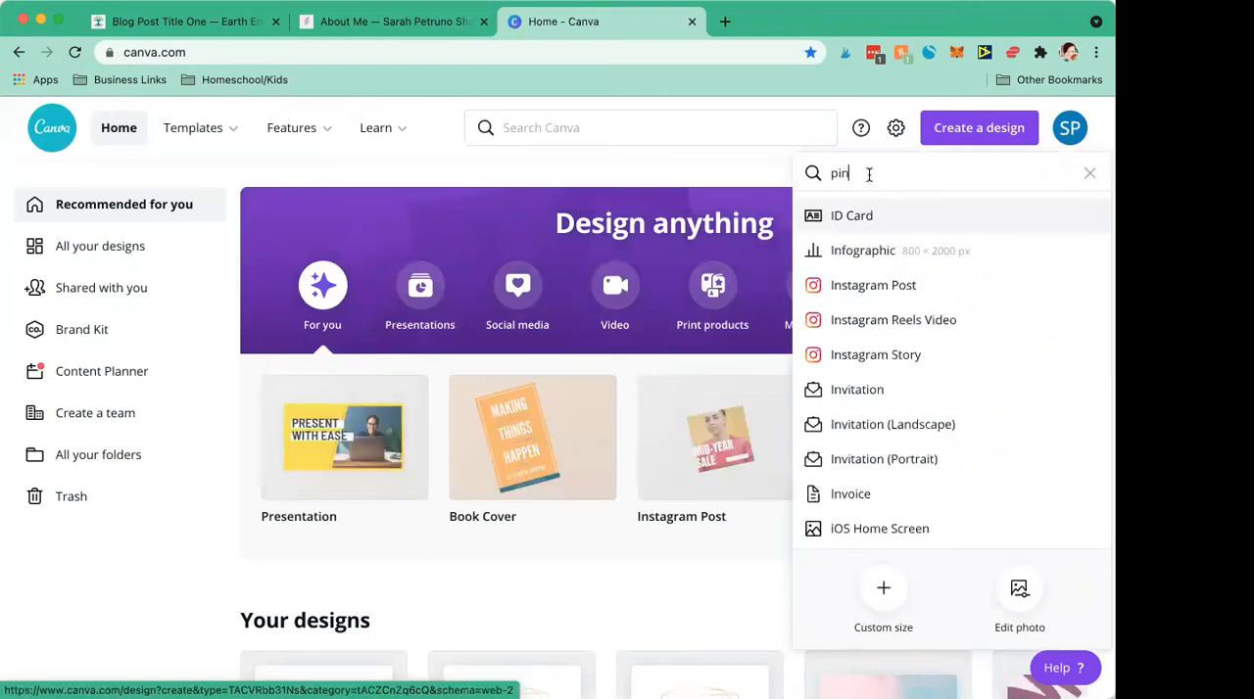
text(ter)
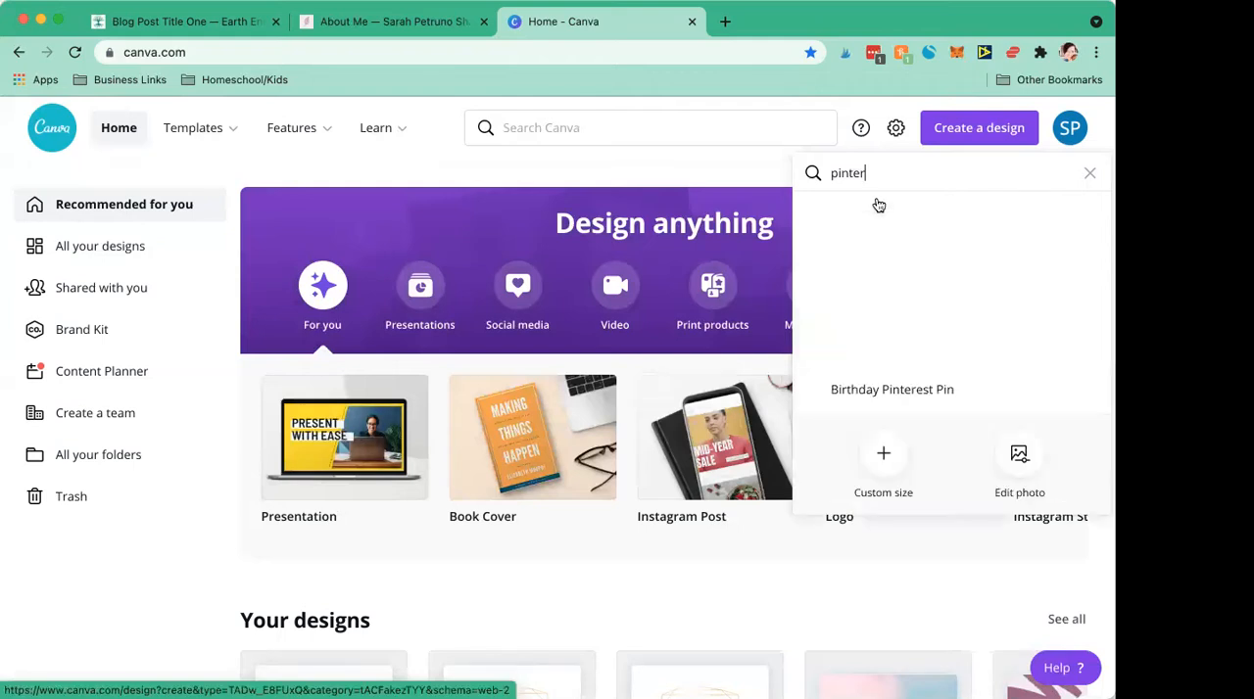
click(867, 215)
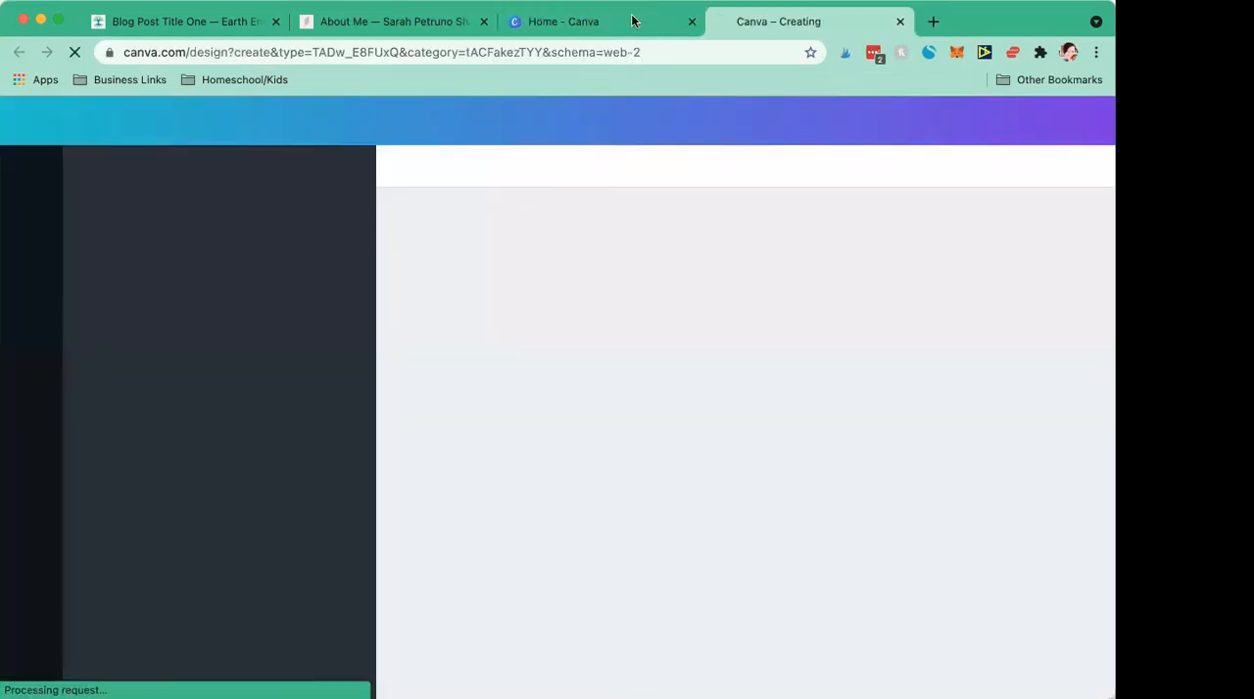
click(632, 21)
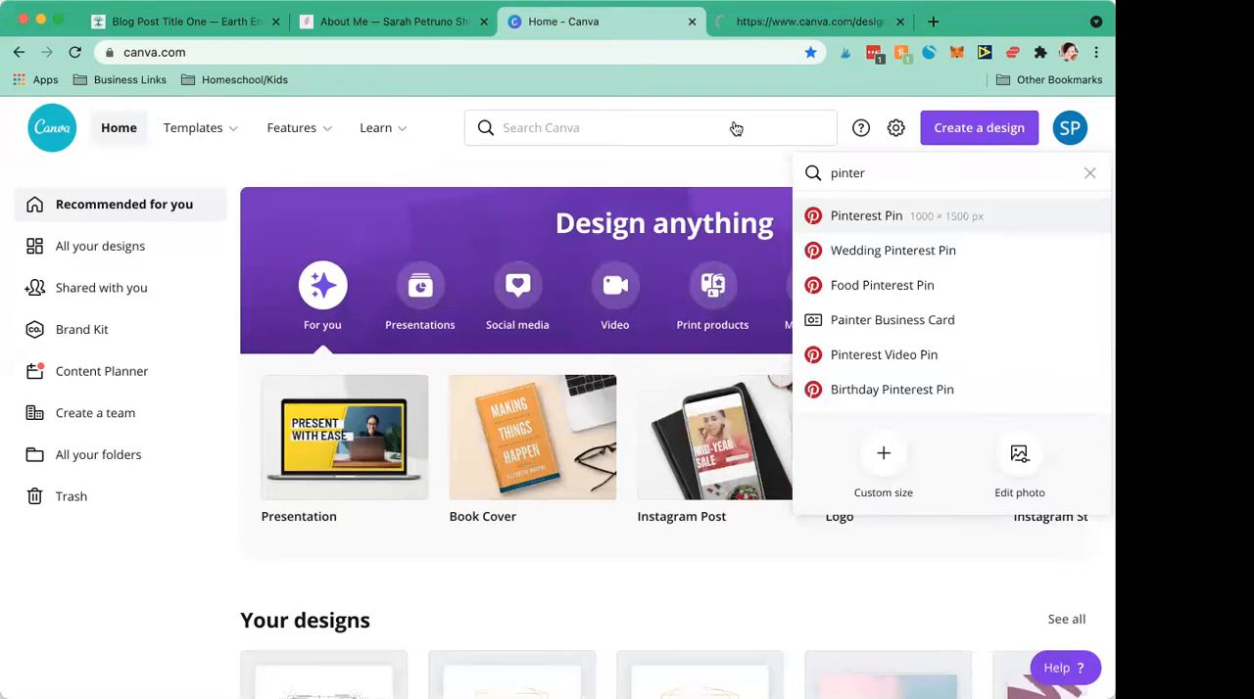
click(776, 21)
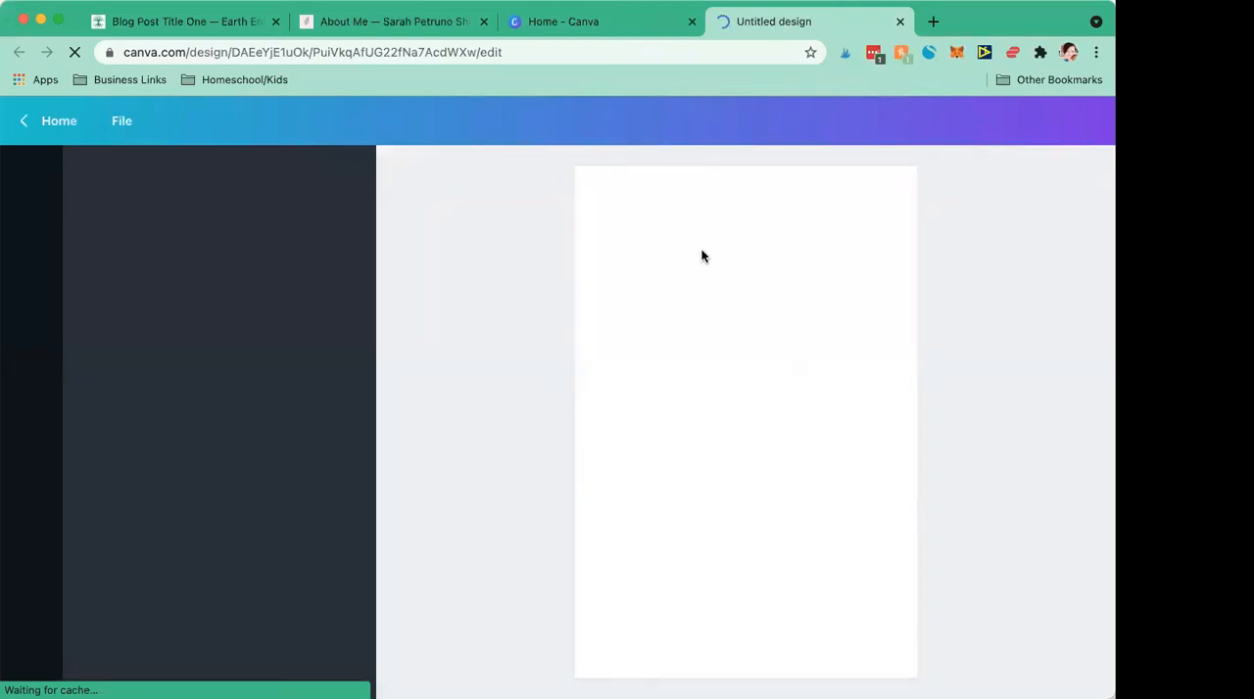
Step: Return to the Squarespace blog post, save its changes and leave the editor
click(197, 25)
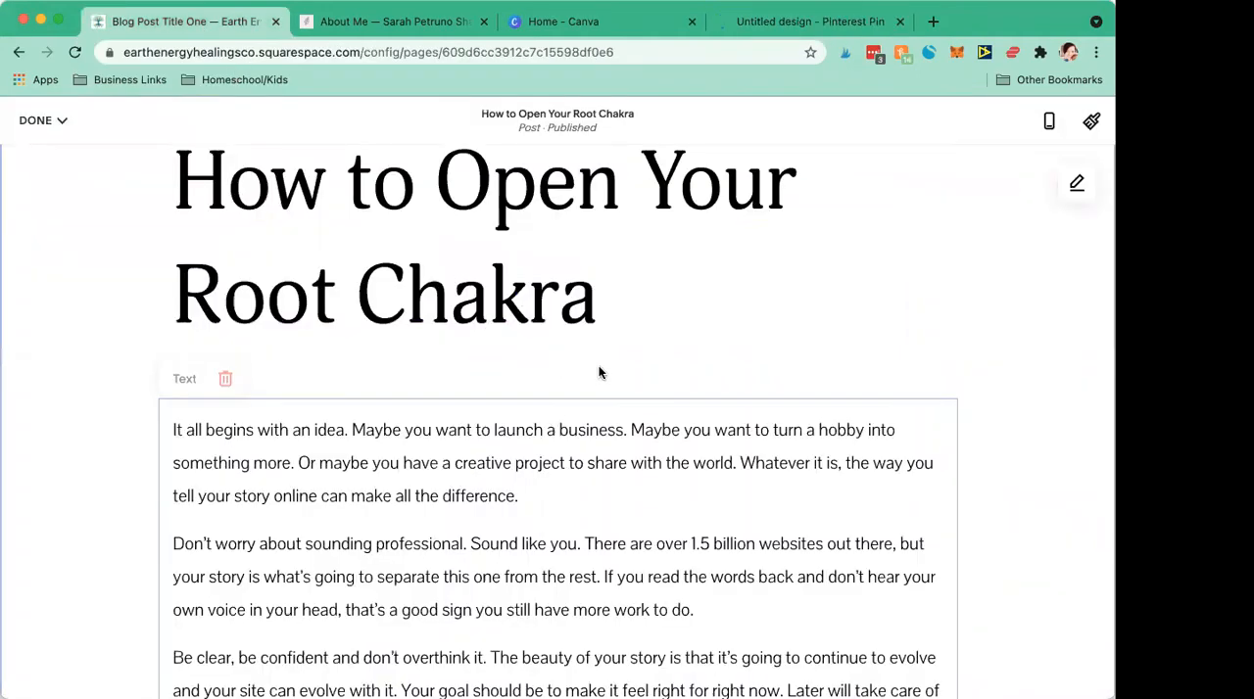
scroll(550, 383, down, 5)
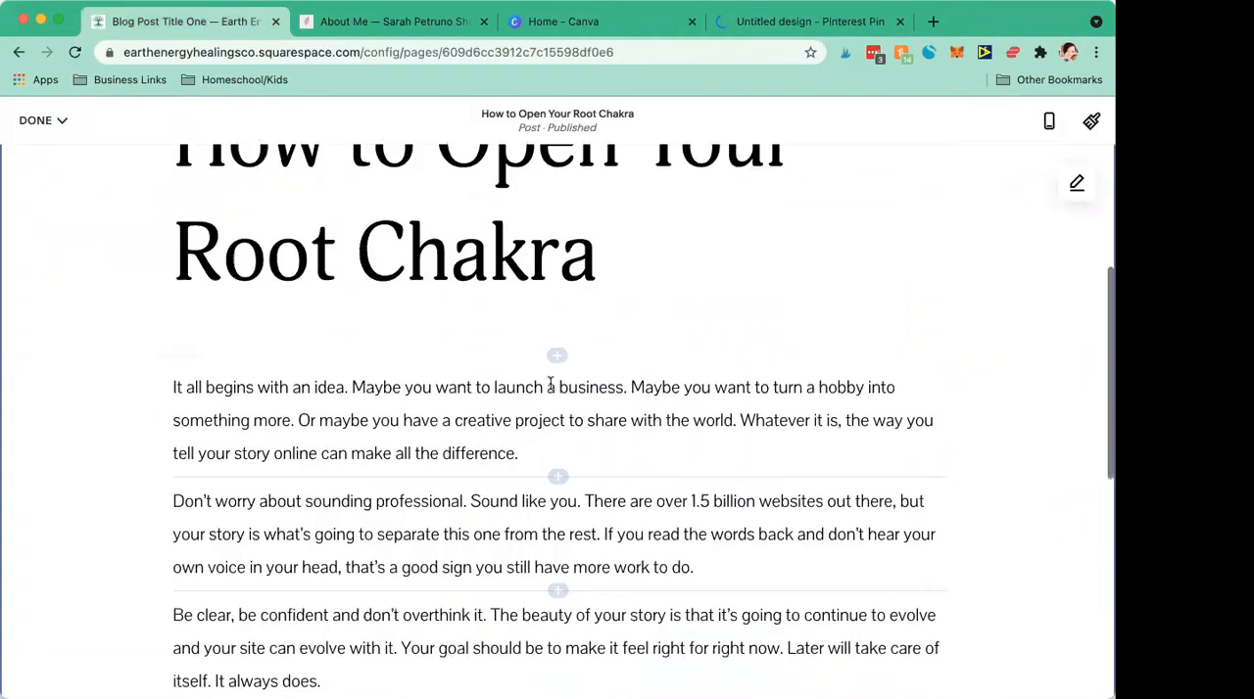
scroll(554, 388, up, 6)
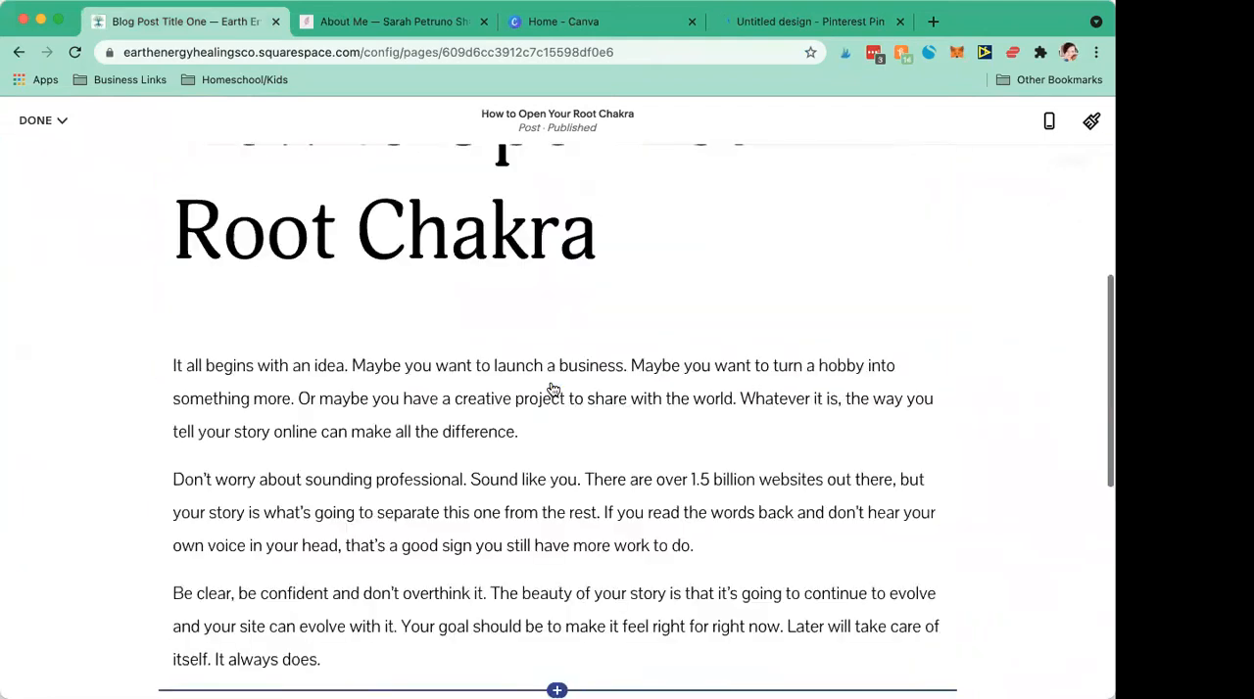
scroll(549, 383, down, 2)
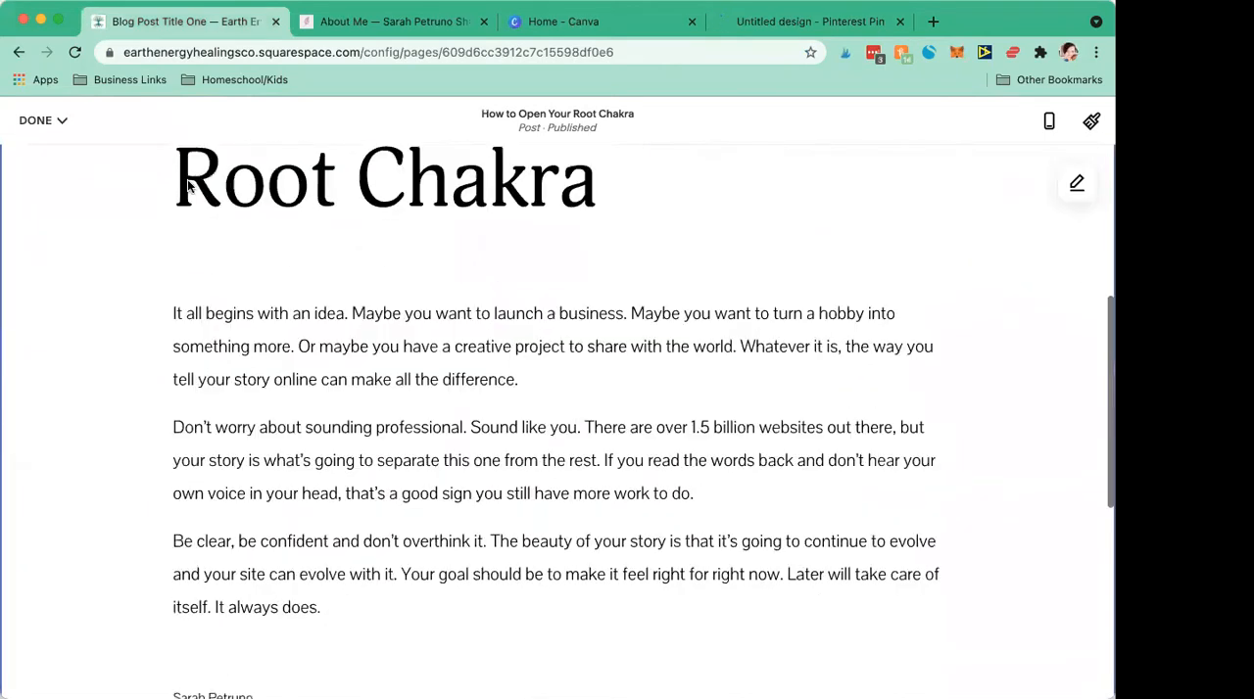
click(41, 120)
click(37, 154)
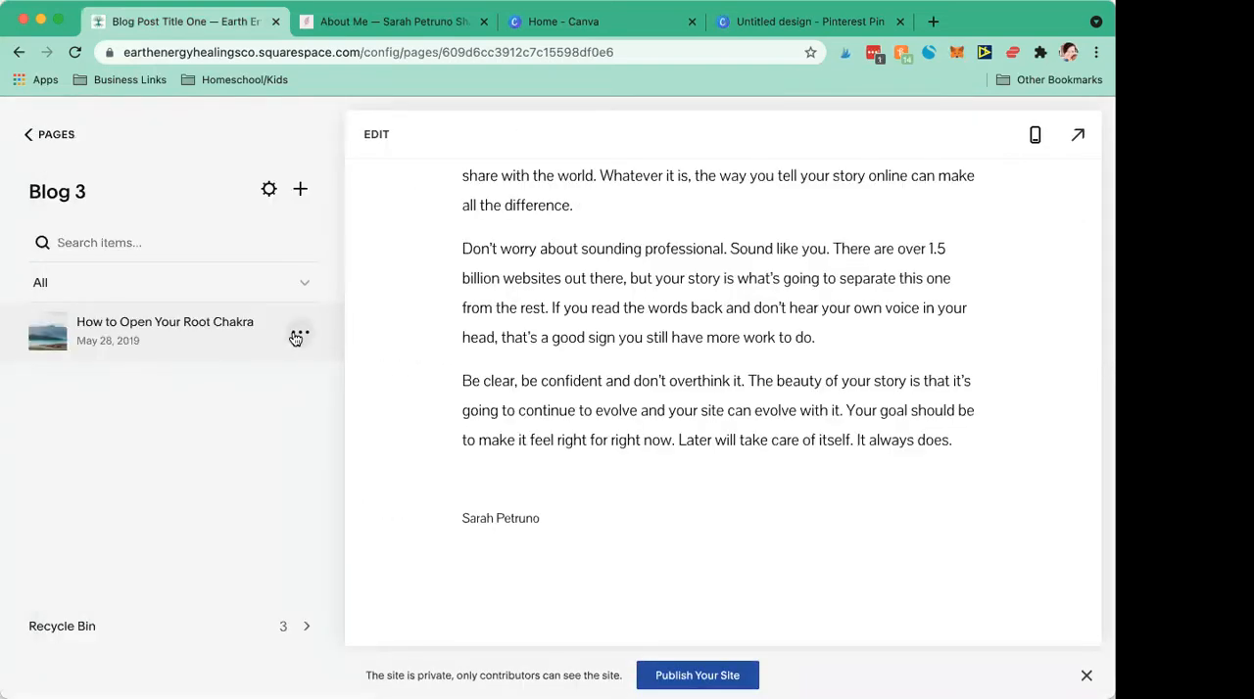
Step: Open the settings of the post How to Open Your Root Chakra and try the comments option
click(296, 338)
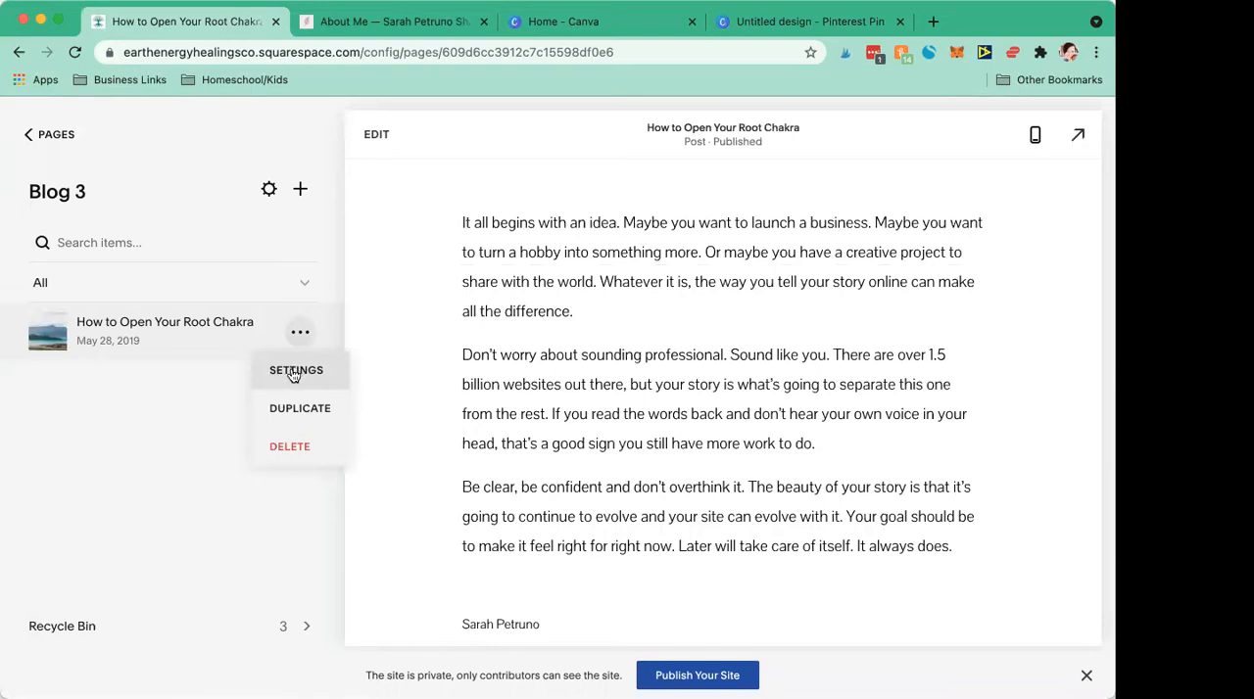
click(292, 370)
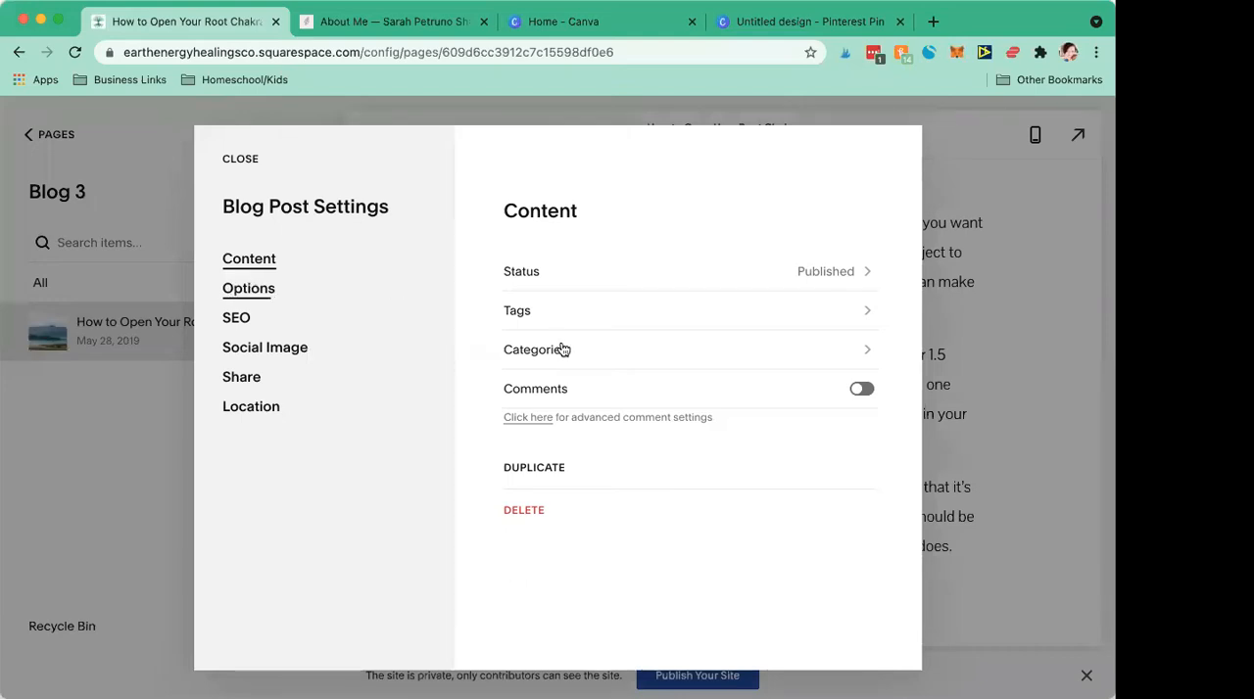
click(862, 391)
Step: Set the post URL to /blog-3/howtoopenrootchakra in the blog post's options
click(303, 297)
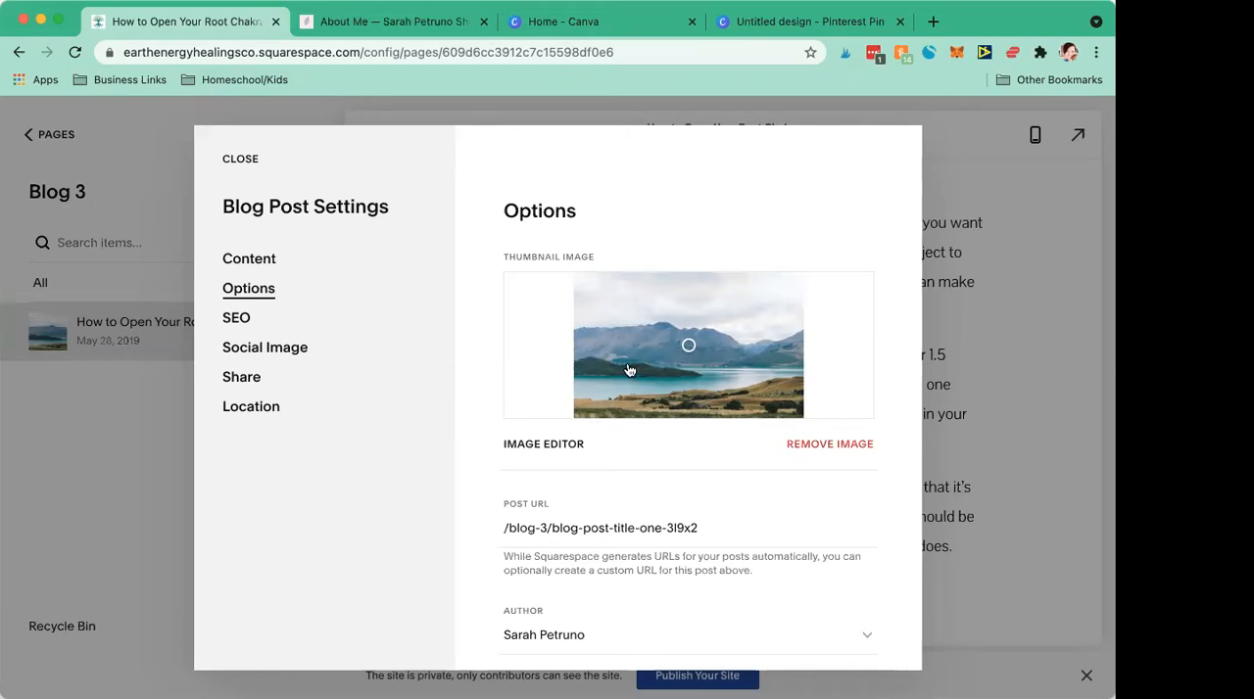
scroll(601, 484, down, 2)
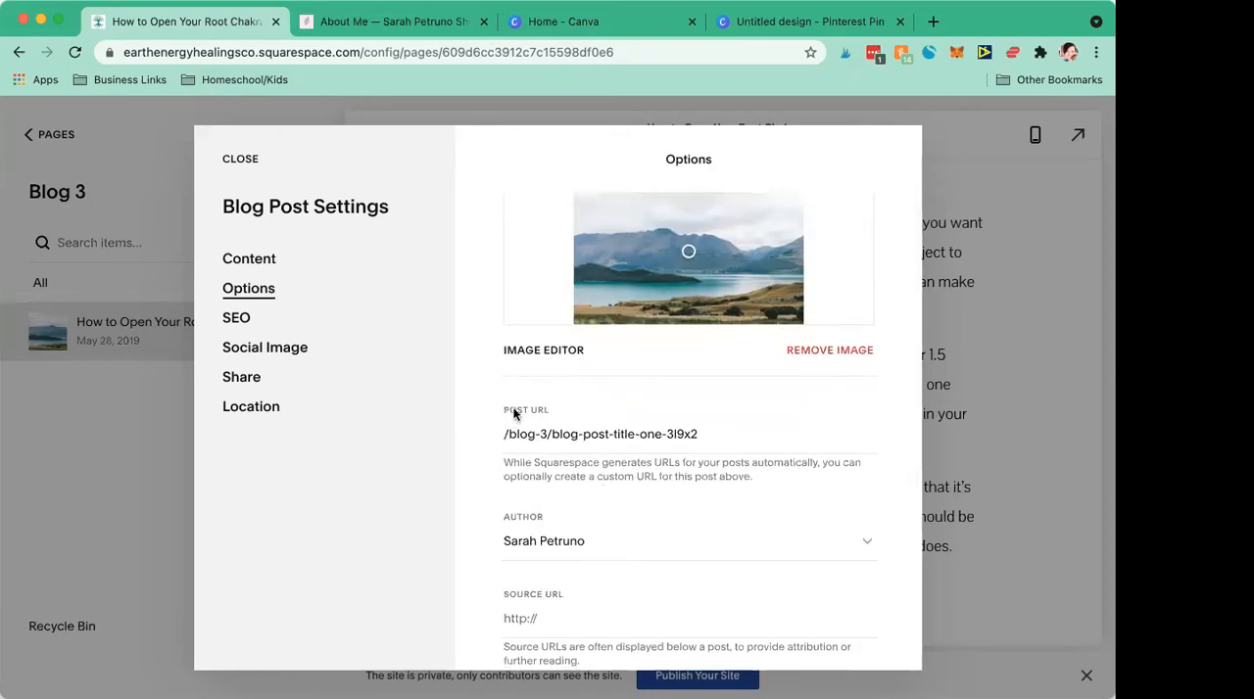
drag(730, 441, 545, 437)
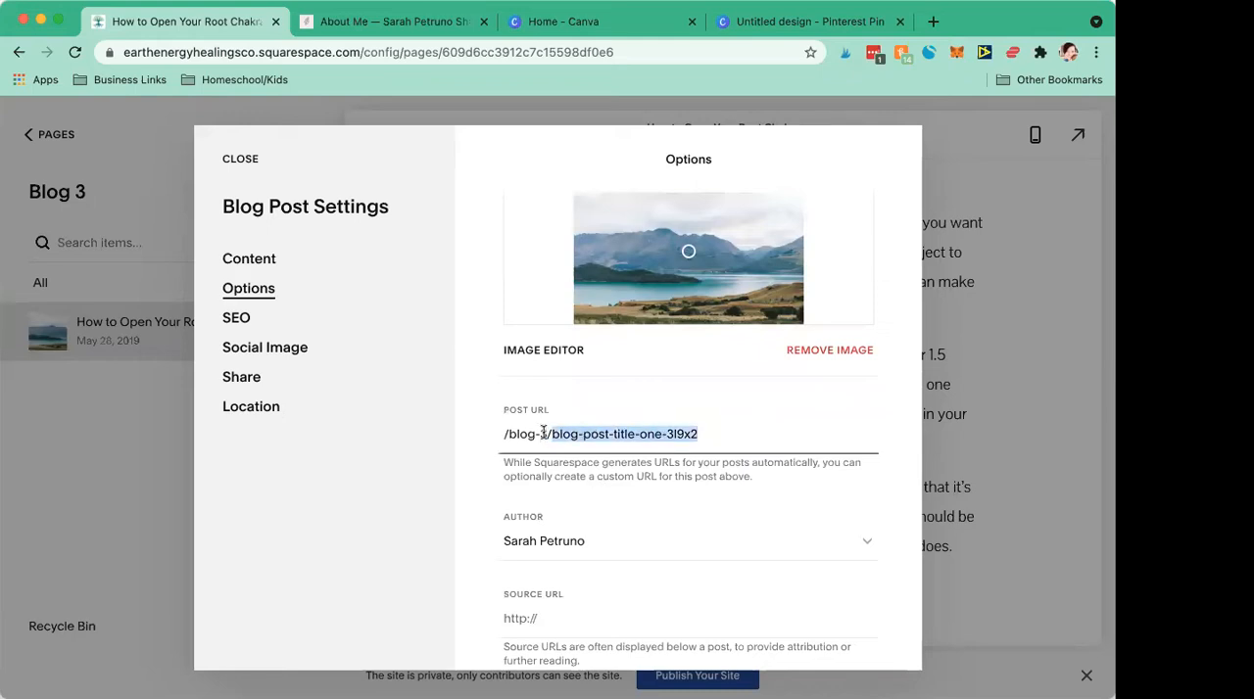
key(BackSpace)
text(h)
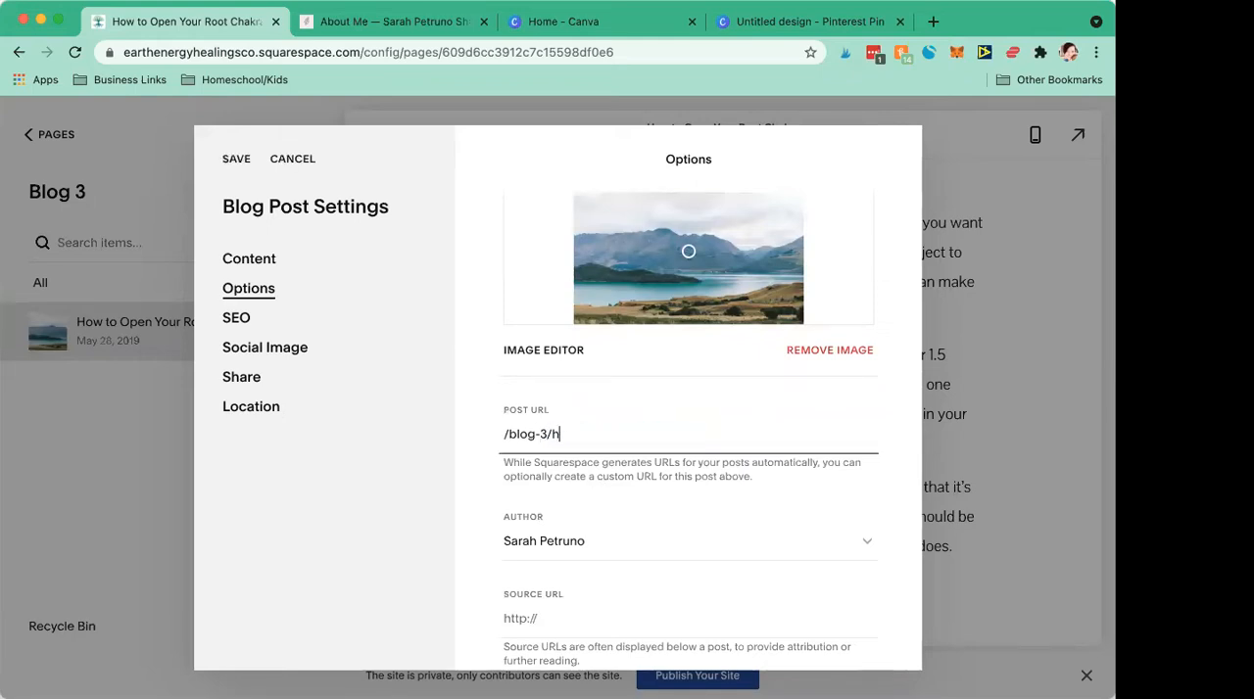
text(owtoopenrootchakra)
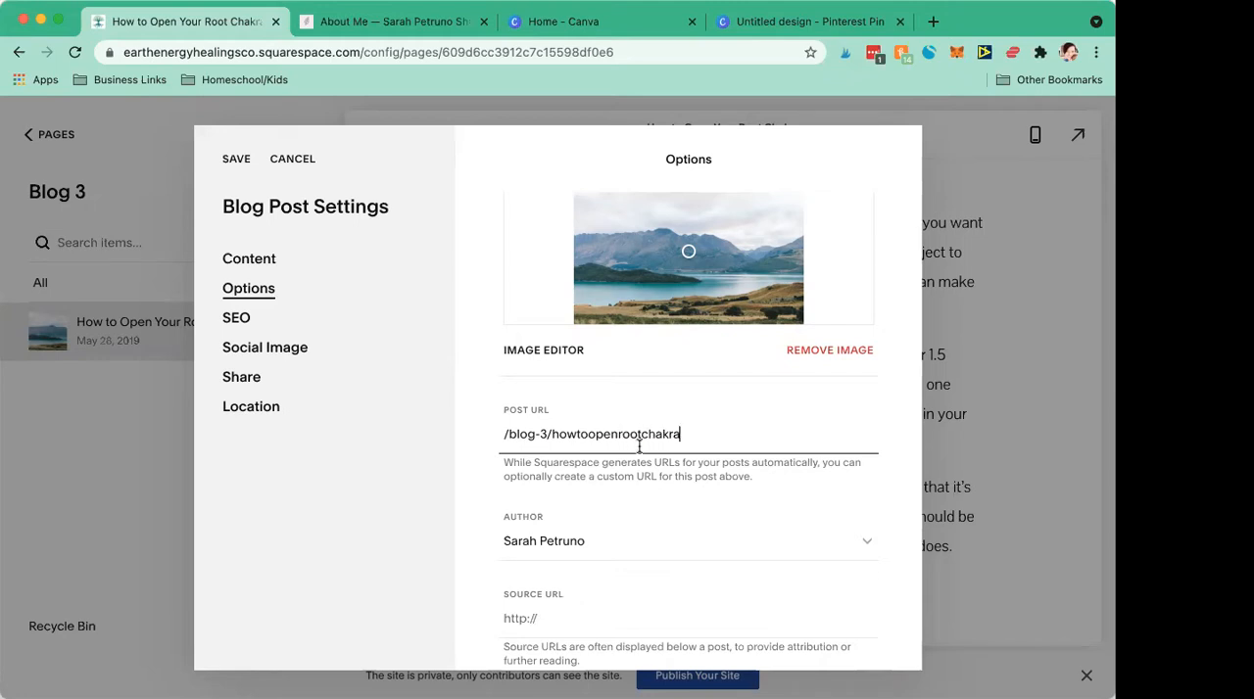
Step: Review the remaining post options, including the author, source URL and excerpt text
scroll(638, 446, down, 5)
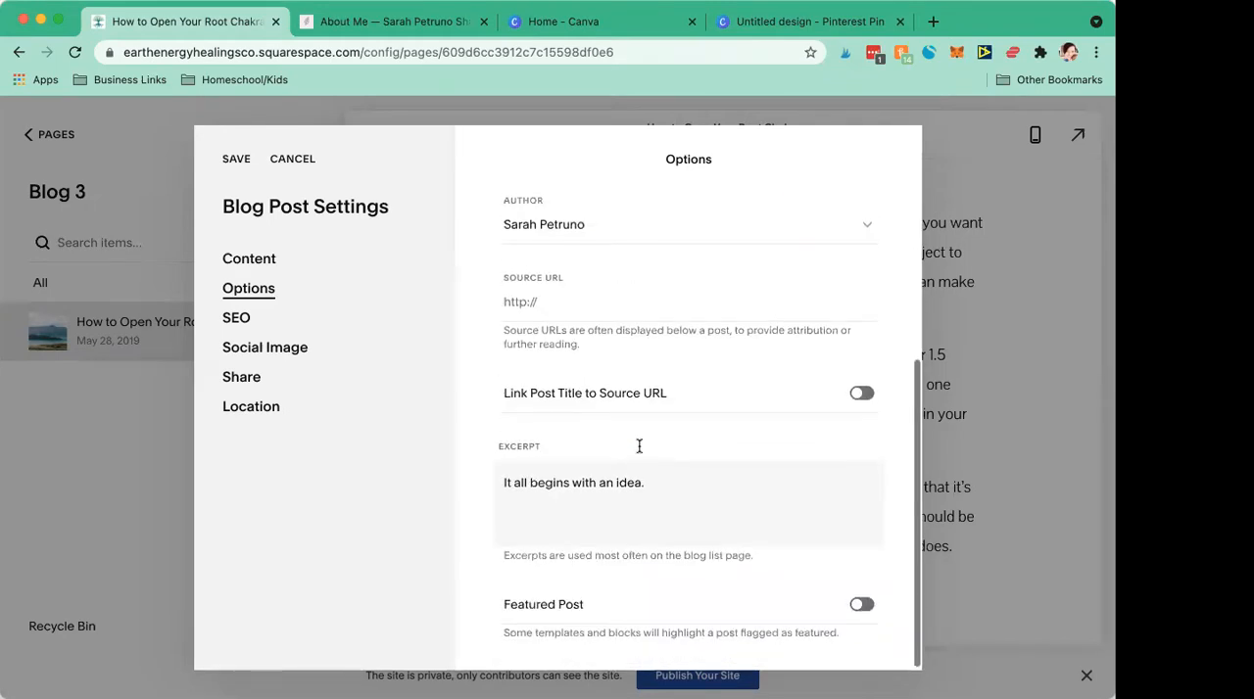
click(661, 492)
drag(660, 492, 487, 482)
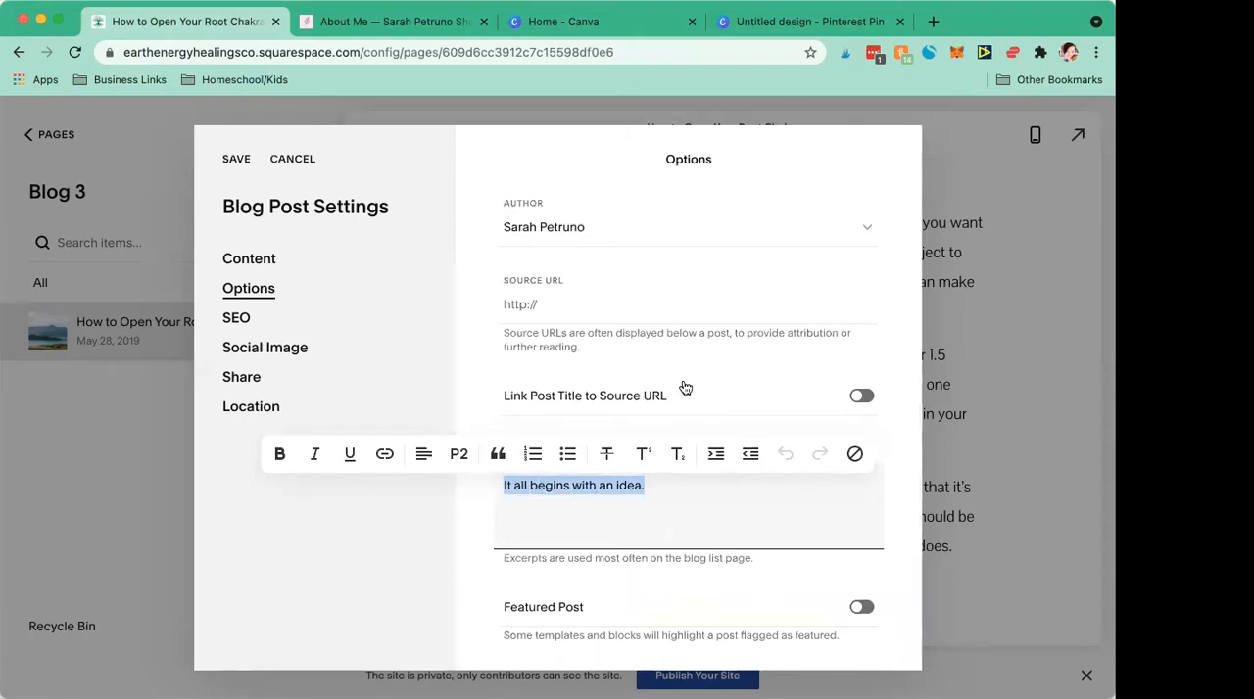
scroll(684, 379, up, 5)
scroll(683, 379, down, 5)
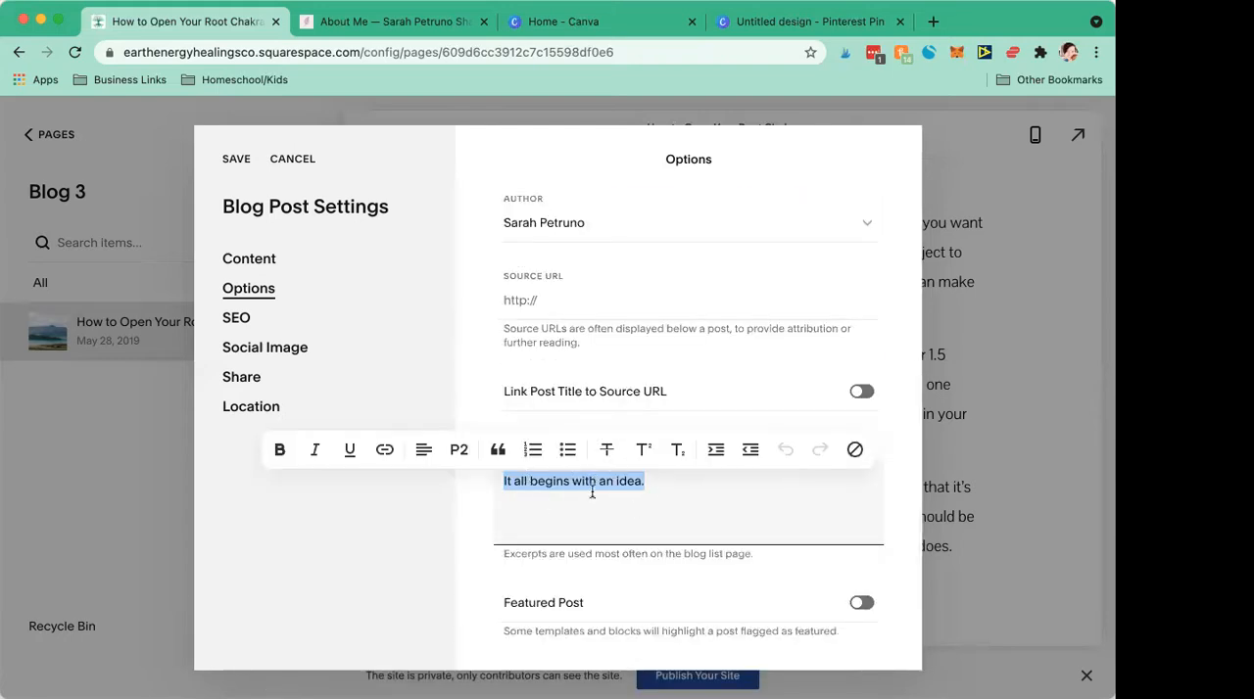
click(545, 505)
Step: Review the blog post's SEO, social image and share settings
click(240, 320)
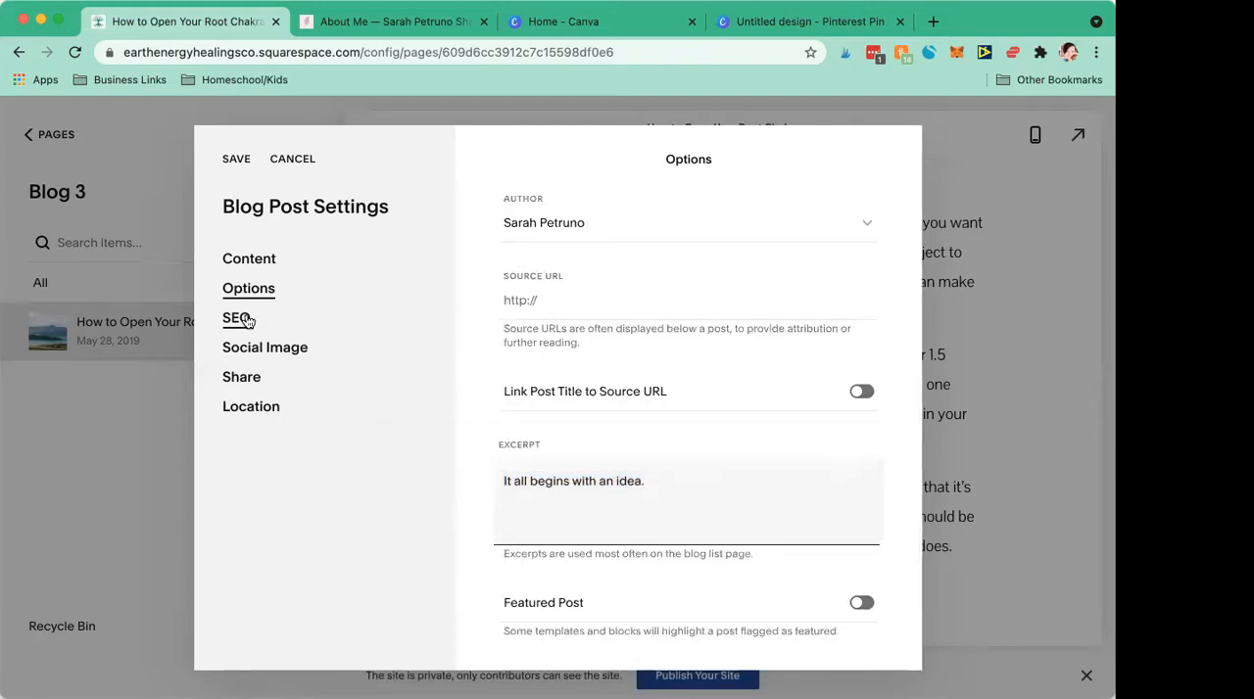
click(240, 319)
scroll(564, 388, down, 2)
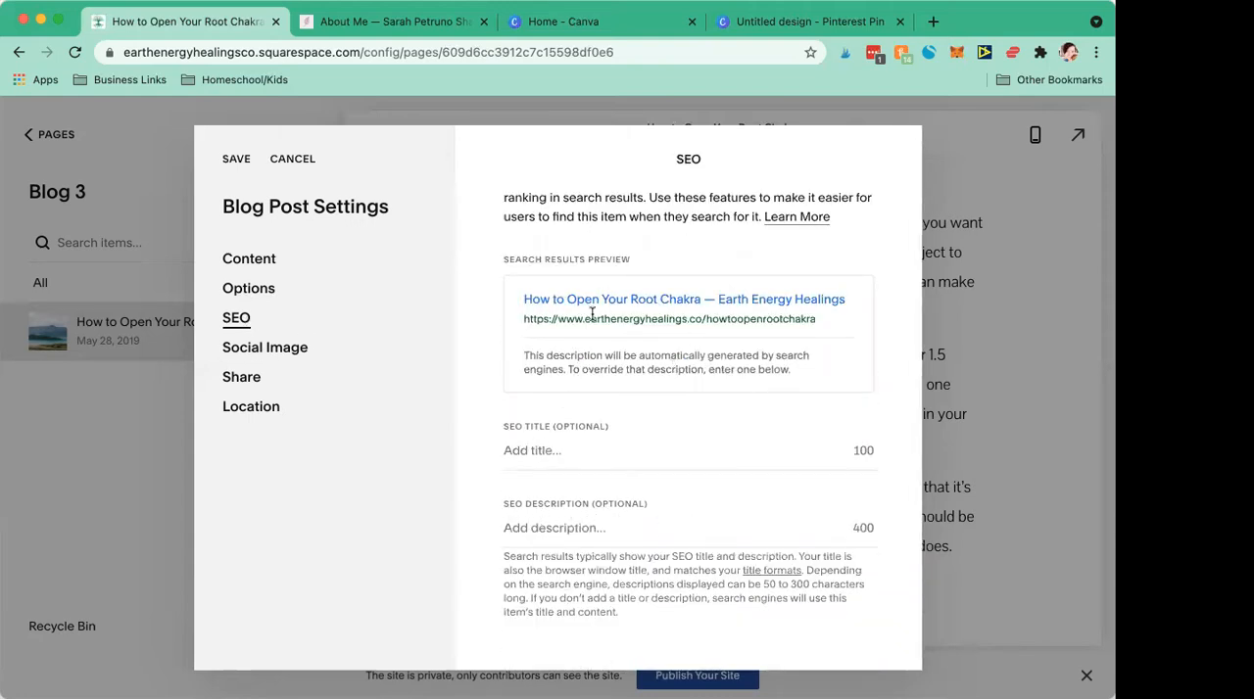
click(275, 349)
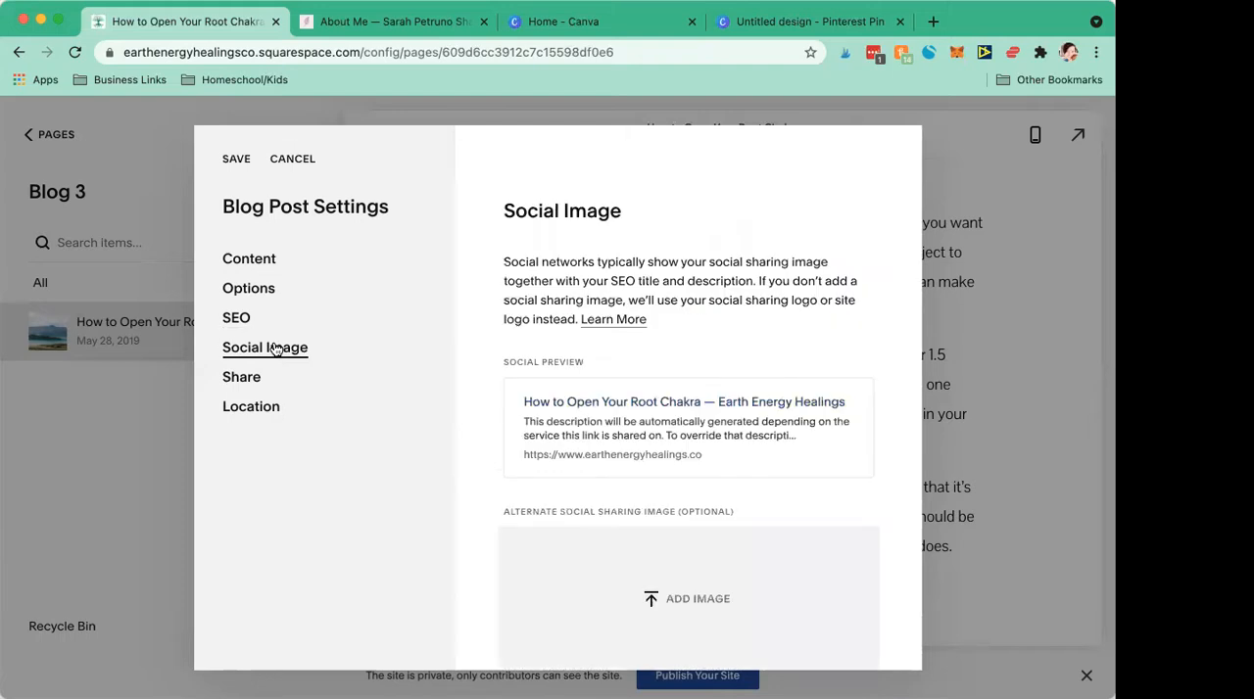
scroll(483, 353, down, 2)
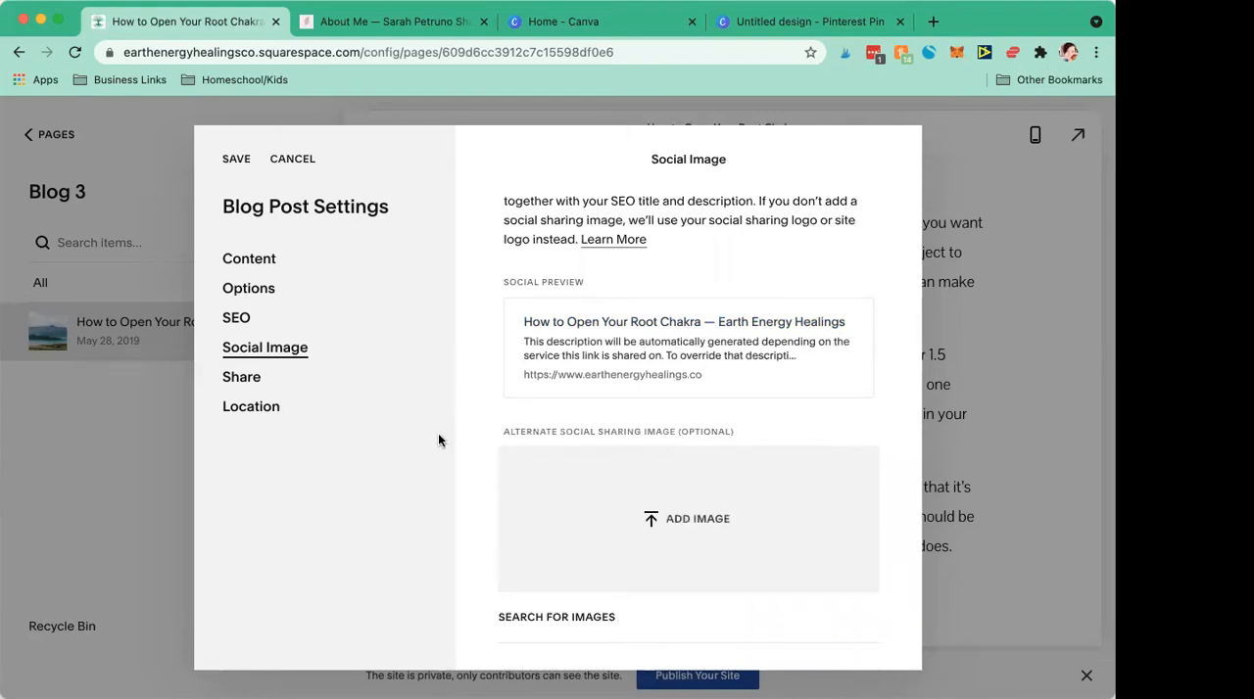
click(251, 382)
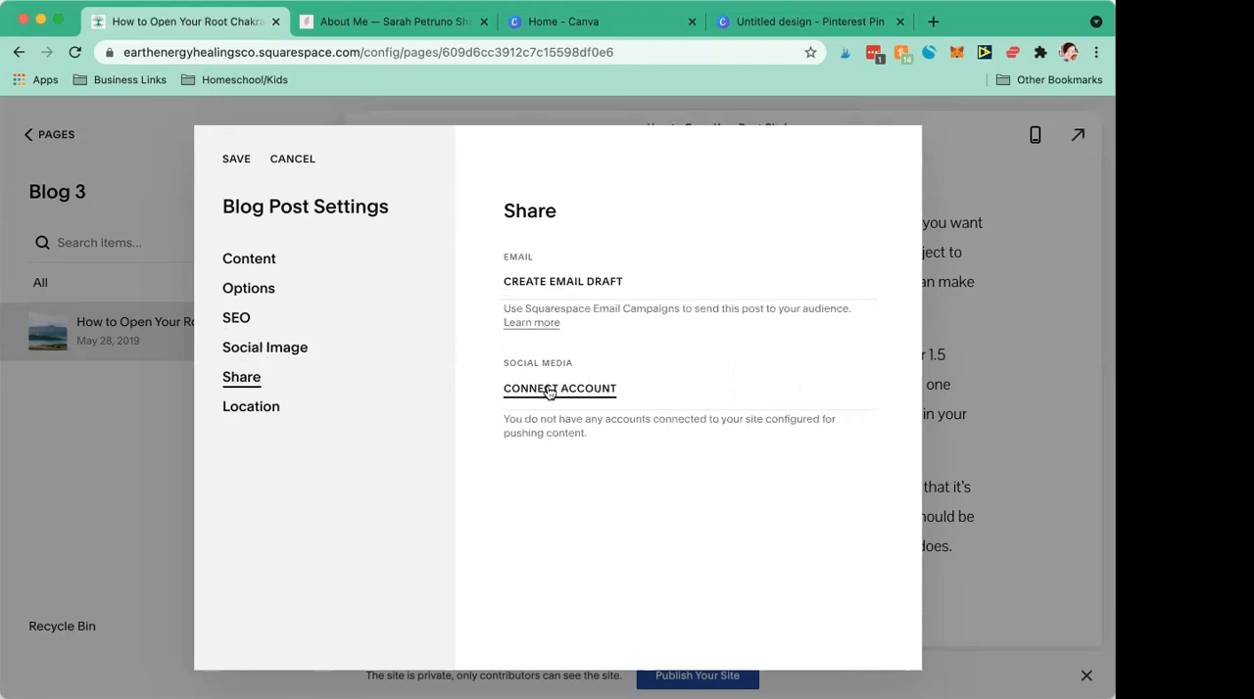
Step: Check the blog post's location settings and save the post settings
click(257, 416)
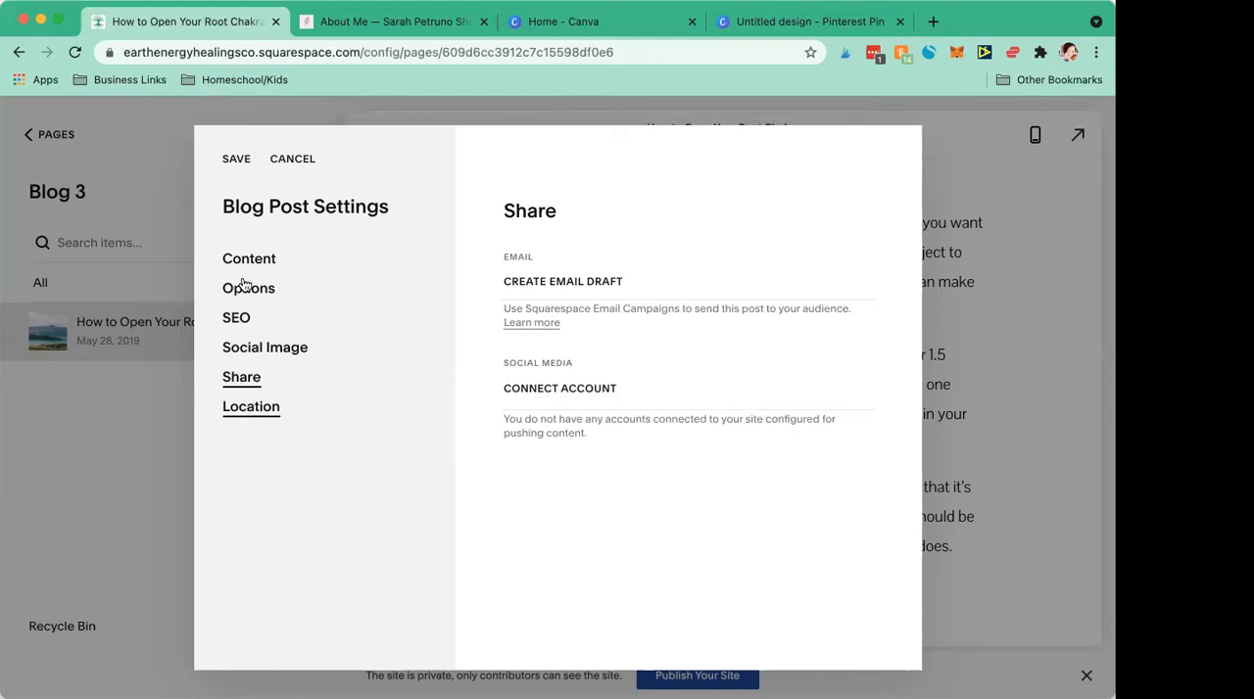
click(239, 163)
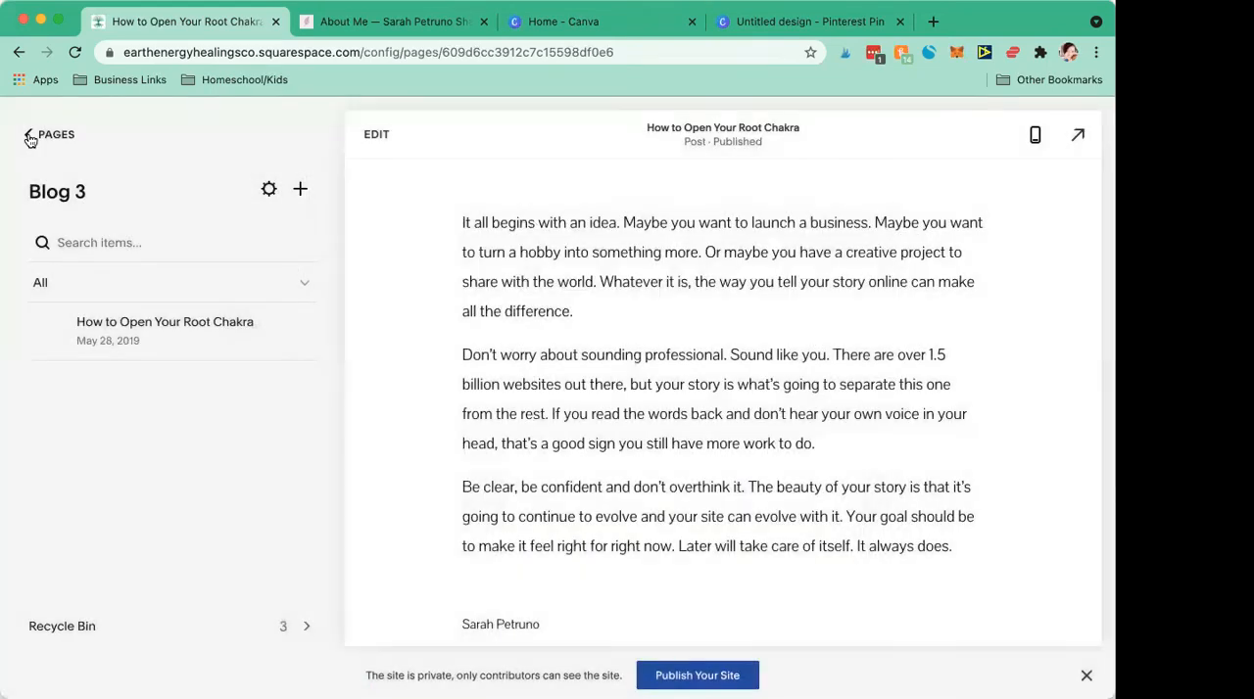
Step: Return to the site's page list and move Blog 3 from the main navigation into the Not Linked section, above Book a Session
click(31, 138)
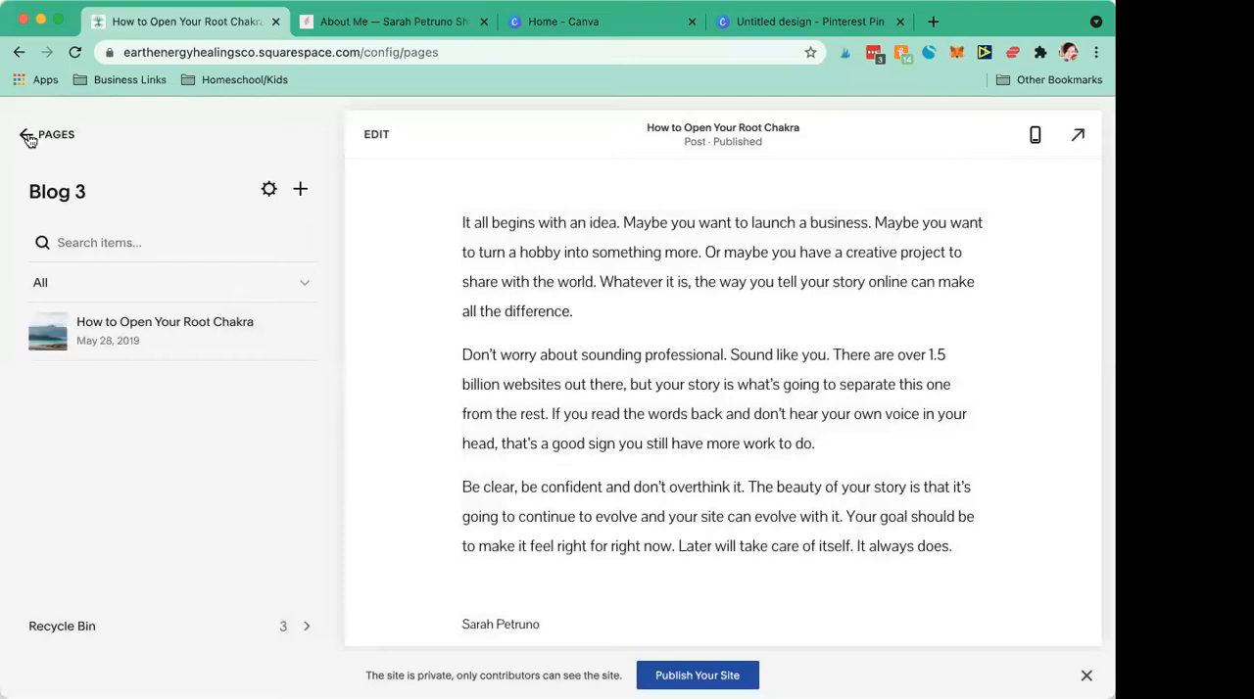
scroll(165, 382, down, 2)
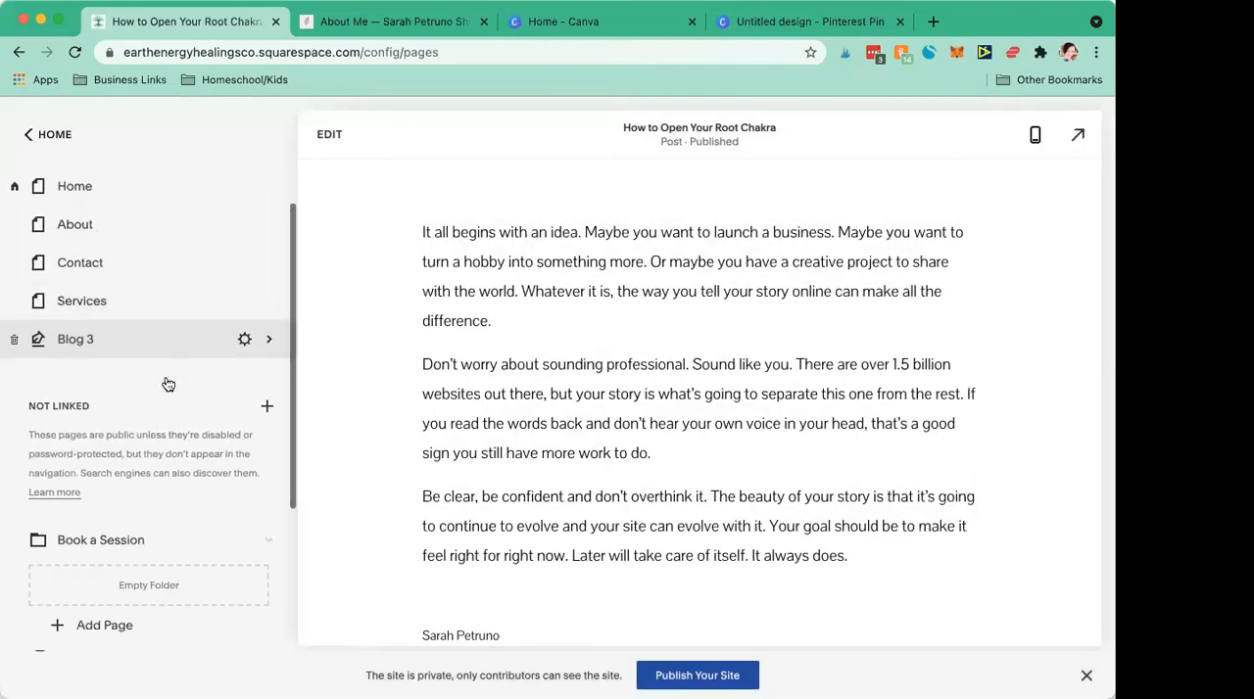
drag(180, 475, 189, 500)
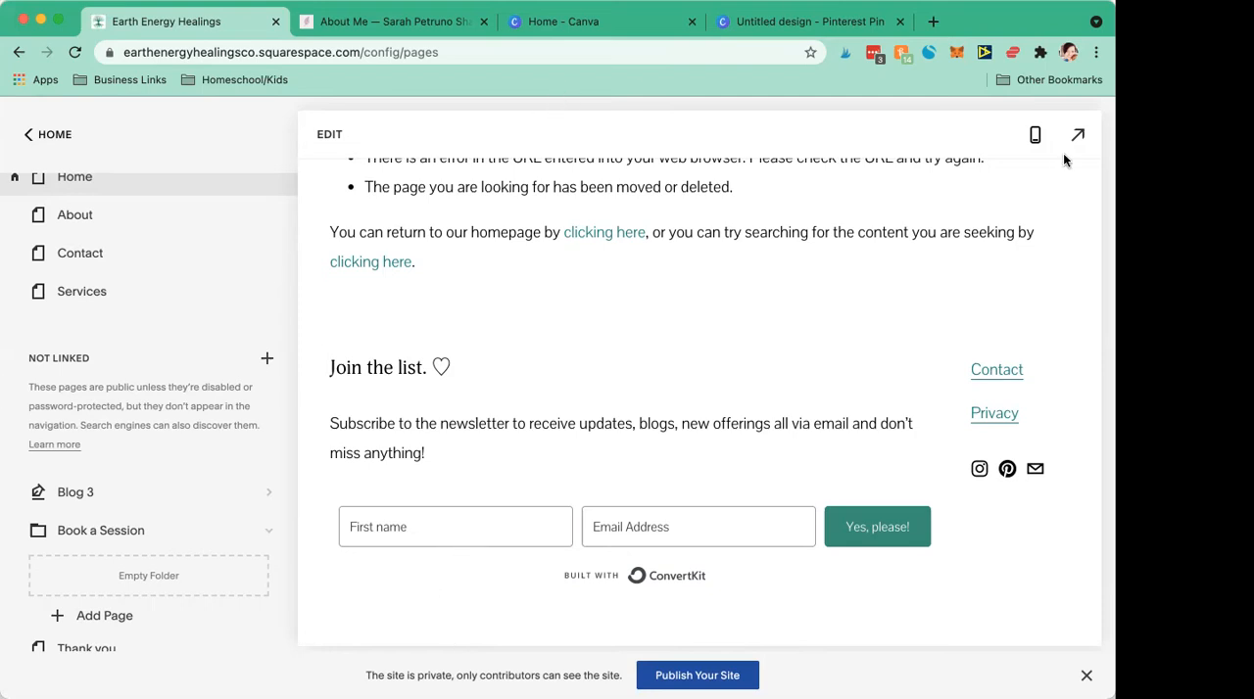
Step: Compare the navigation with the shamanism website's header, and move the Contact page below Services in the main navigation
click(387, 27)
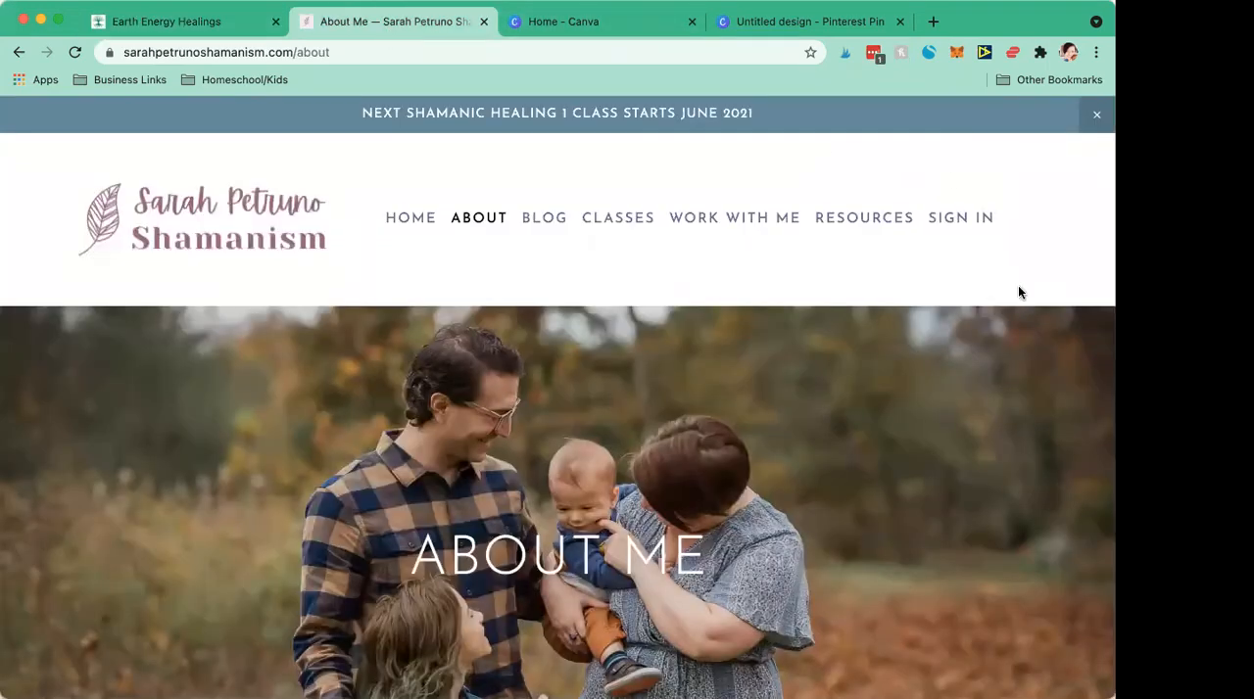
scroll(128, 177, down, 1)
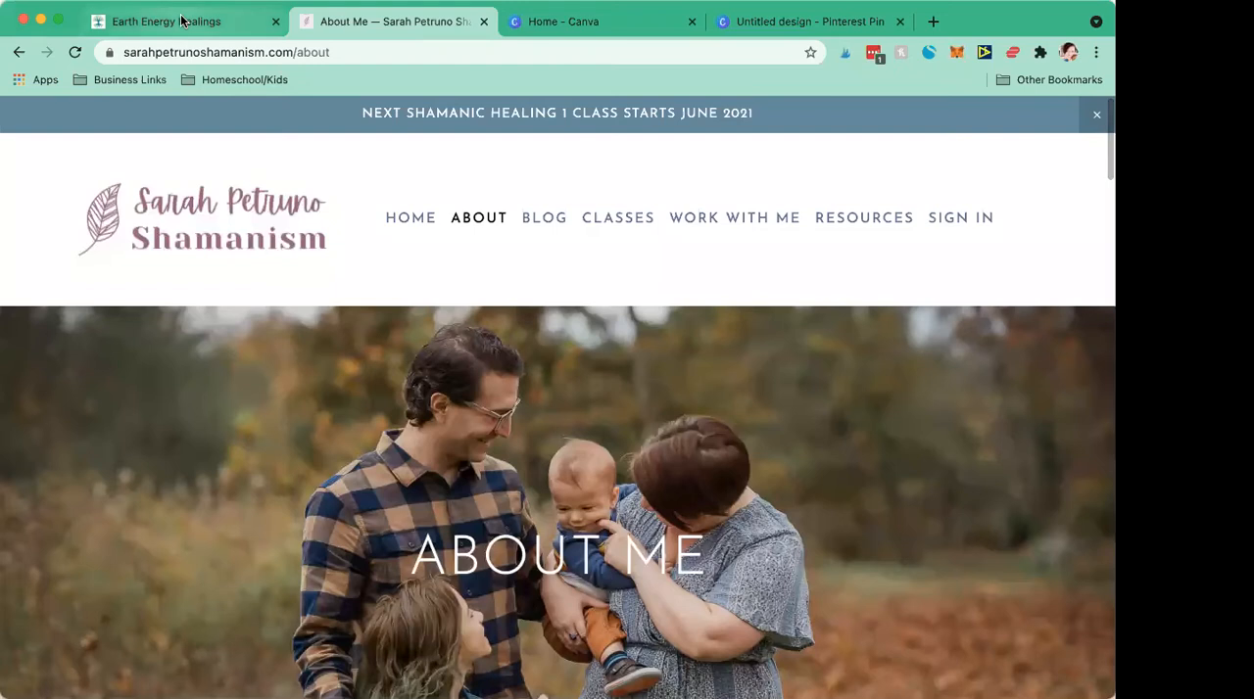
click(181, 21)
scroll(462, 303, up, 5)
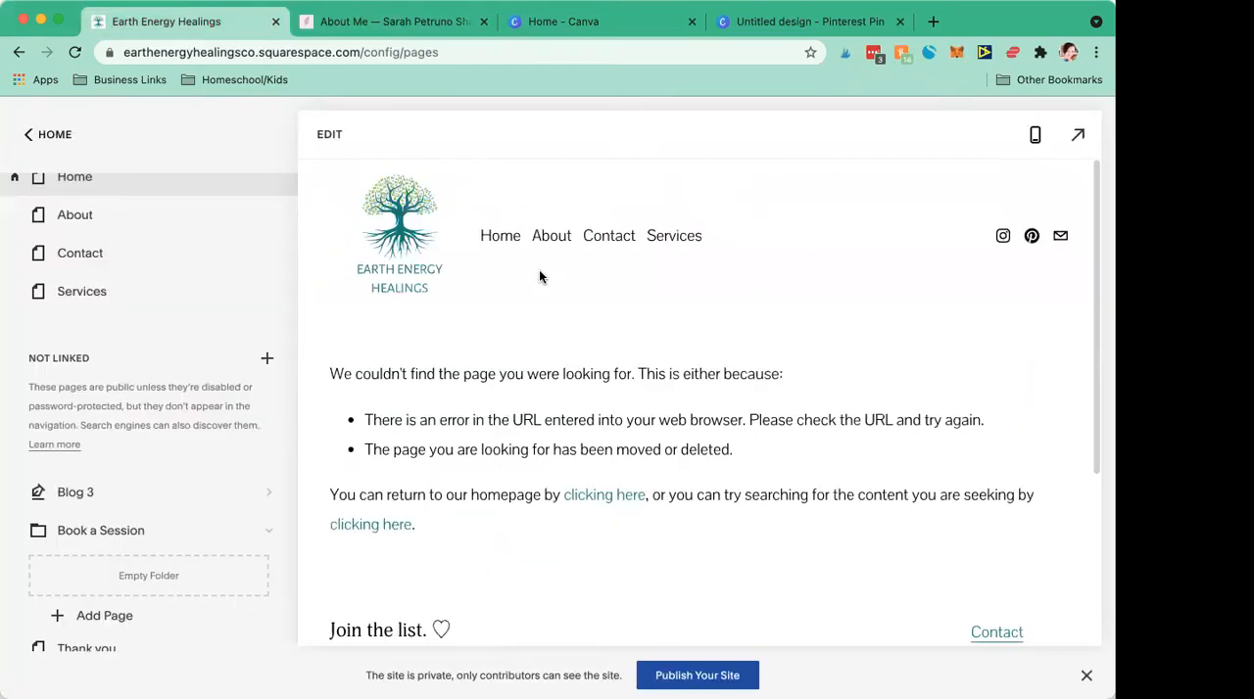
click(406, 25)
click(191, 23)
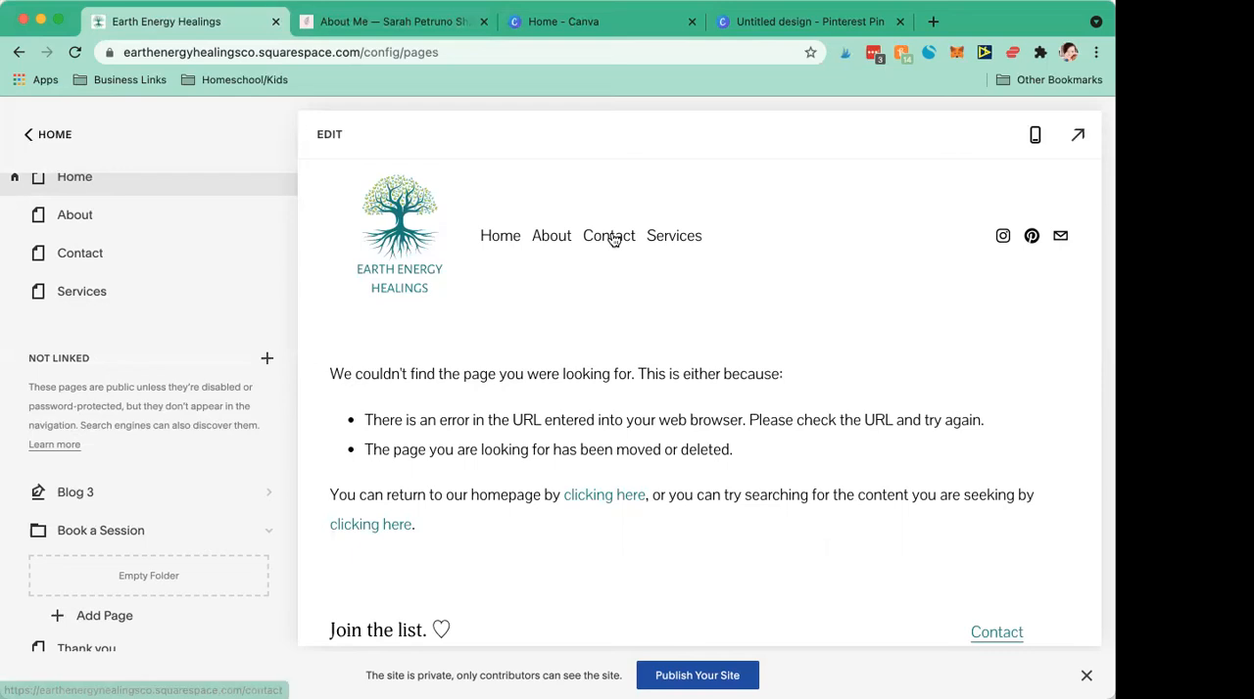
drag(93, 255, 102, 305)
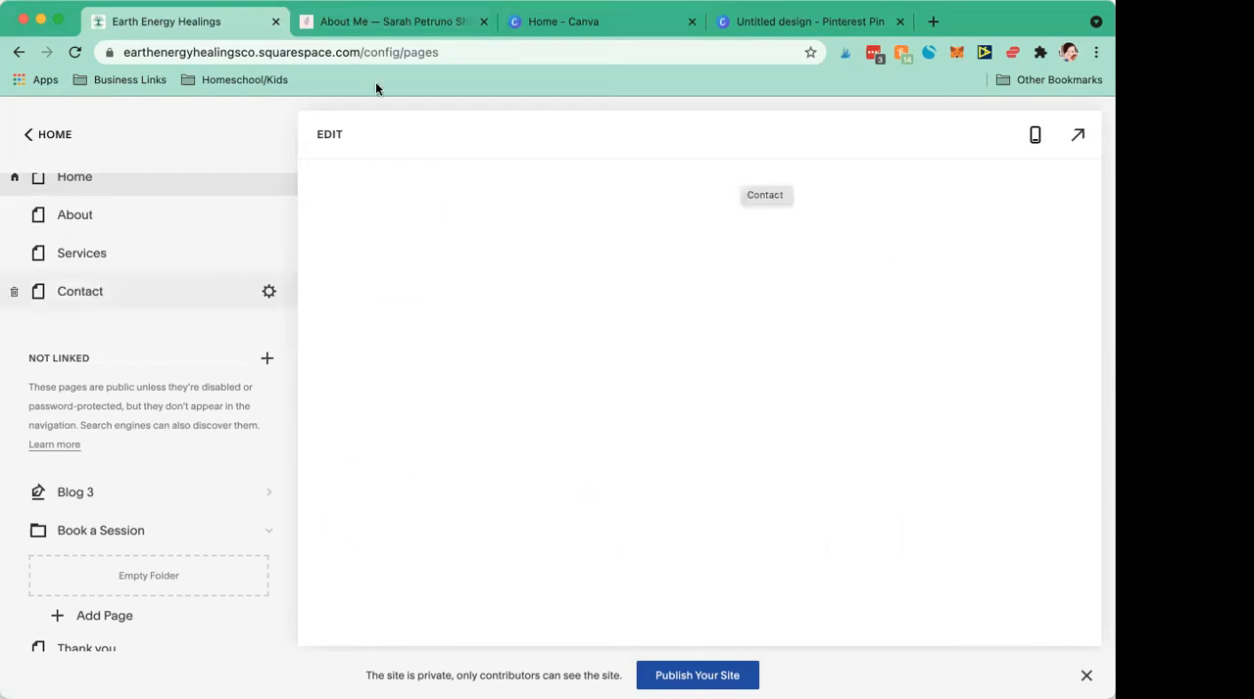
Step: Examine the shamanism website's About Me page down to its footer, including where the Contact link and newsletter signup are placed
click(355, 22)
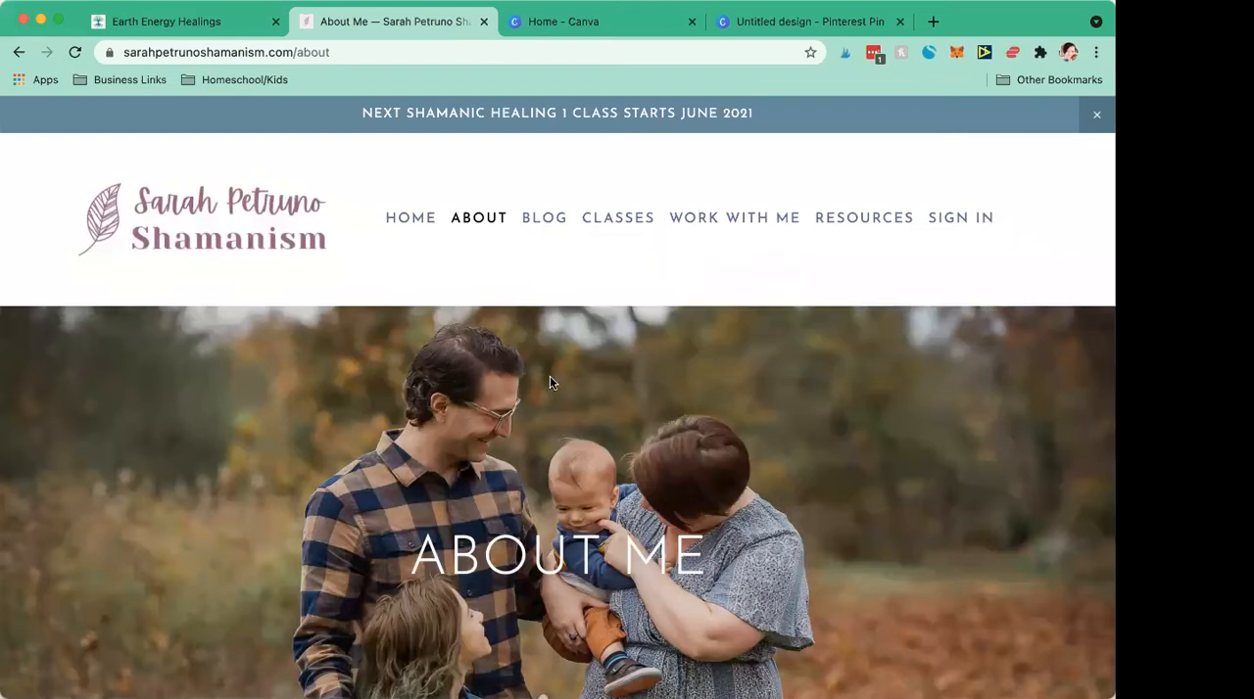
scroll(884, 545, down, 3)
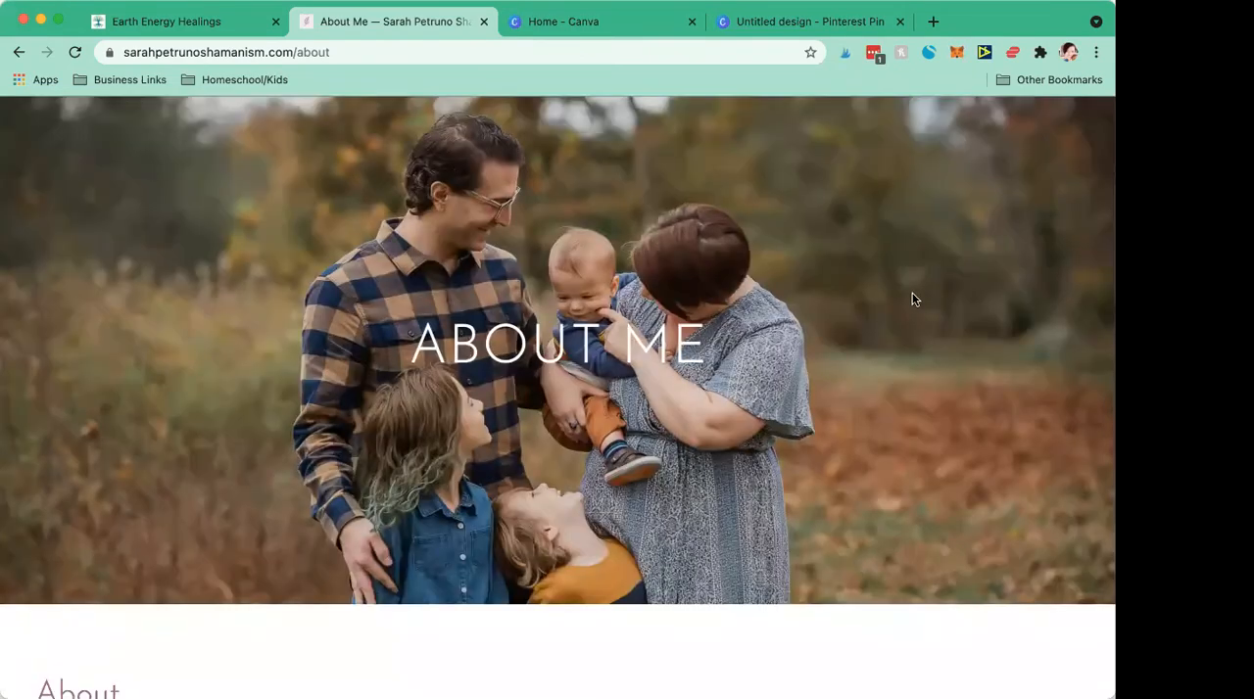
scroll(818, 369, down, 20)
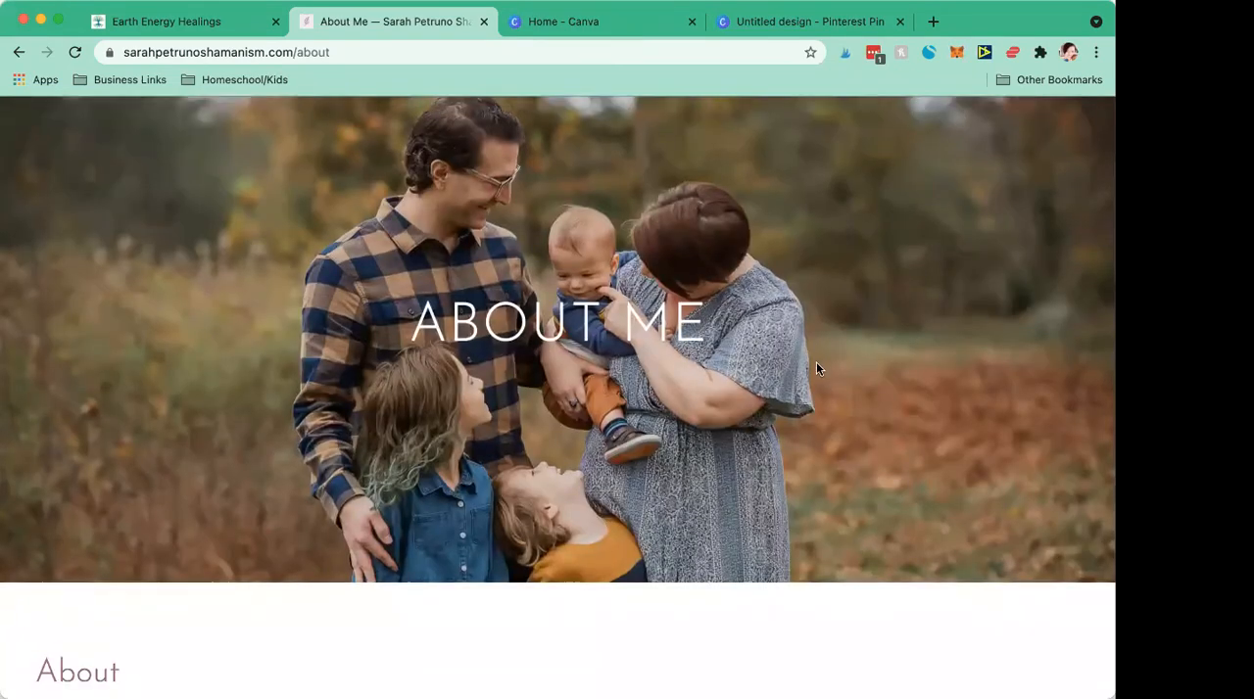
scroll(818, 369, down, 10)
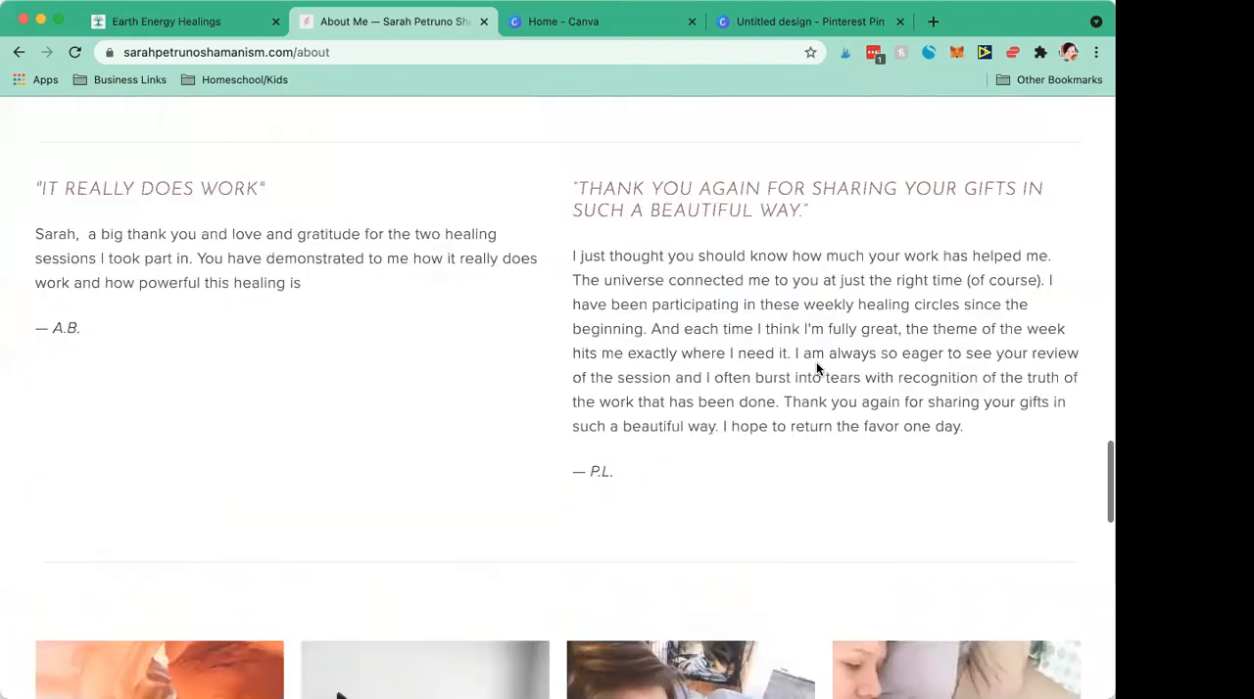
scroll(818, 369, down, 4)
scroll(818, 369, down, 5)
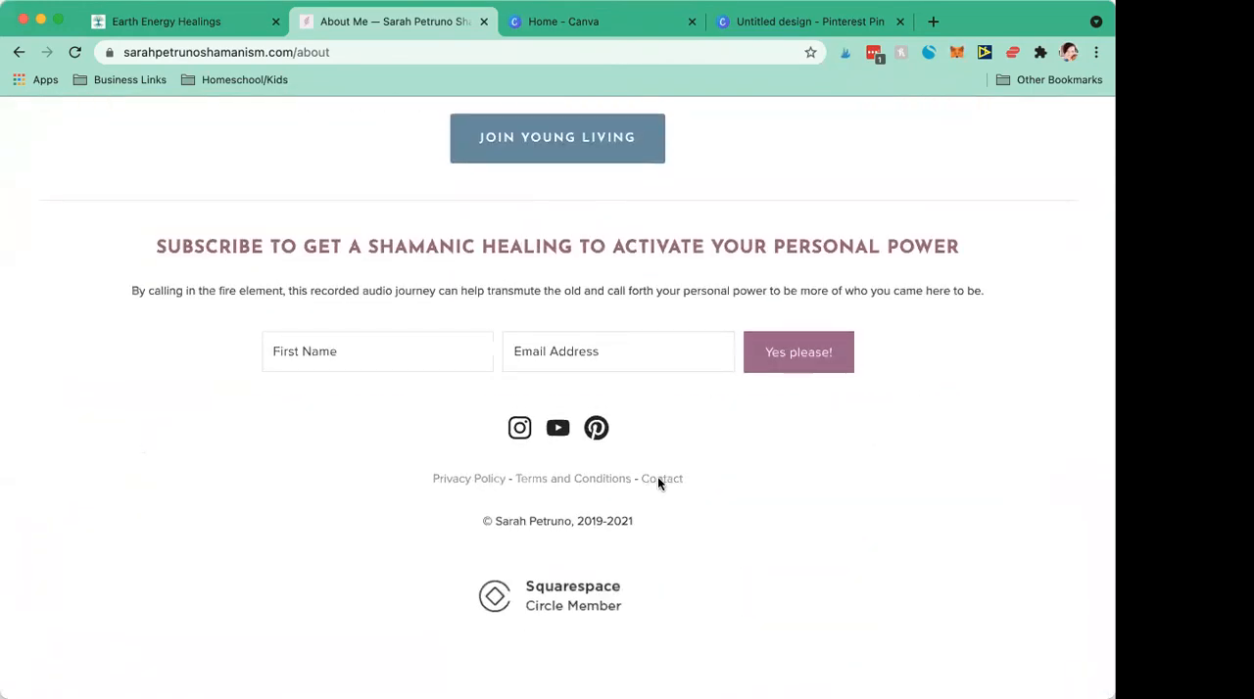
scroll(584, 335, up, 20)
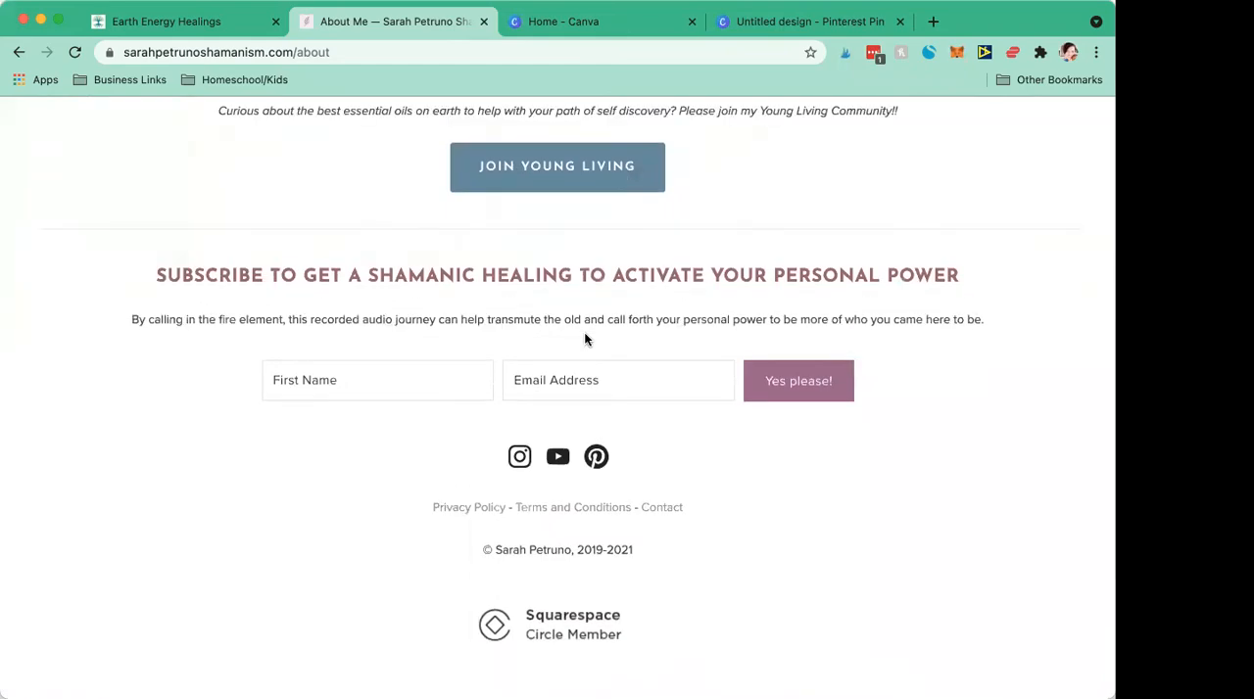
scroll(585, 338, up, 12)
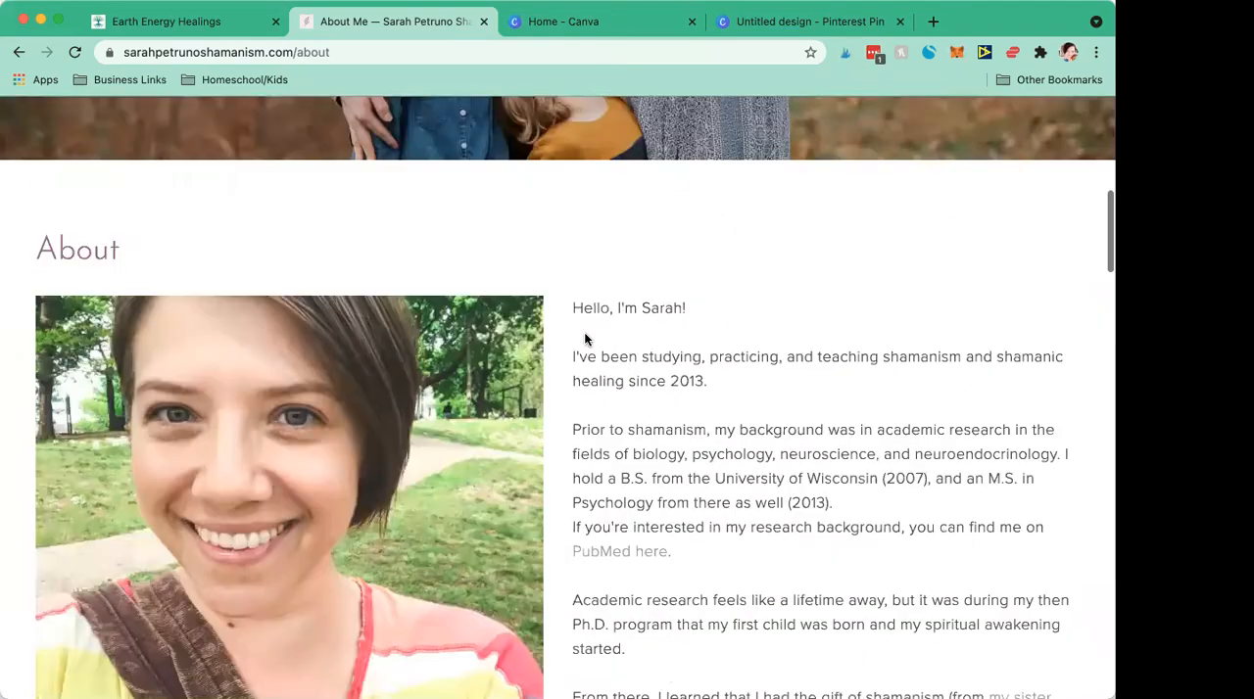